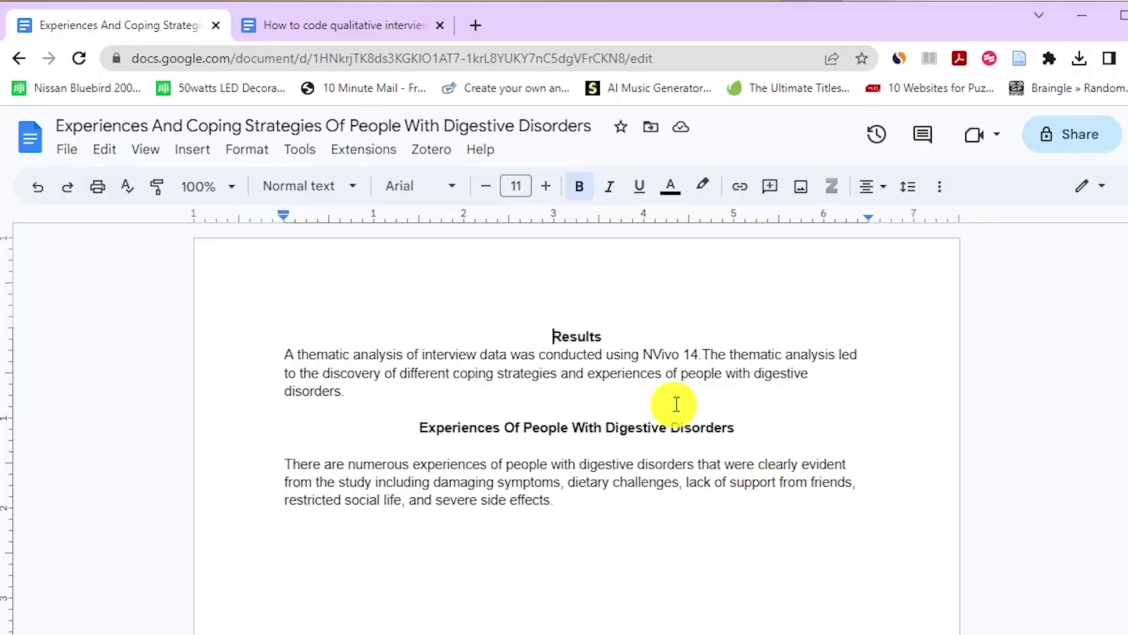
pyautogui.scroll(-15, 794, 451)
pyautogui.scroll(-10, 794, 453)
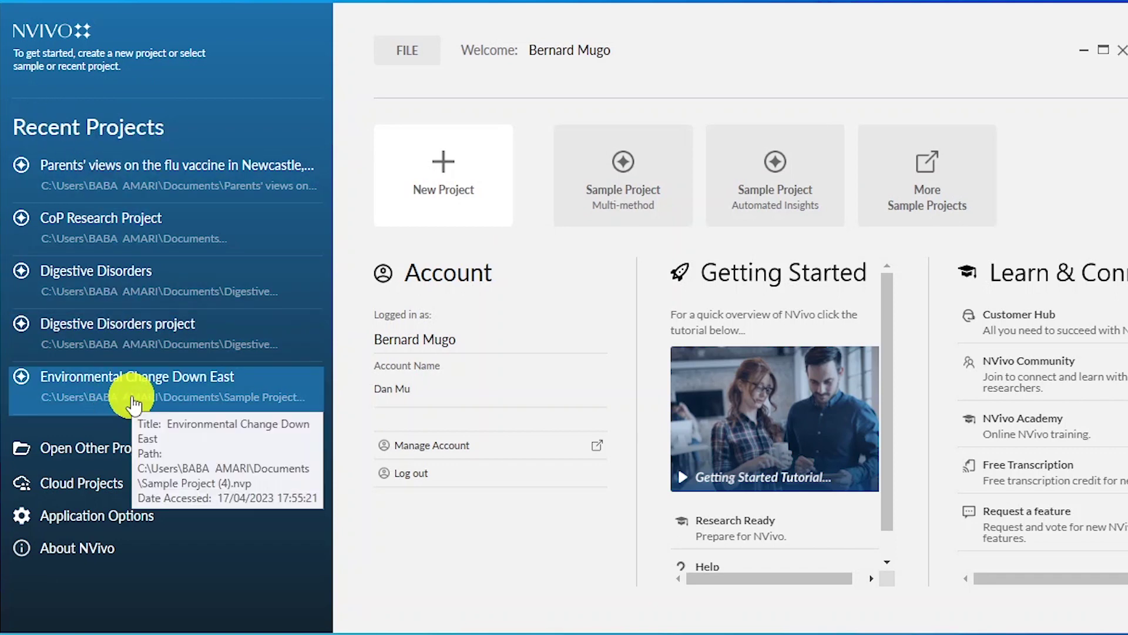
# Create a new project titled "Flu Vaccine 2", keeping the default saving and recovery settings.
pyautogui.click(443, 174)
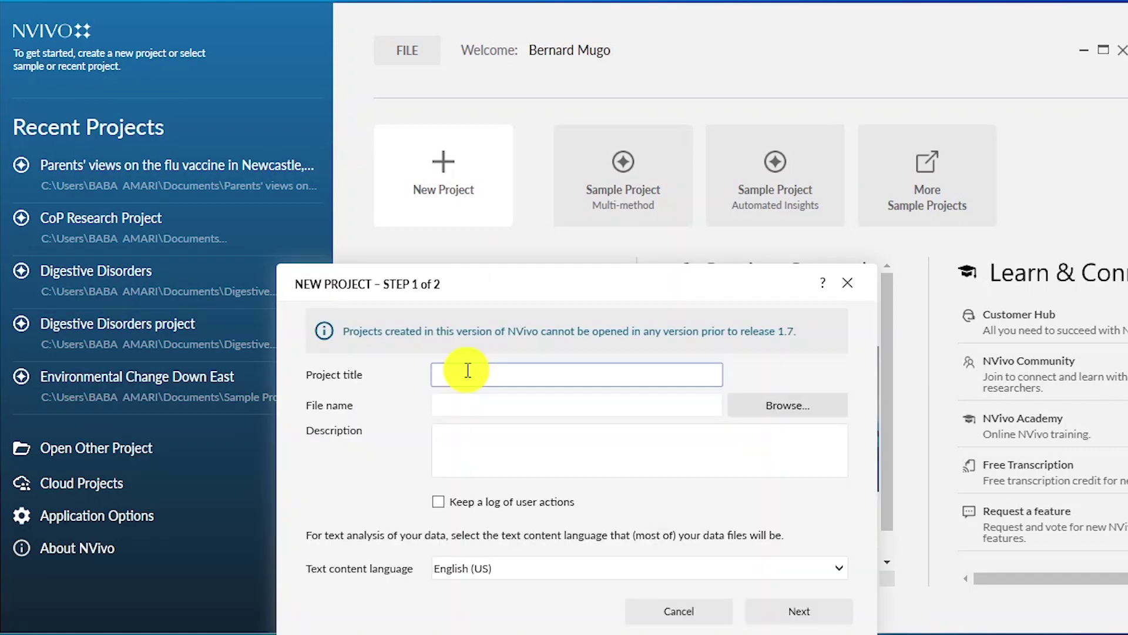
pyautogui.click(849, 283)
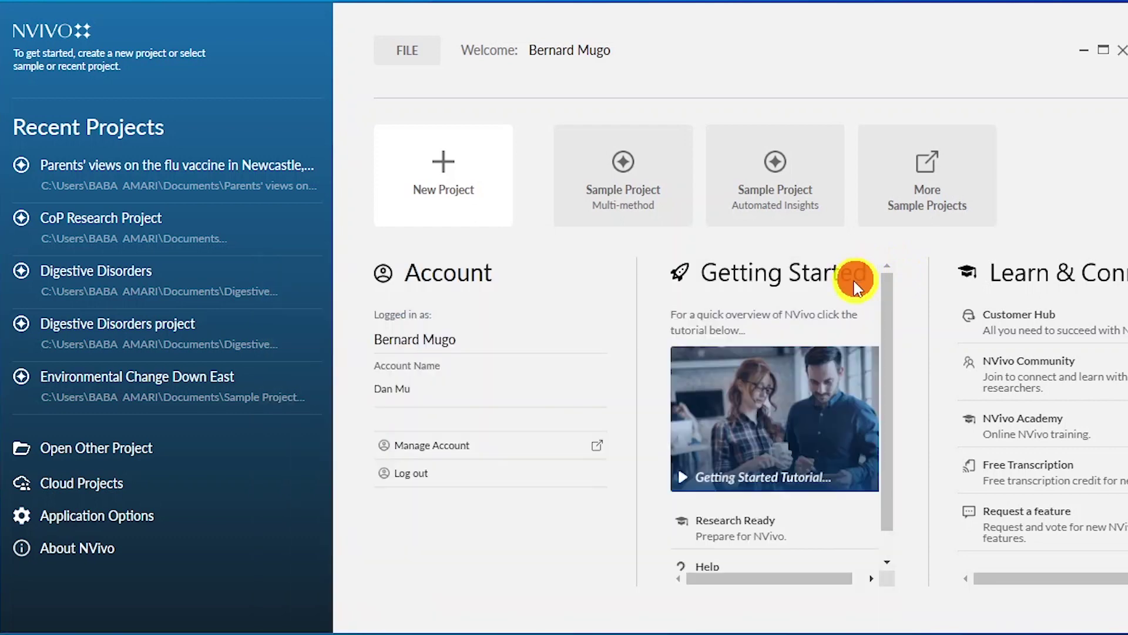
pyautogui.click(453, 186)
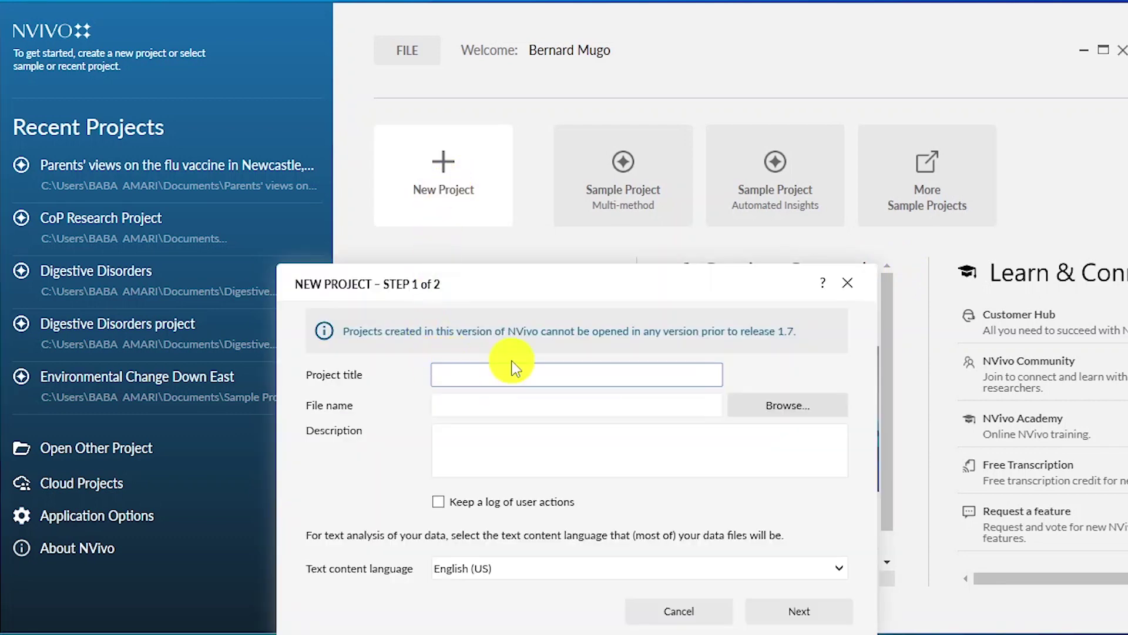
pyautogui.write('Flu Vaccine 2')
pyautogui.click(799, 611)
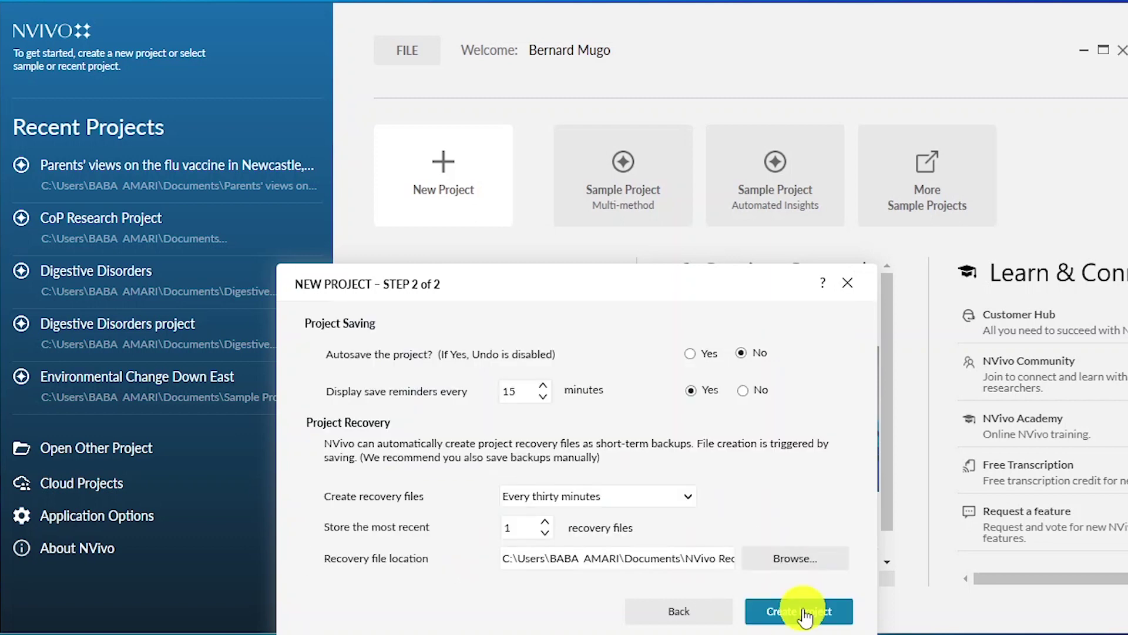
pyautogui.click(803, 614)
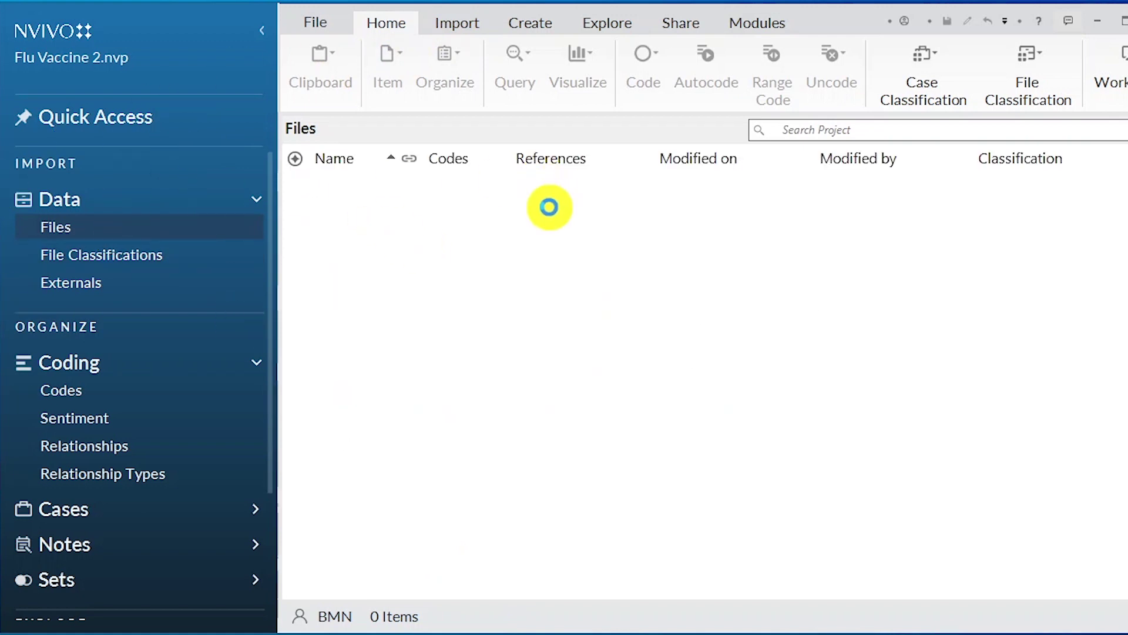
# Look over the project's import, create, explore, share and module commands, and its data, coding and exploration sections.
pyautogui.click(317, 21)
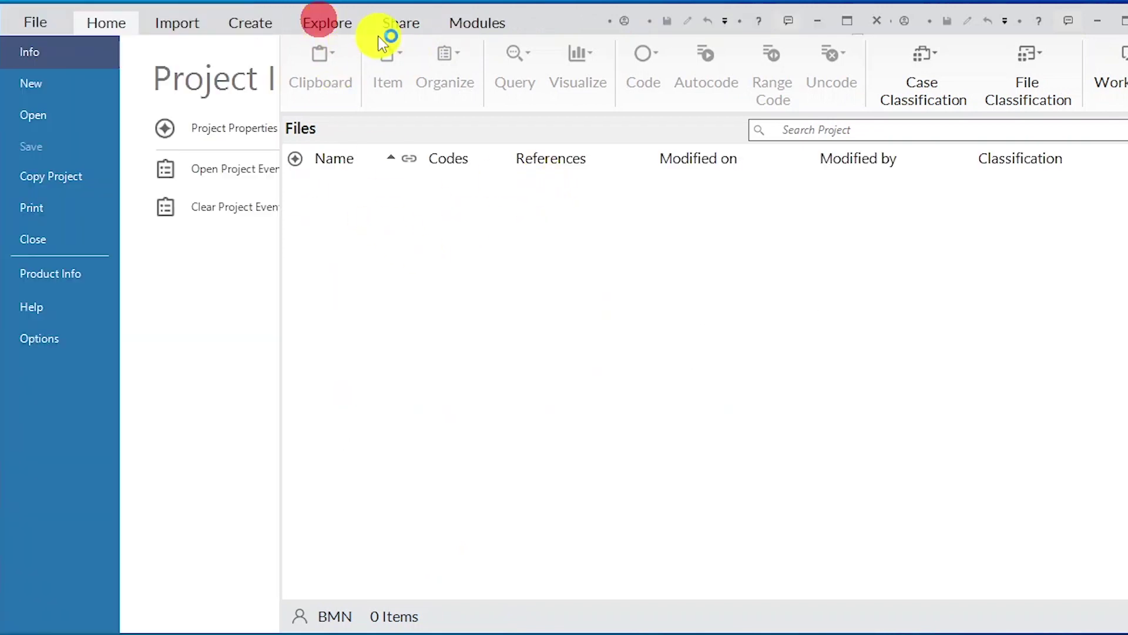
pyautogui.press('Escape')
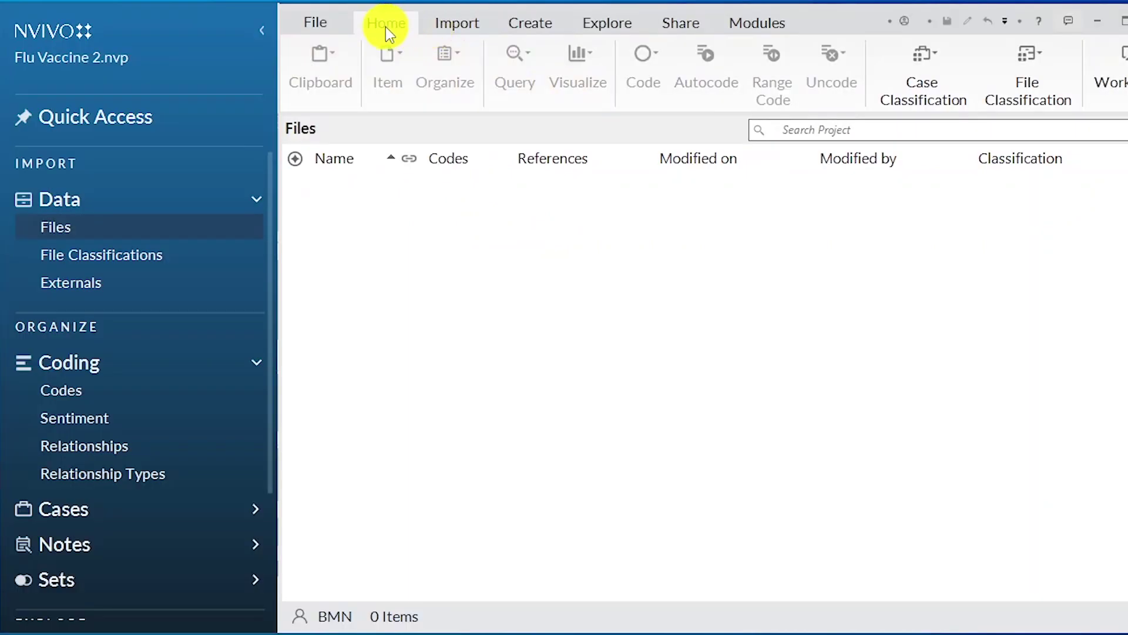
pyautogui.click(457, 25)
pyautogui.click(531, 23)
pyautogui.click(608, 22)
pyautogui.click(682, 25)
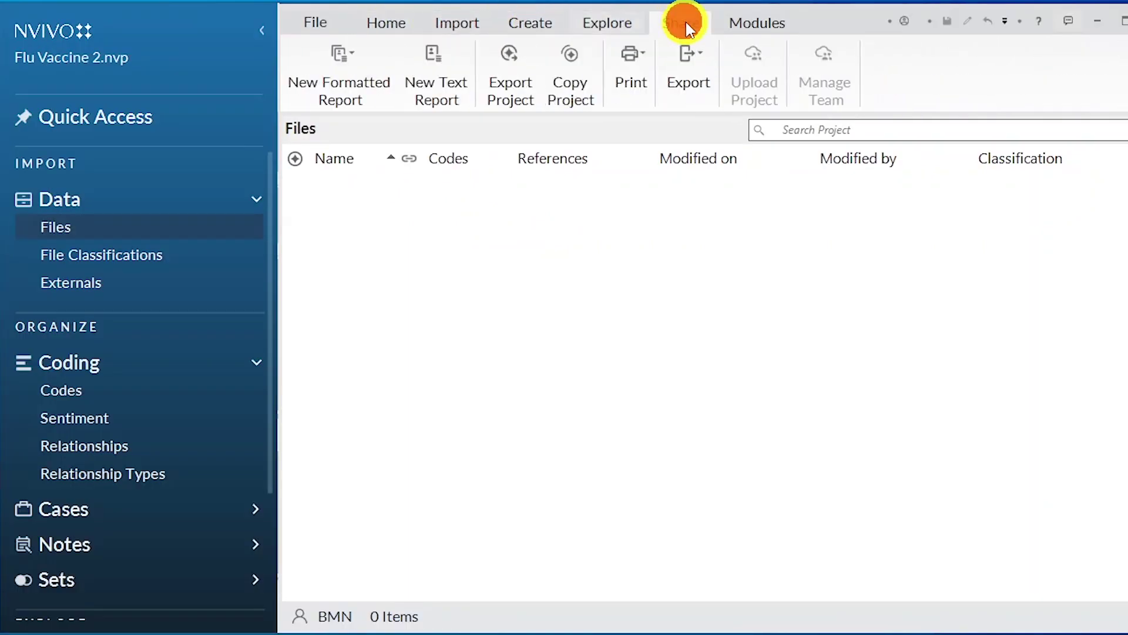
pyautogui.click(764, 22)
pyautogui.click(385, 23)
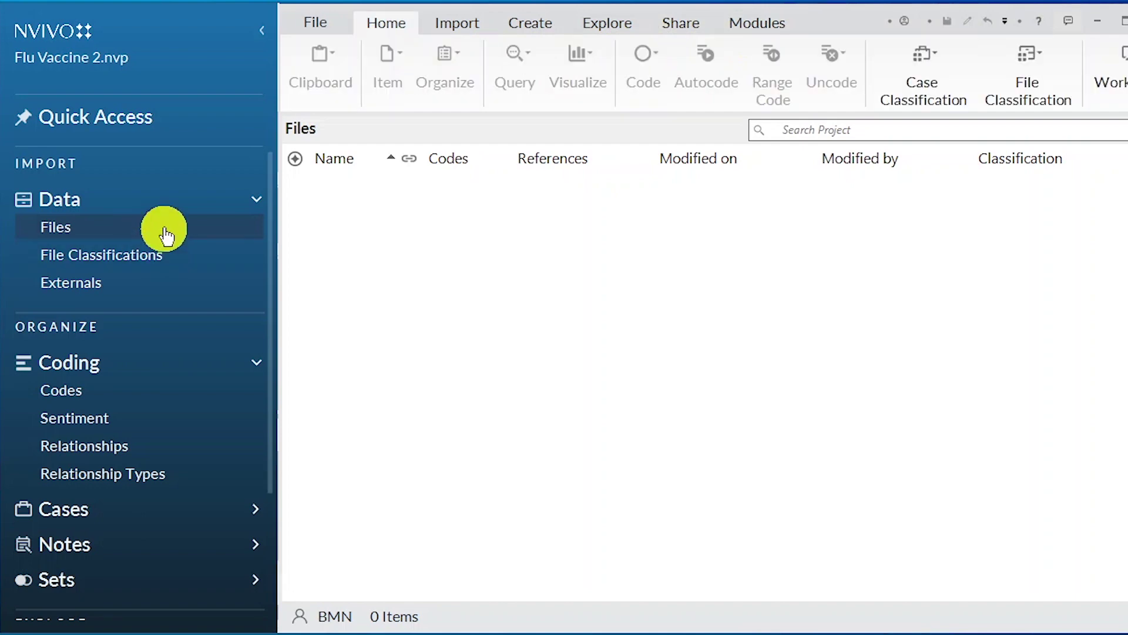
pyautogui.scroll(-2, 82, 255)
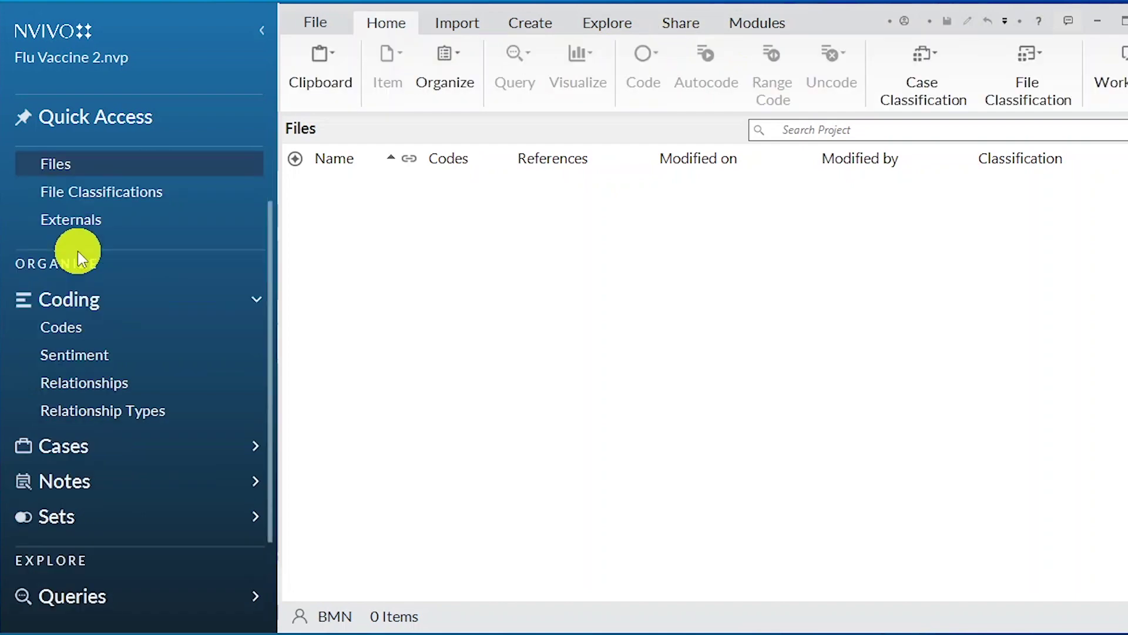
pyautogui.scroll(-3, 88, 365)
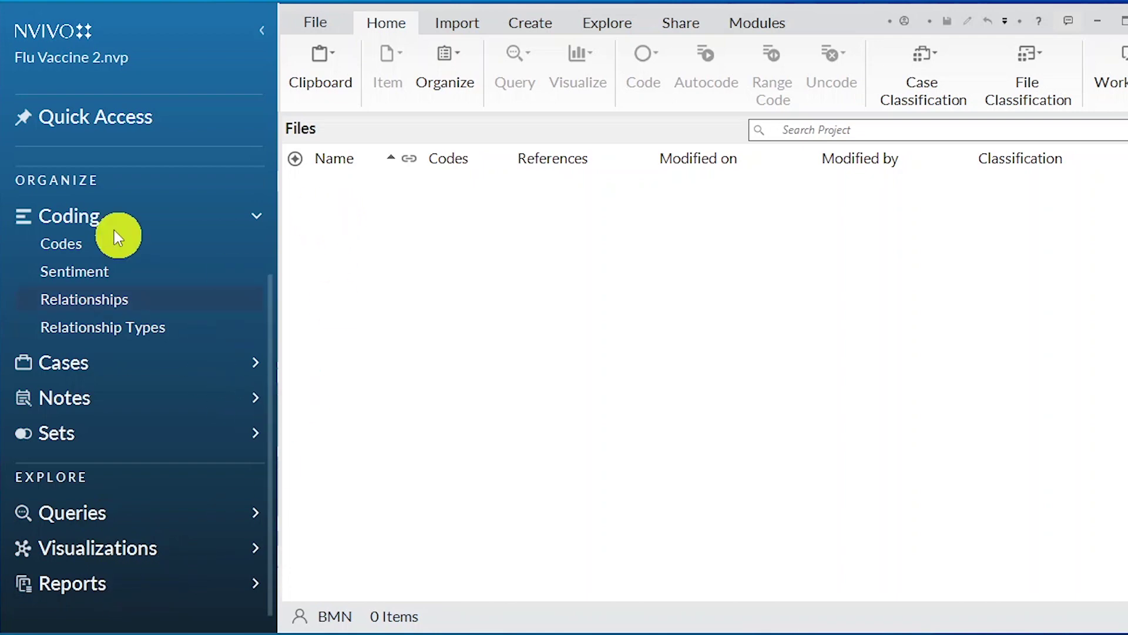
pyautogui.scroll(5, 194, 178)
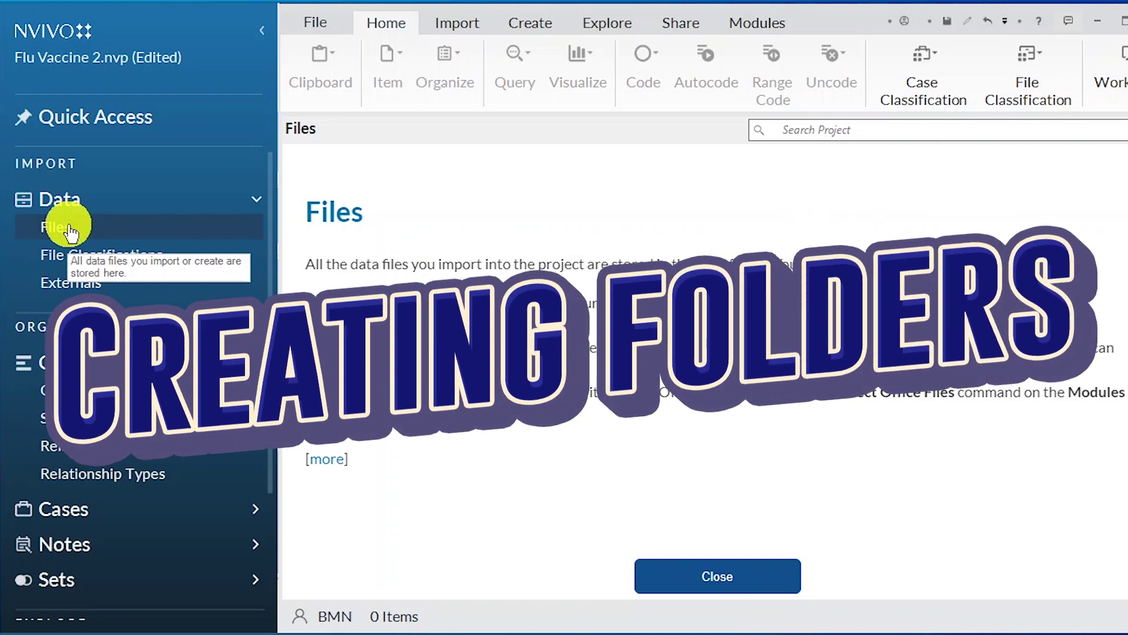
# Create a subfolder named "Interview" under the project's Files.
pyautogui.rightClick(66, 229)
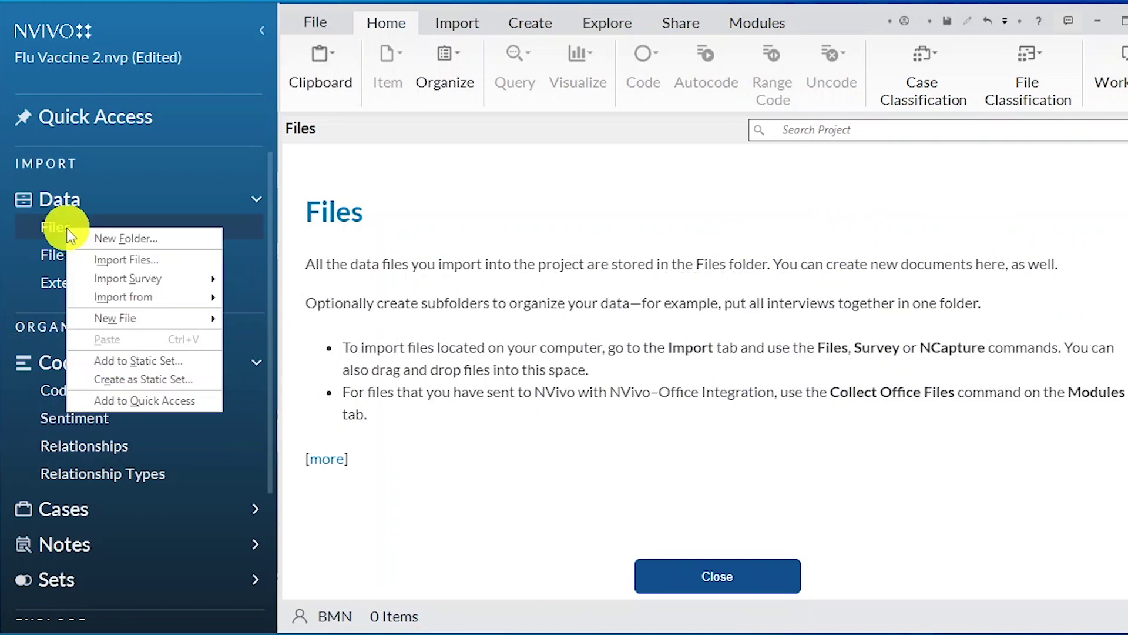
pyautogui.click(125, 234)
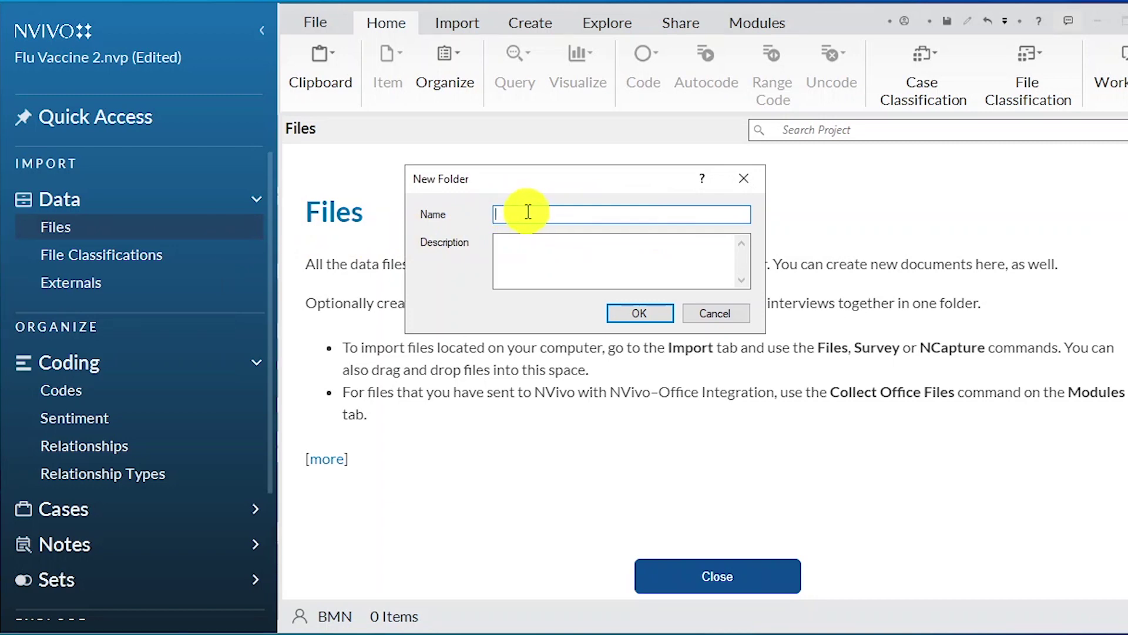
pyautogui.write('Interview')
pyautogui.click(638, 312)
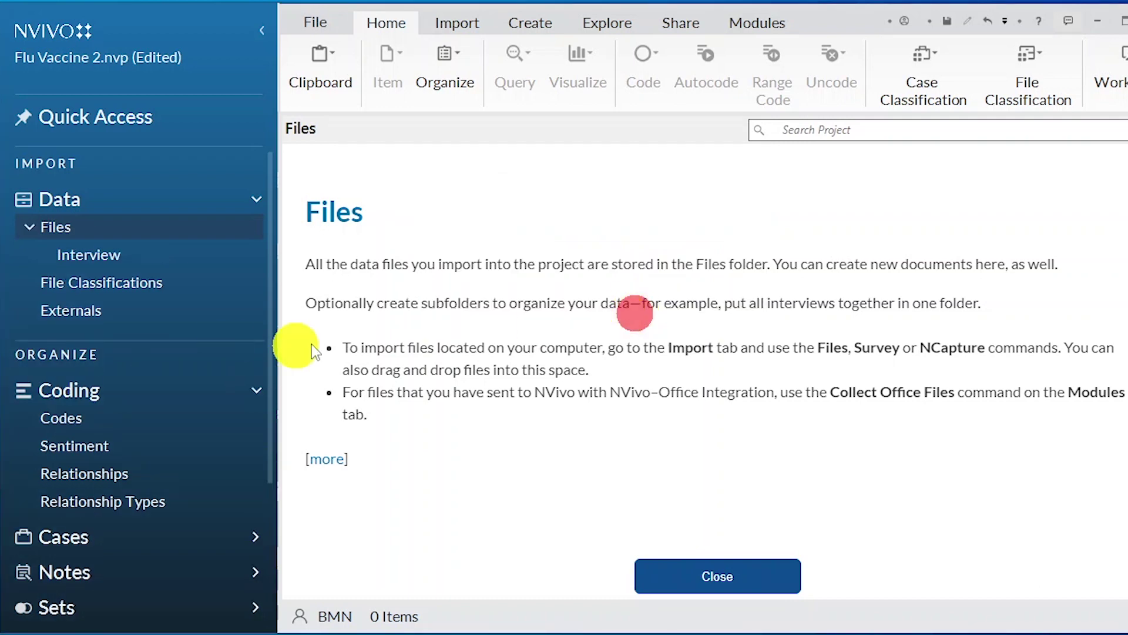
# Add a second subfolder named "Videos" under the project's Files.
pyautogui.rightClick(96, 228)
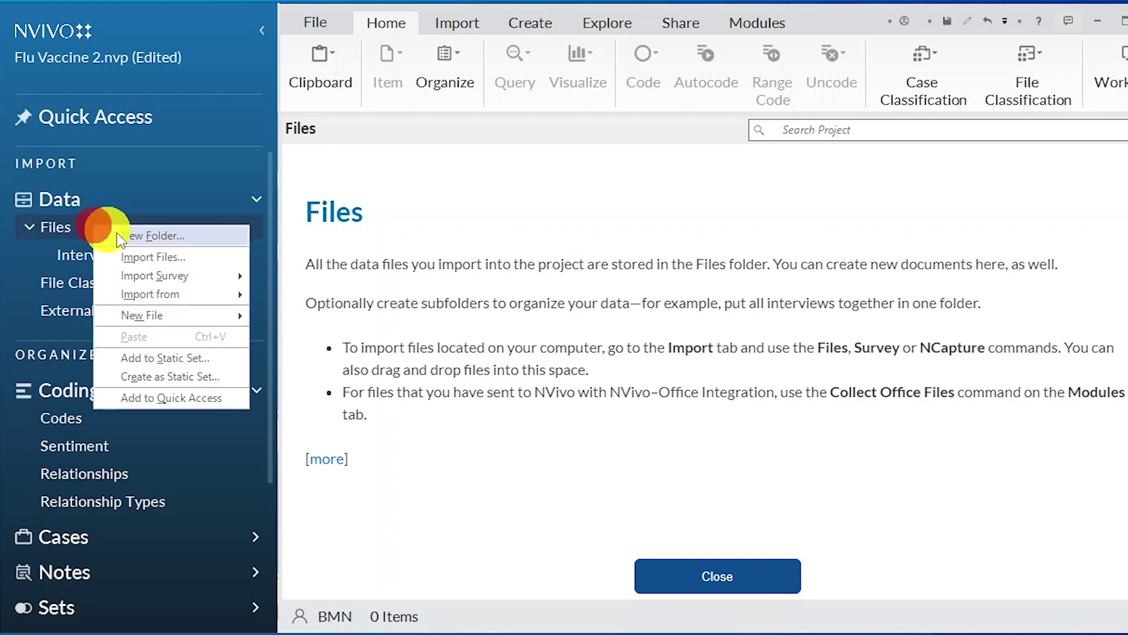
pyautogui.click(168, 234)
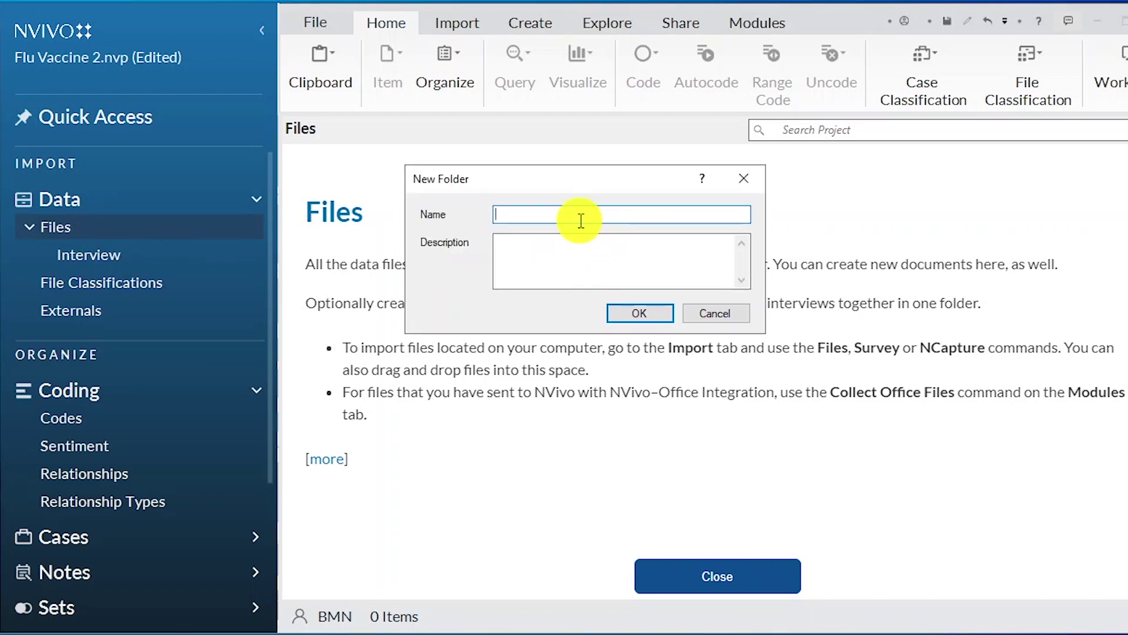
pyautogui.write('Videos')
pyautogui.press('Return')
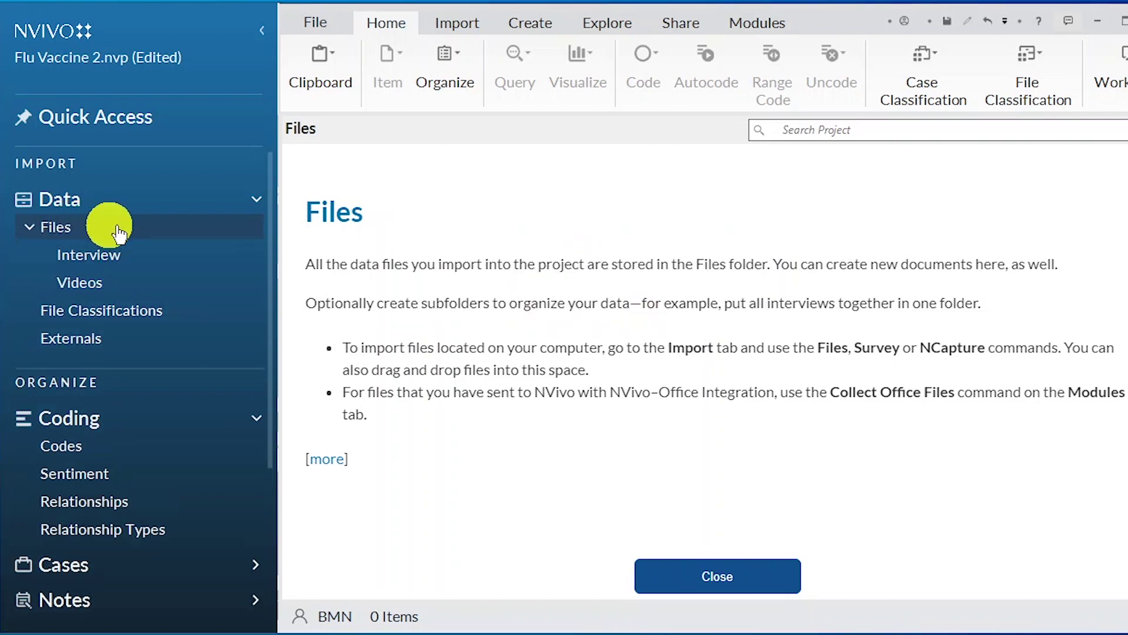
# Add a third subfolder named "Audios" under the project's Files.
pyautogui.rightClick(77, 227)
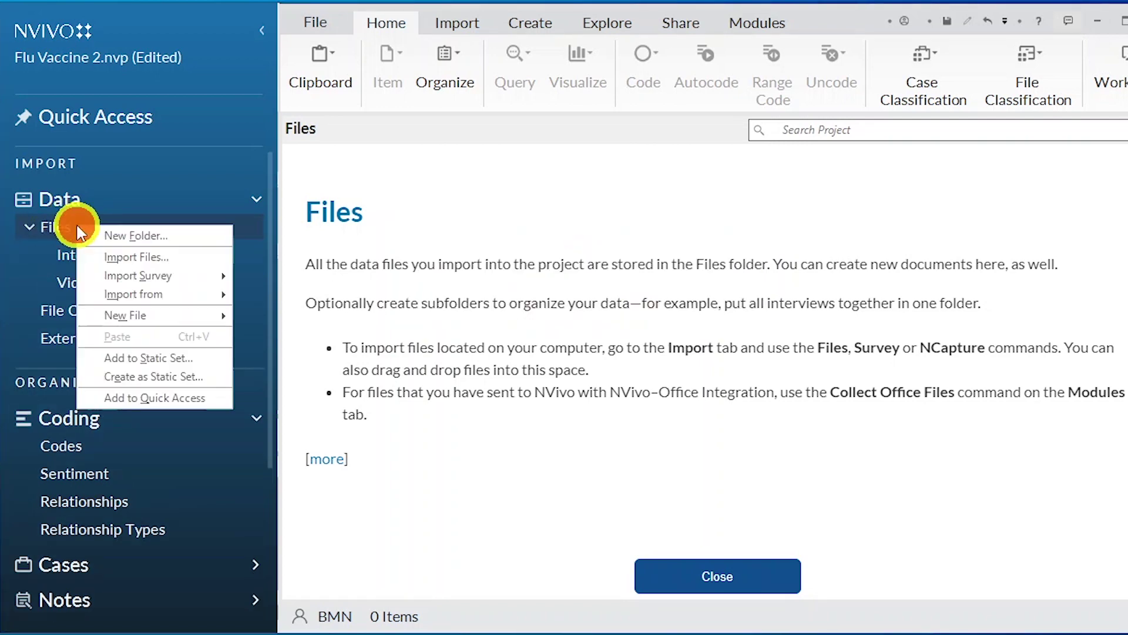
pyautogui.click(157, 236)
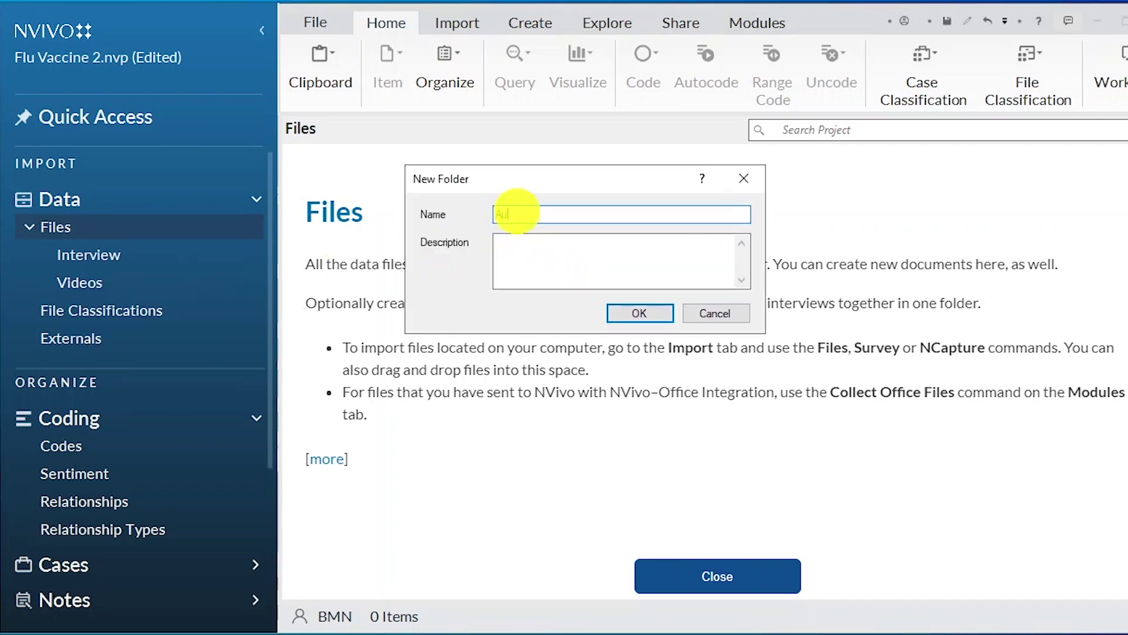
pyautogui.click(639, 313)
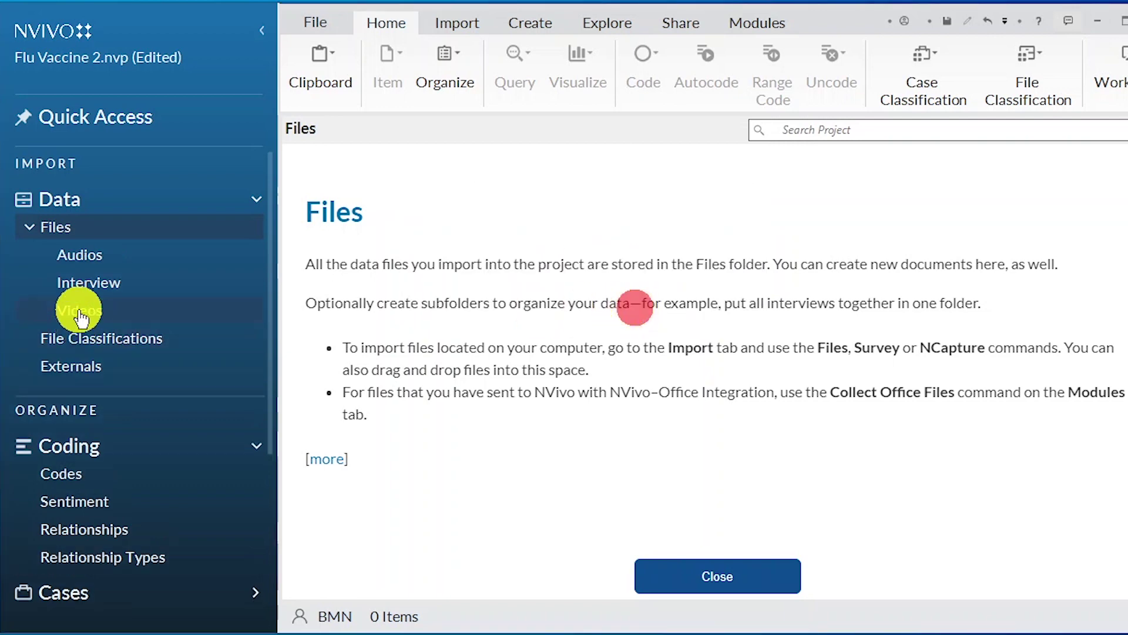
# View the Audios, Interview and Videos folders one after another.
pyautogui.click(103, 263)
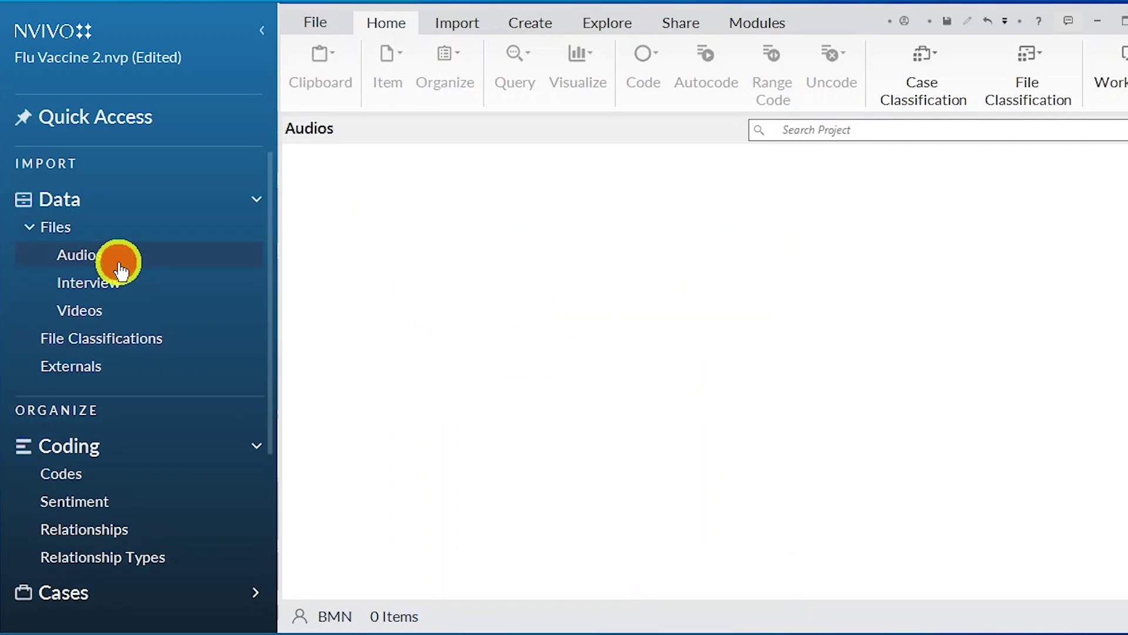
pyautogui.click(106, 288)
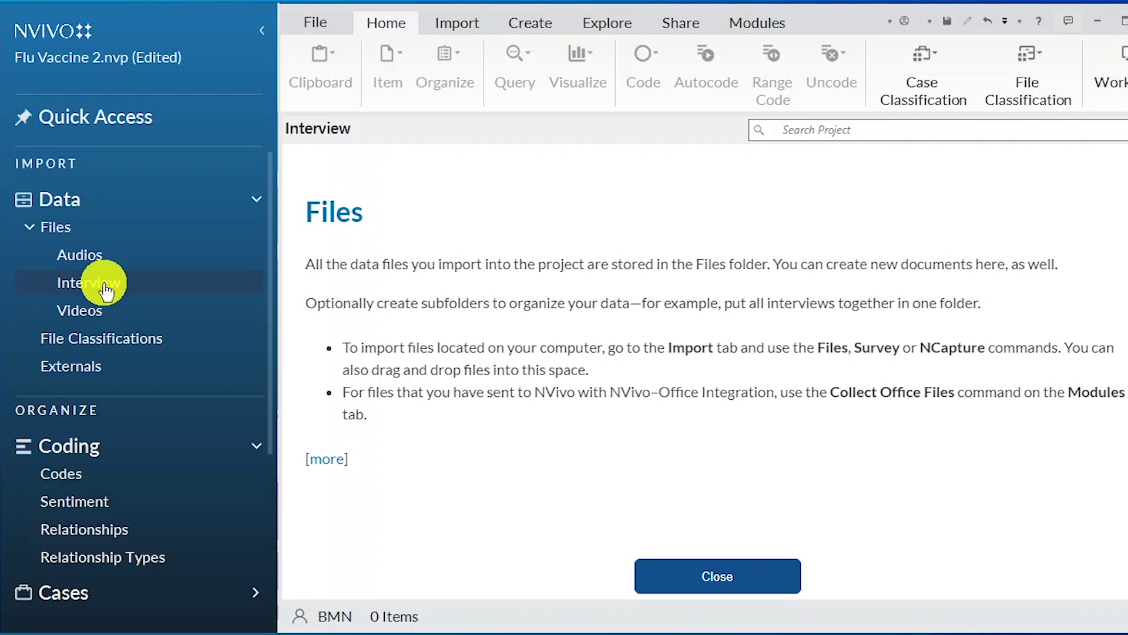
pyautogui.click(82, 317)
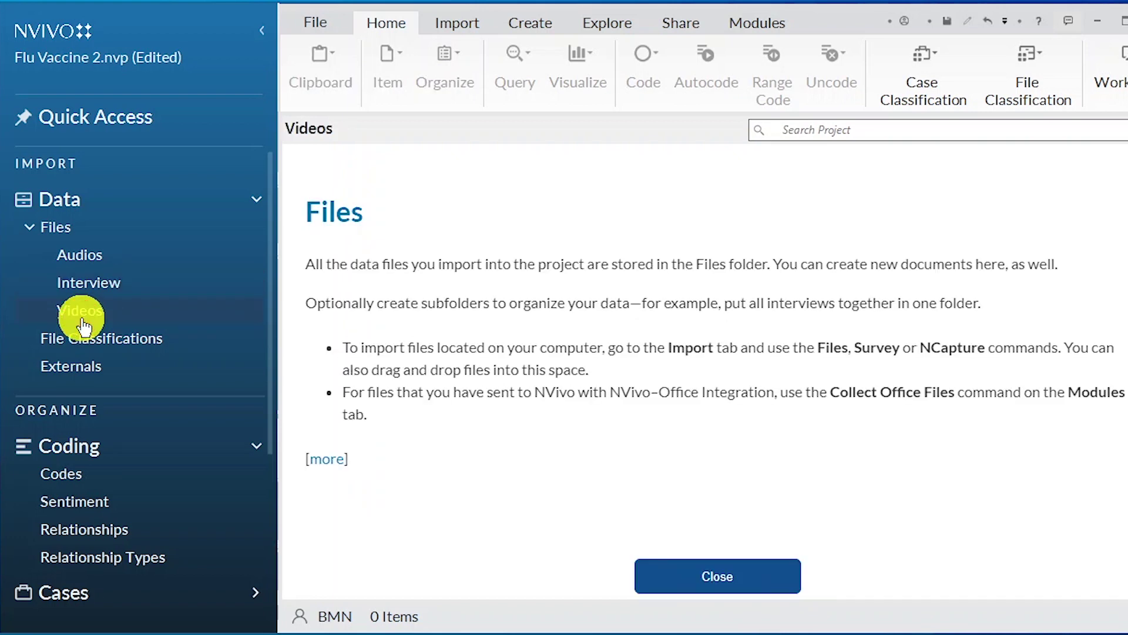
# Import Participant 01 Transcript and Participant 02 Transcript from the Flu Vaccine folder in File Explorer into the Interview folder.
pyautogui.click(88, 285)
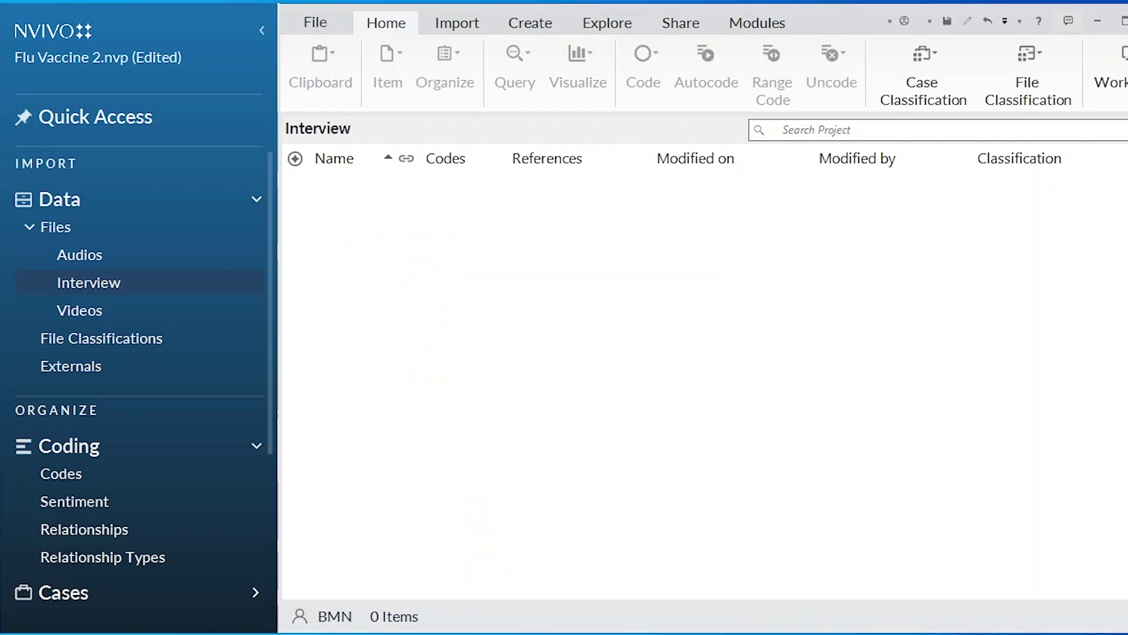
pyautogui.hotkey('alt', 'Tab')
pyautogui.hotkey('alt', 'Tab')
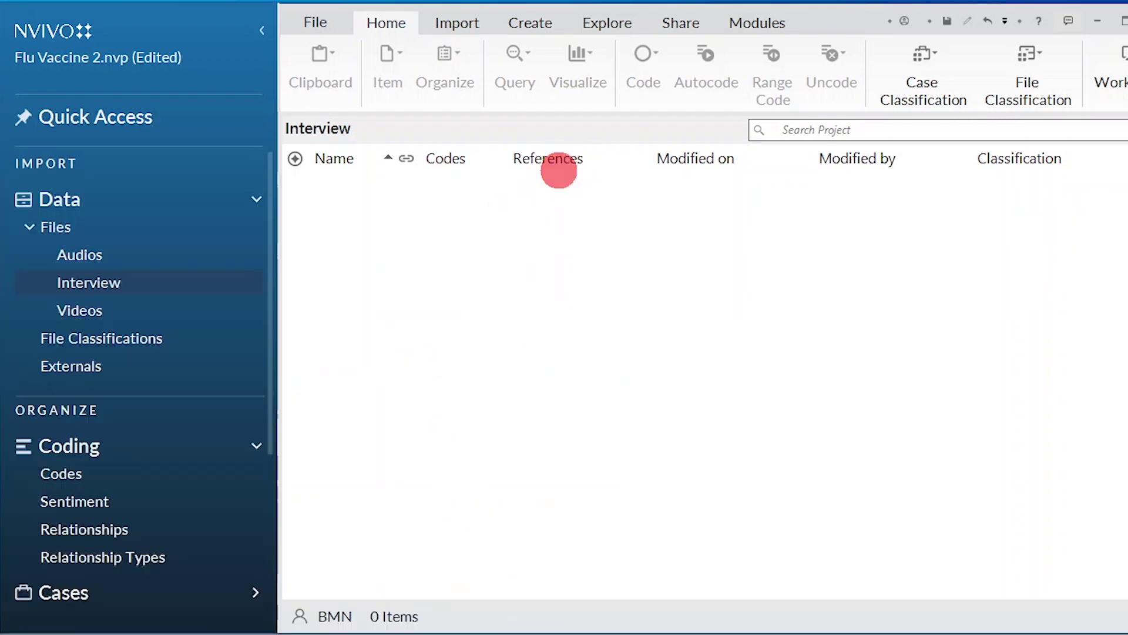
pyautogui.hotkey('alt', 'Tab')
pyautogui.moveTo(561, 56); pyautogui.dragTo(875, 17)
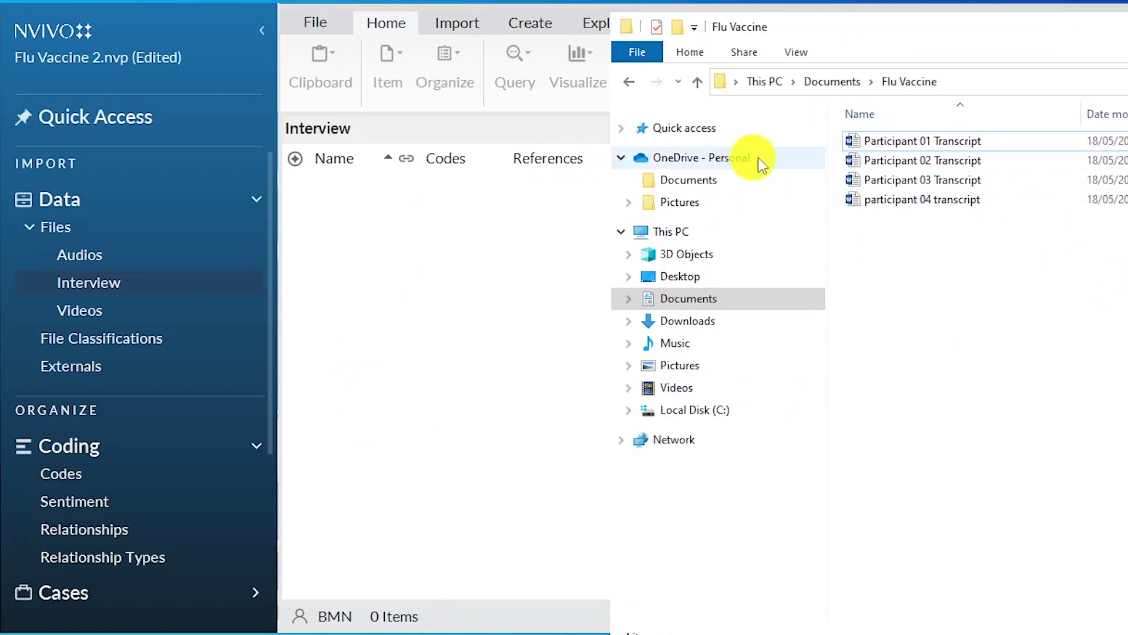
pyautogui.click(986, 153)
pyautogui.keyDown('ctrl'); pyautogui.click(934, 141); pyautogui.keyUp('ctrl')
pyautogui.moveTo(921, 157); pyautogui.dragTo(418, 271)
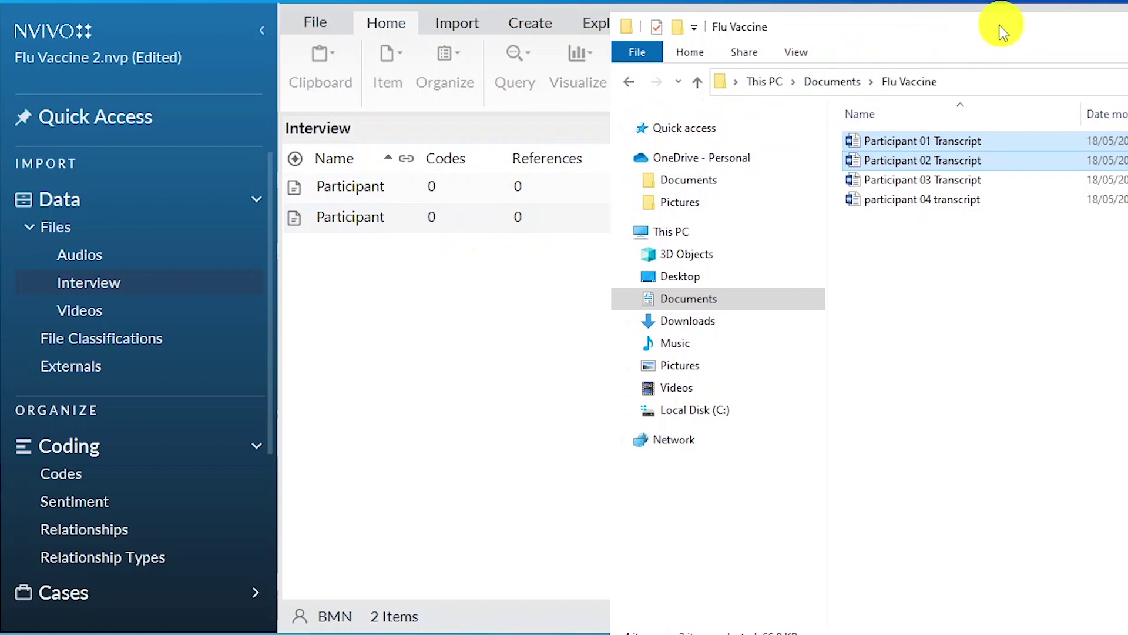
pyautogui.moveTo(1002, 23); pyautogui.dragTo(637, 62)
# Open Participant 01 Transcript from the Interview folder and read through the opening of the interview.
pyautogui.click(358, 221)
pyautogui.click(358, 185)
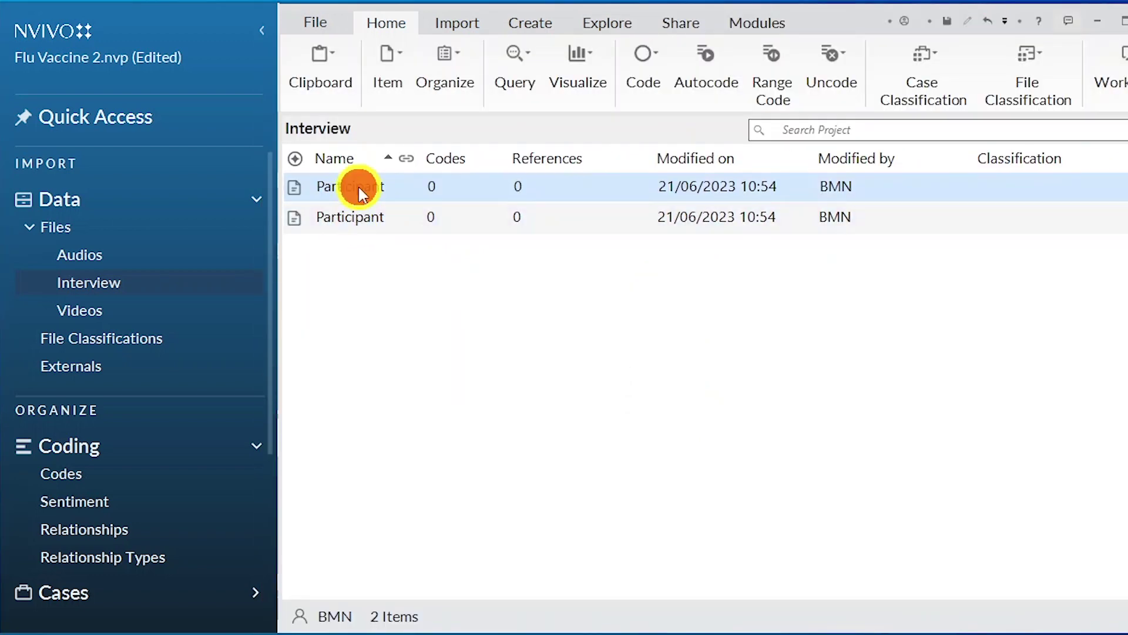
pyautogui.click(380, 218)
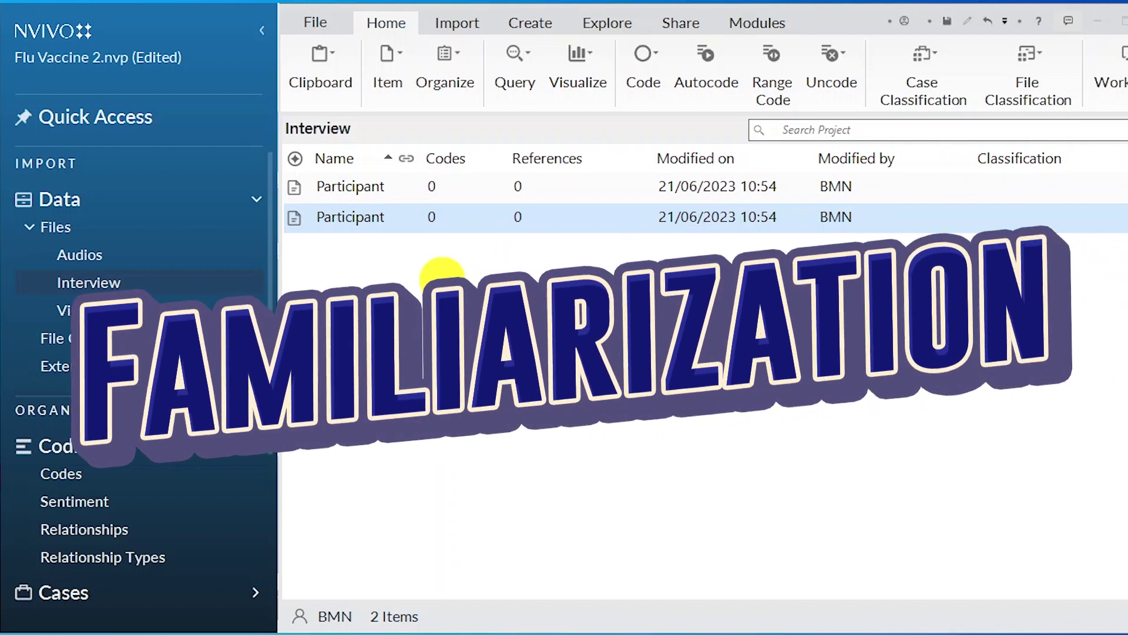
pyautogui.click(412, 187)
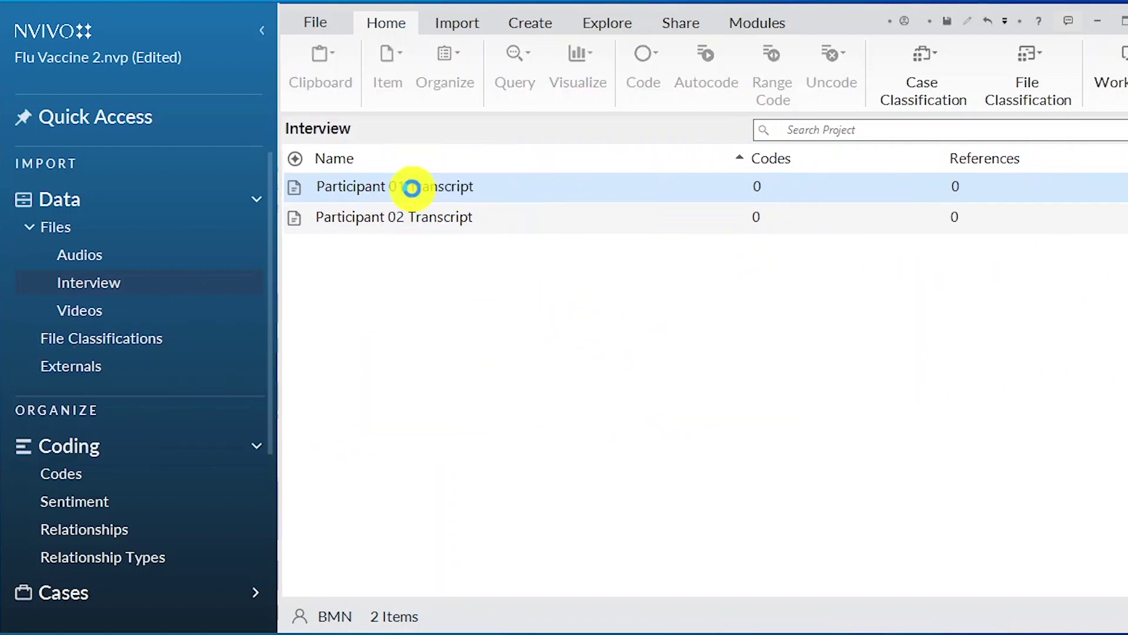
pyautogui.doubleClick(412, 187)
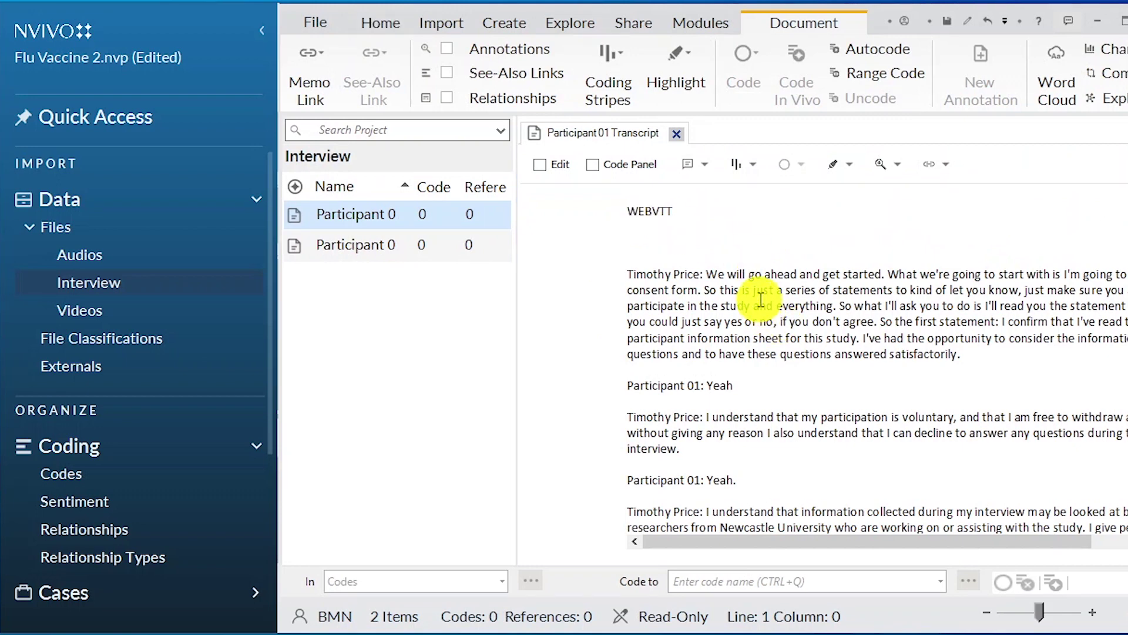
pyautogui.moveTo(722, 541); pyautogui.dragTo(686, 541)
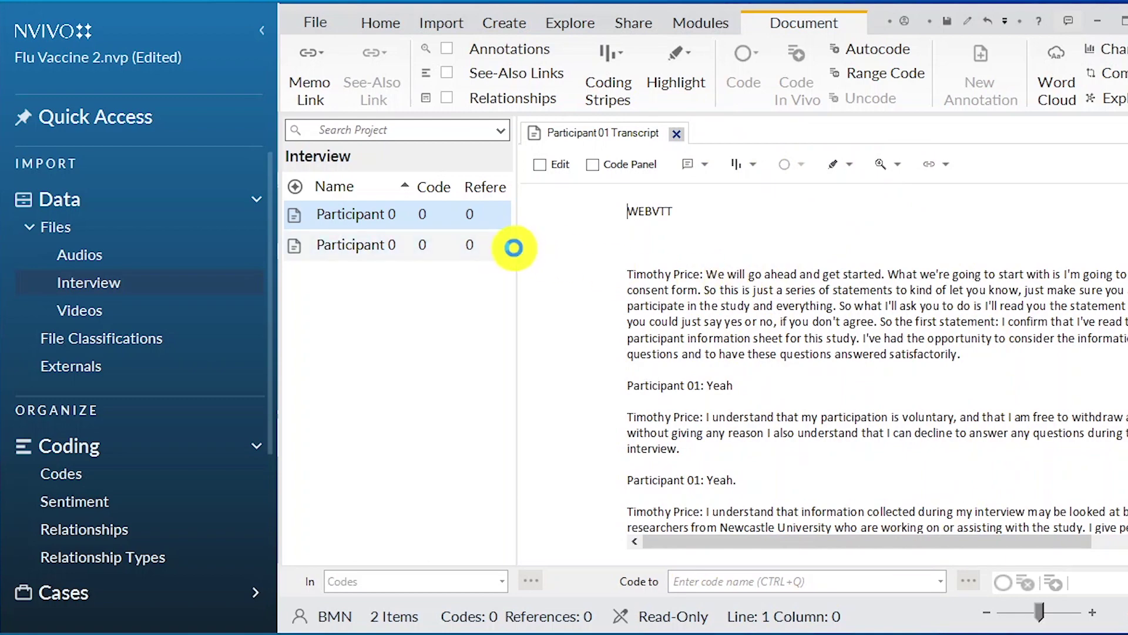
pyautogui.scroll(-15, 761, 310)
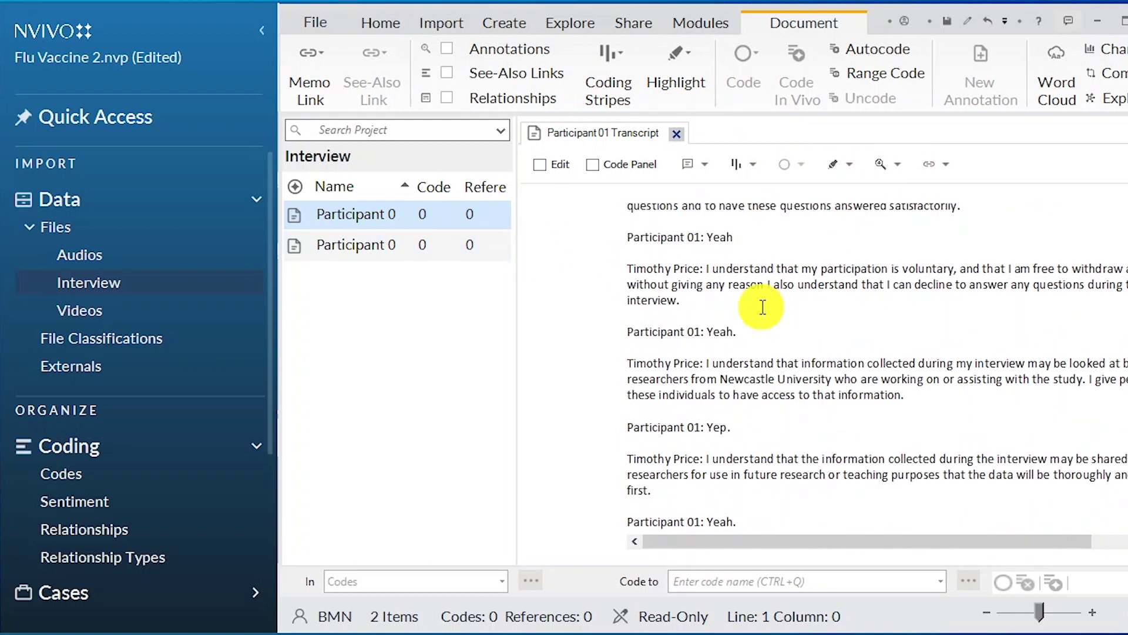
# Reread the opening consent statements in Participant 01 Transcript.
pyautogui.scroll(15, 760, 306)
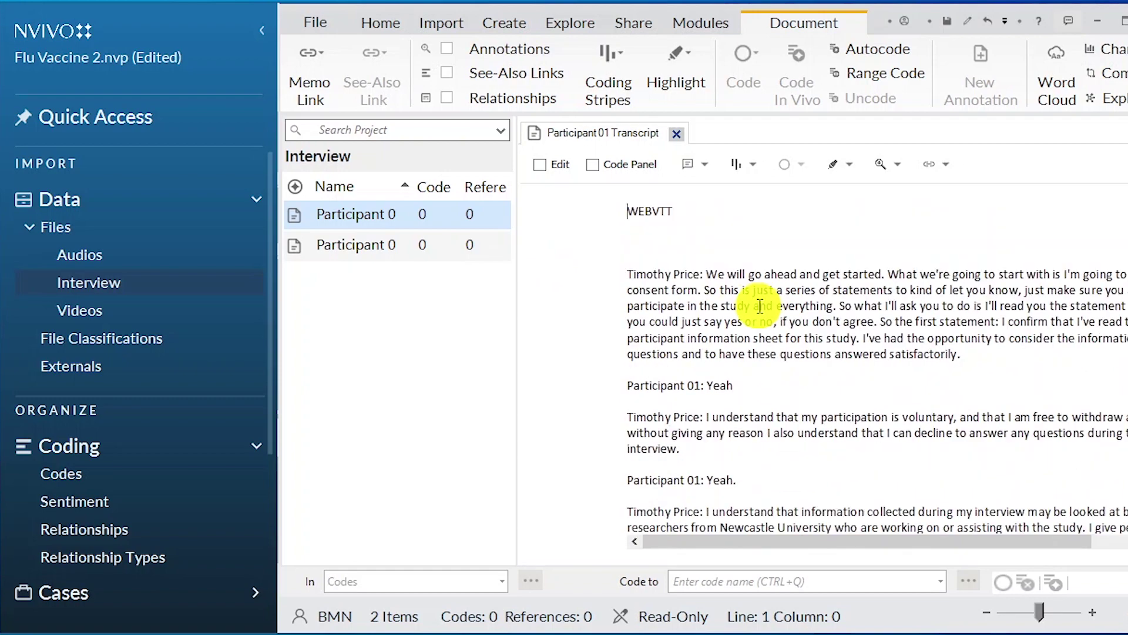
pyautogui.scroll(-3, 759, 306)
pyautogui.scroll(3, 759, 307)
pyautogui.scroll(-3, 759, 307)
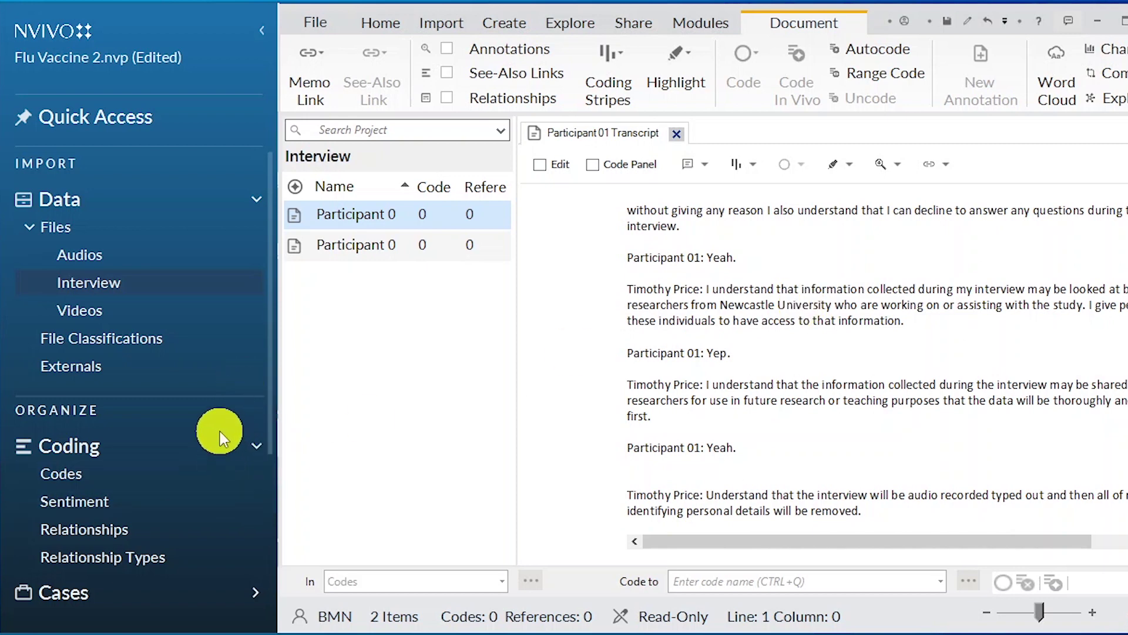
# Create a new memo named "Participant one notes" in the Memos folder under Notes.
pyautogui.scroll(-3, 200, 479)
pyautogui.click(53, 424)
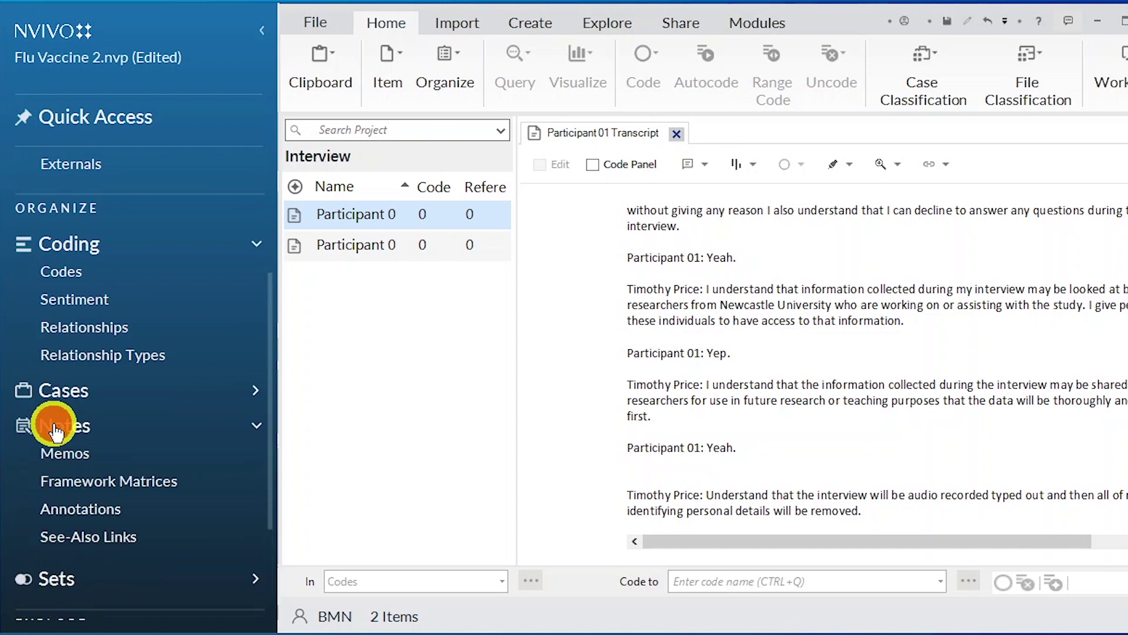
pyautogui.click(79, 467)
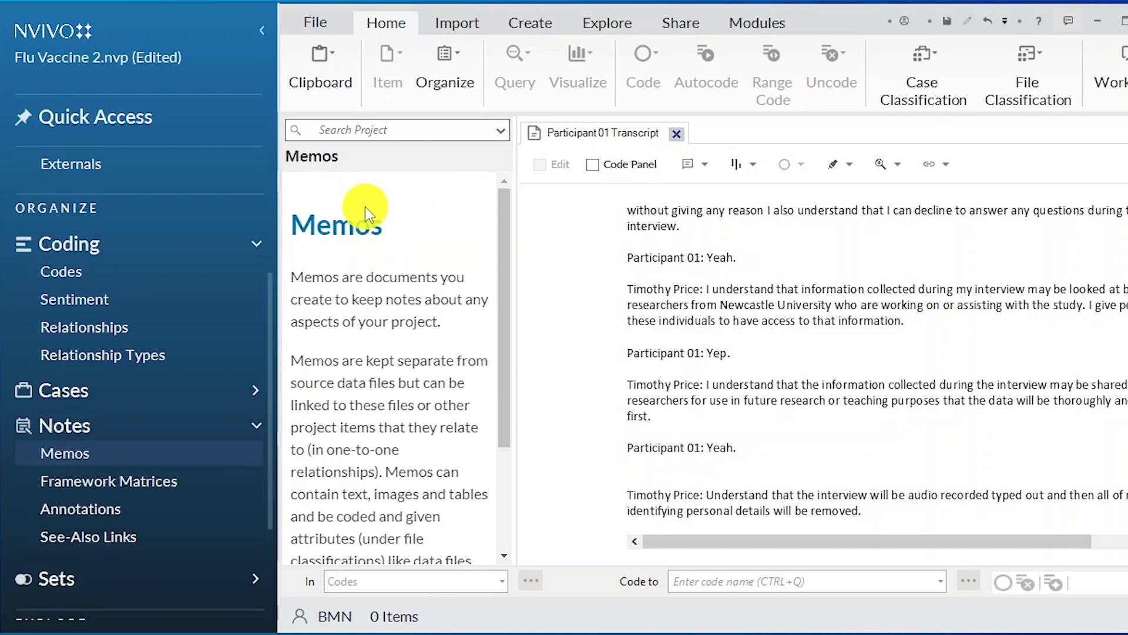
pyautogui.click(364, 206)
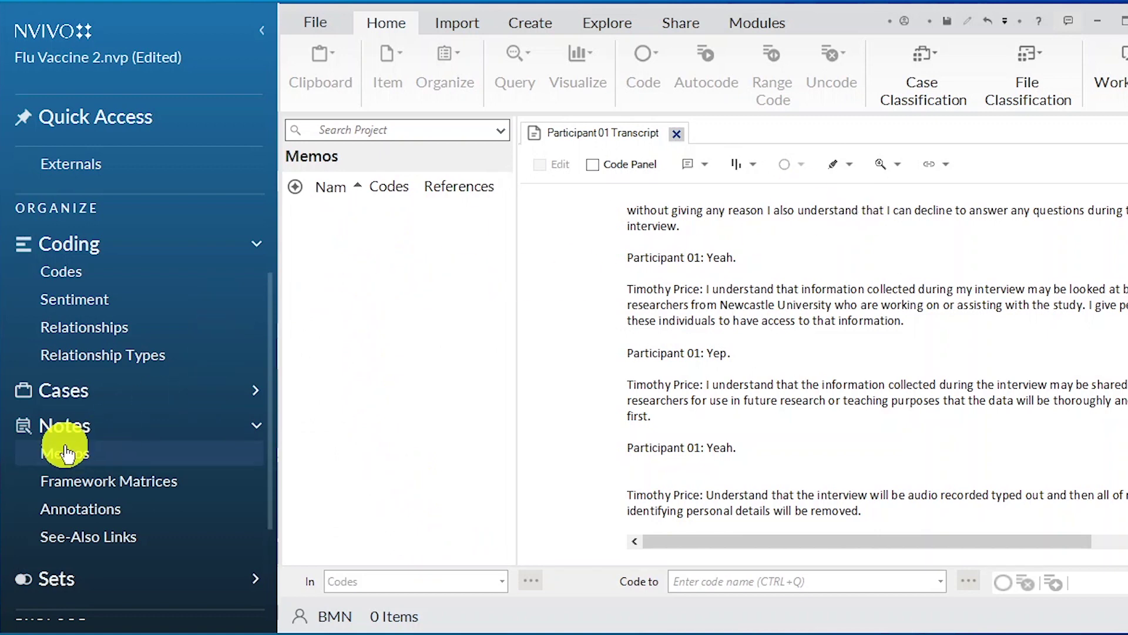
pyautogui.hotkey('ctrl', 'shift', 'n')
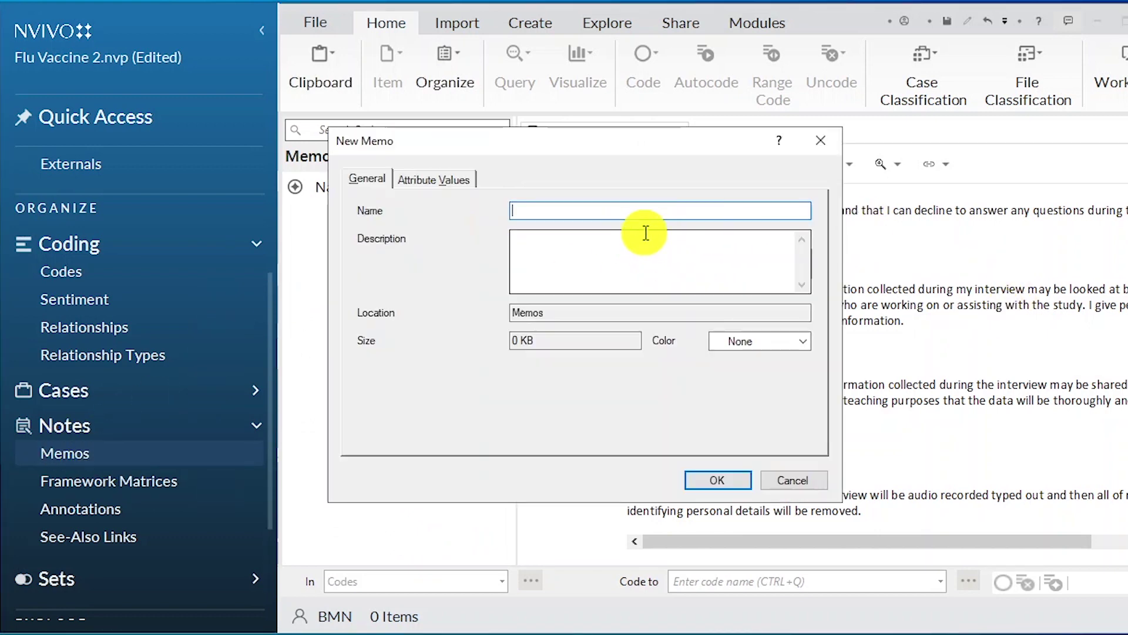
pyautogui.write('Participant one notes')
pyautogui.click(714, 479)
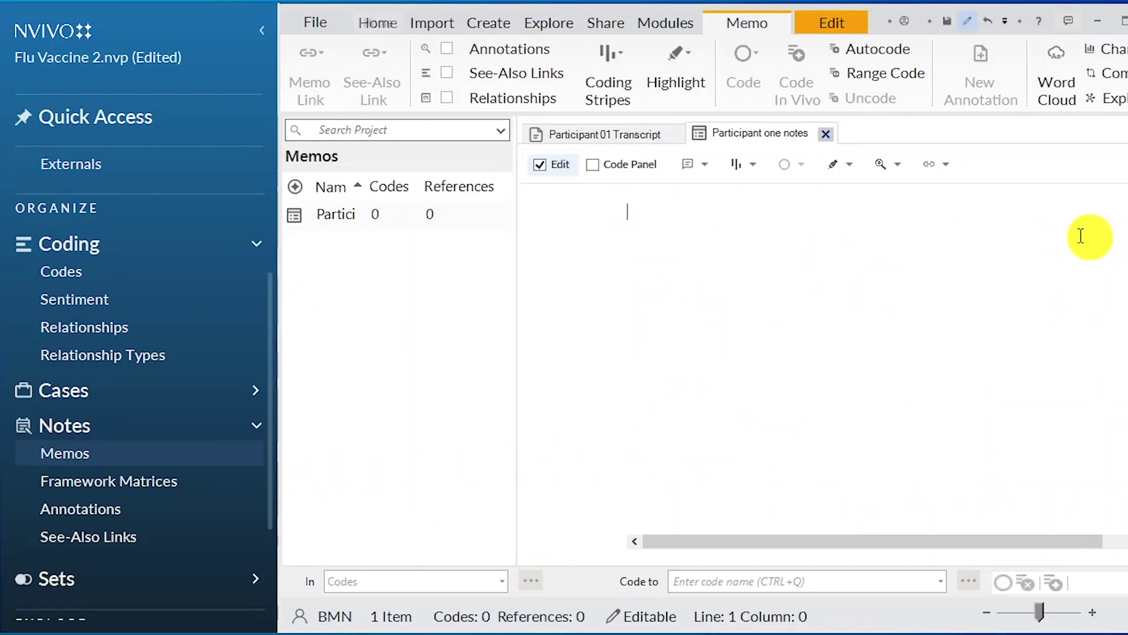
# Write "The interviwee was not aware of the flu vaccine" in the Participant one notes memo.
pyautogui.click(617, 135)
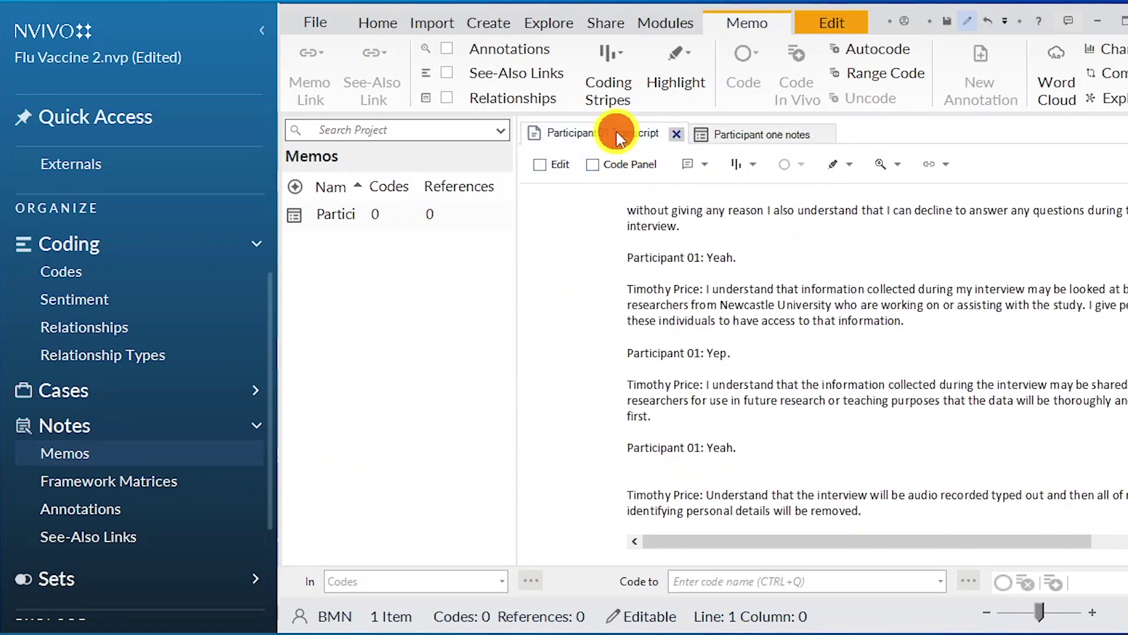
pyautogui.click(738, 135)
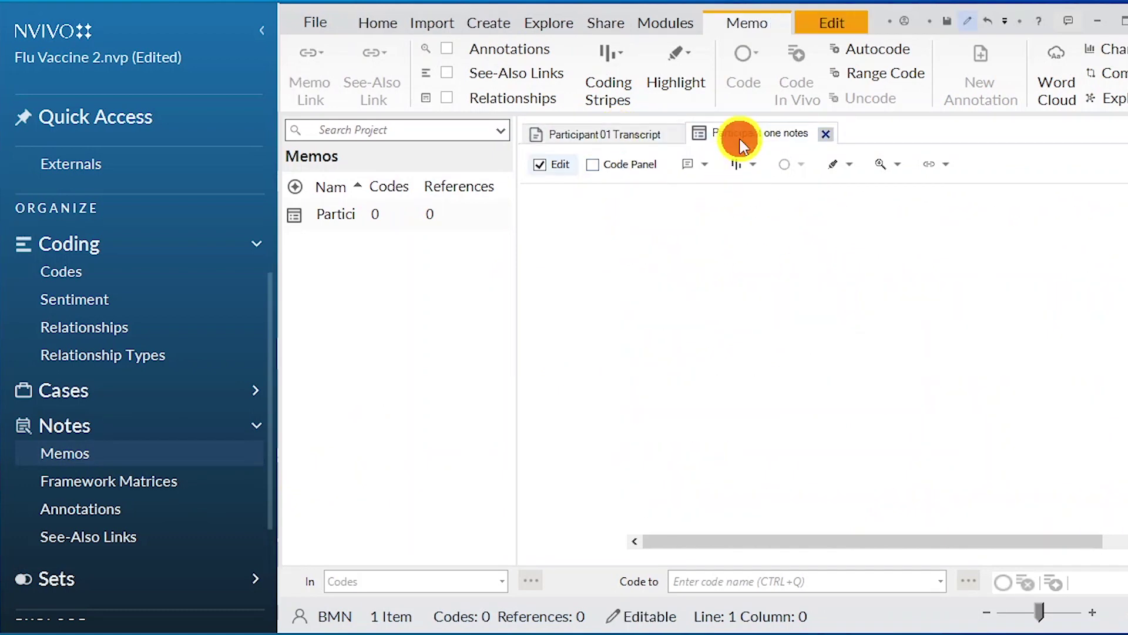
pyautogui.click(661, 261)
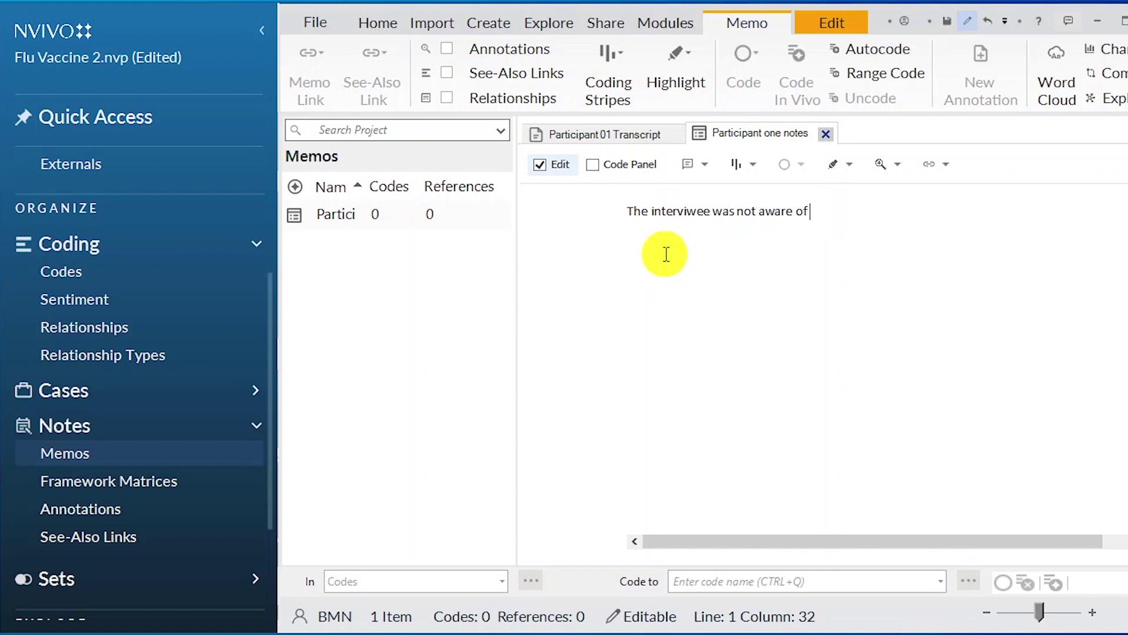
pyautogui.write('ccine')
pyautogui.click(727, 255)
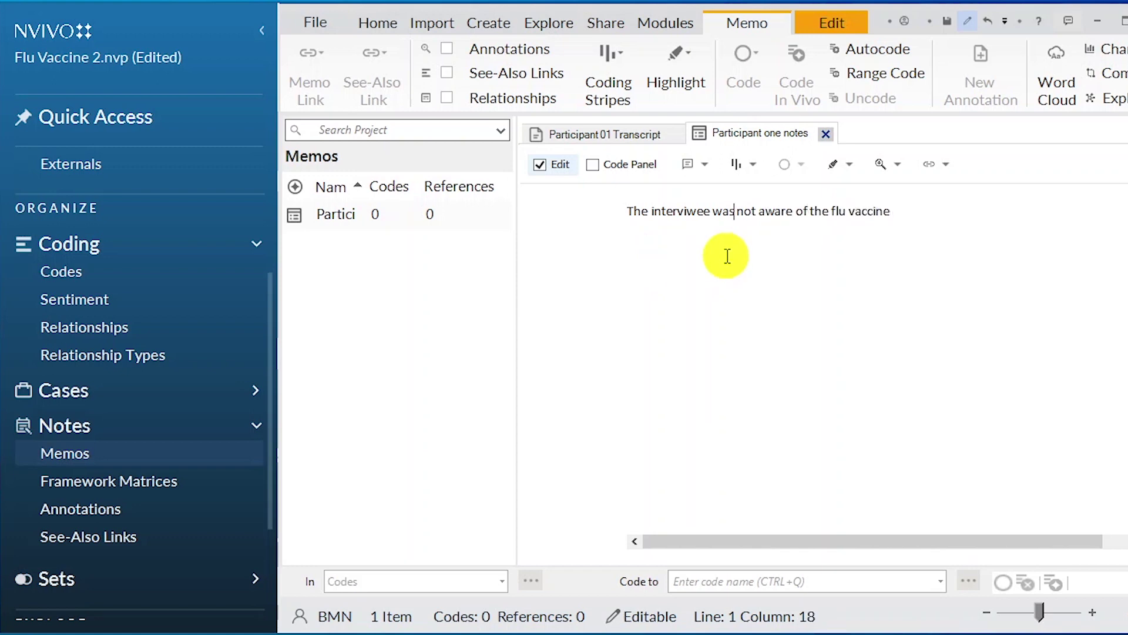
# Return to Participant 01 Transcript and skim its consent section, ending back at the start.
pyautogui.click(627, 133)
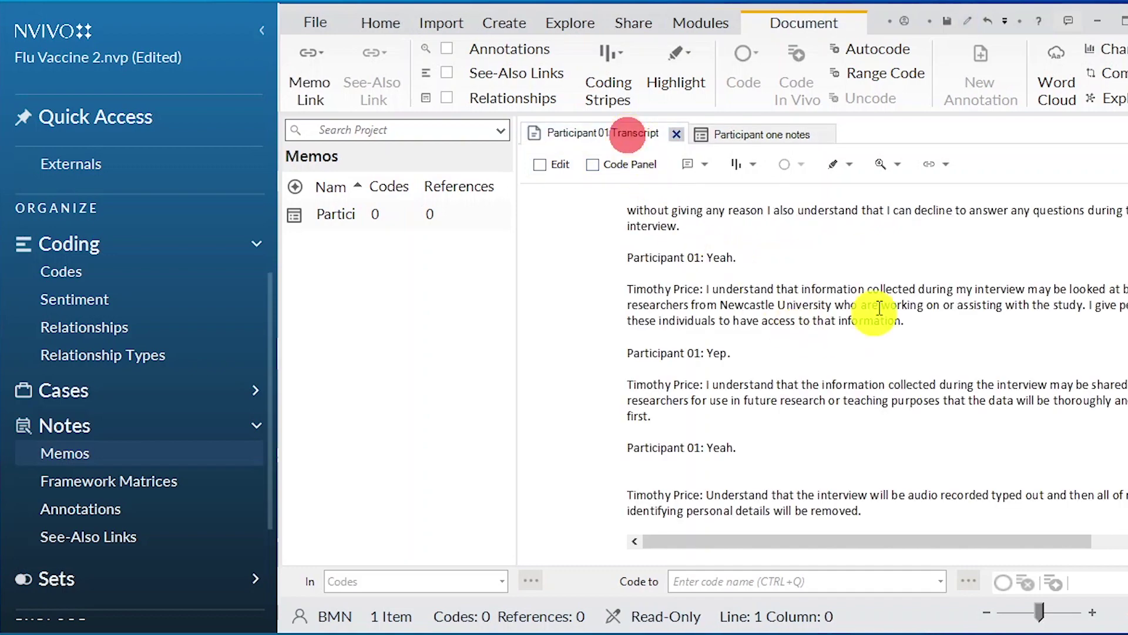
pyautogui.scroll(-15, 811, 342)
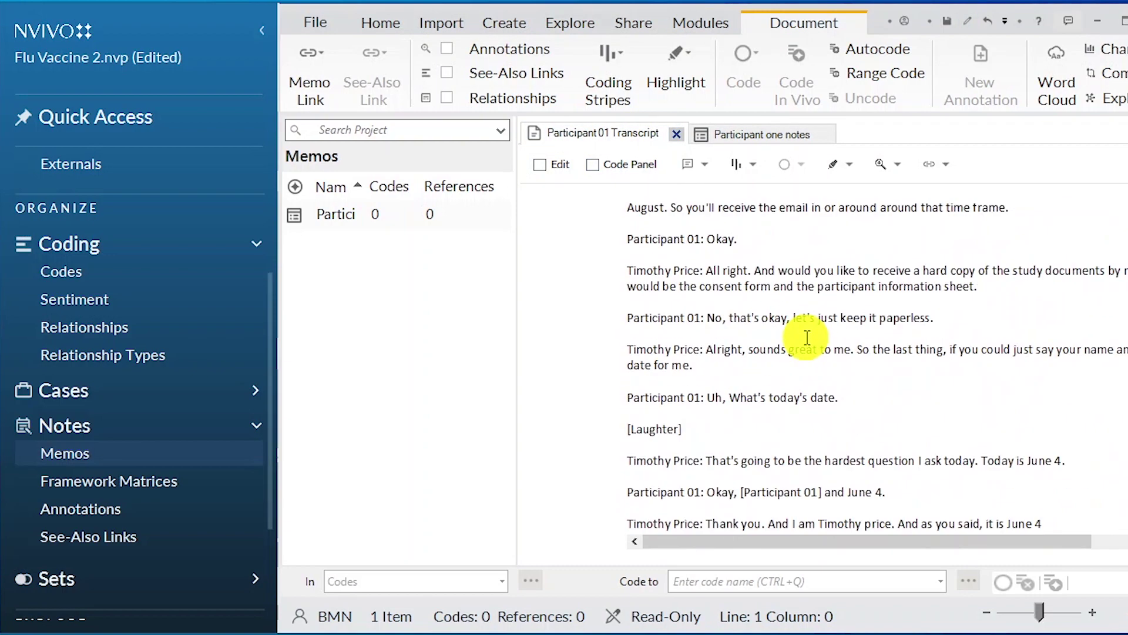
pyautogui.scroll(15, 806, 339)
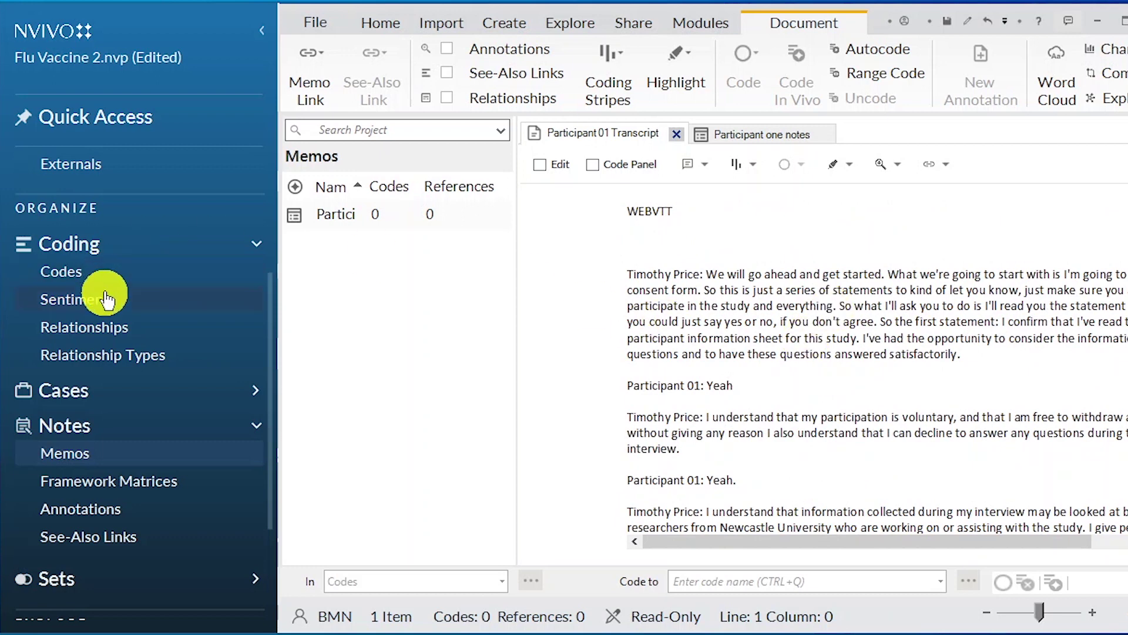
# Open Participant 02 Transcript from the Interview folder and read through the early part of the interview.
pyautogui.scroll(3, 121, 253)
pyautogui.click(133, 263)
pyautogui.click(59, 284)
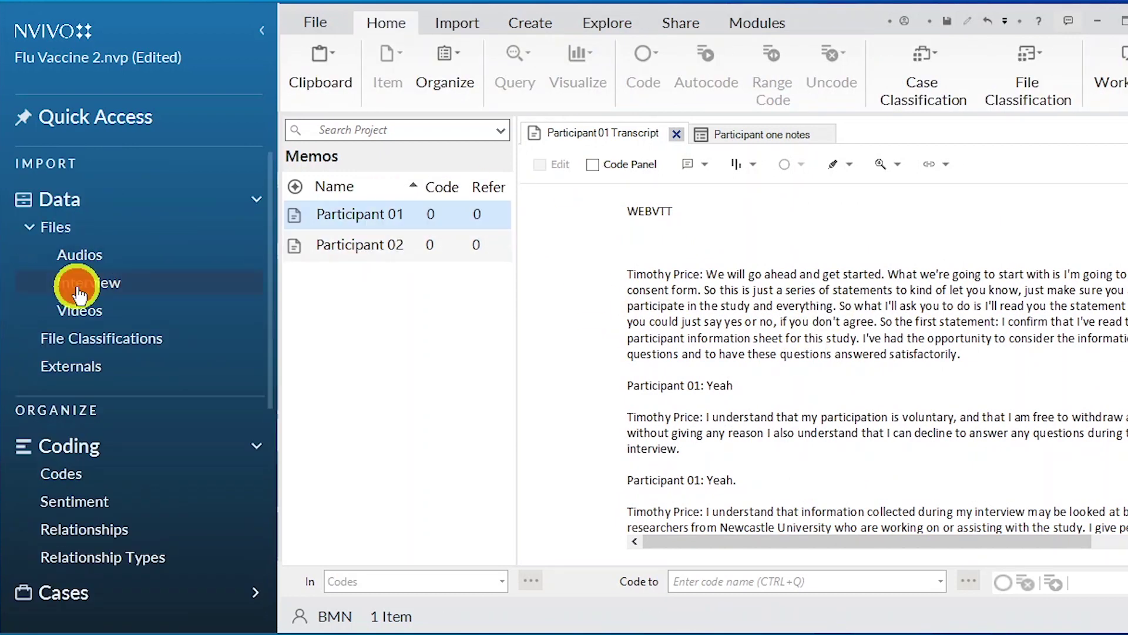
pyautogui.doubleClick(408, 246)
pyautogui.scroll(-15, 781, 261)
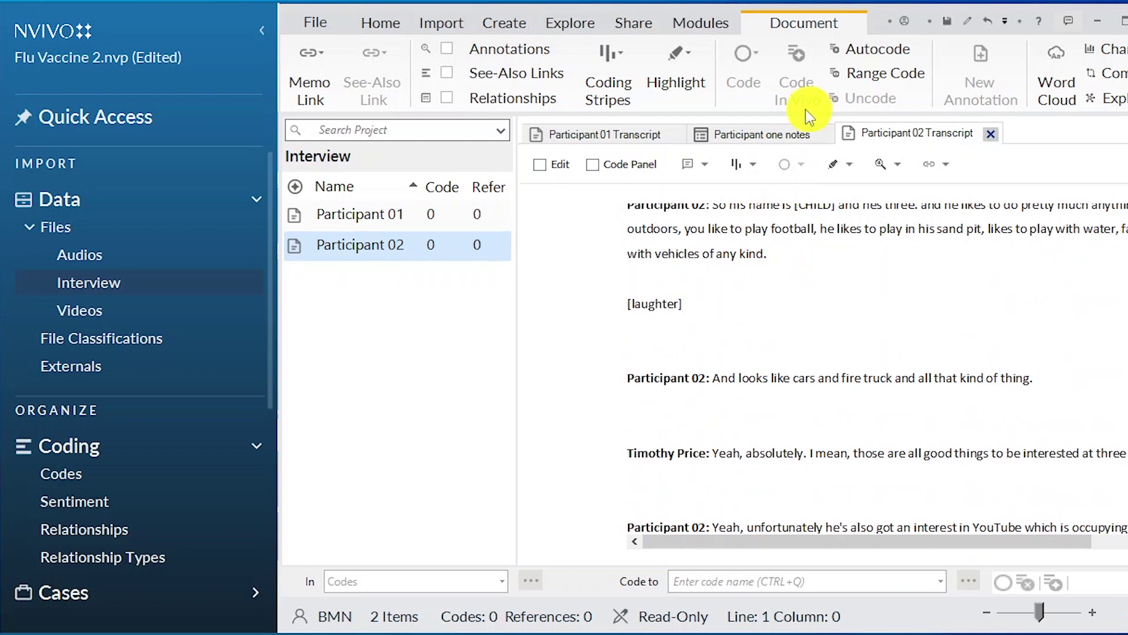
# Review the Participant one notes memo and switch back to Participant 01 Transcript.
pyautogui.click(775, 132)
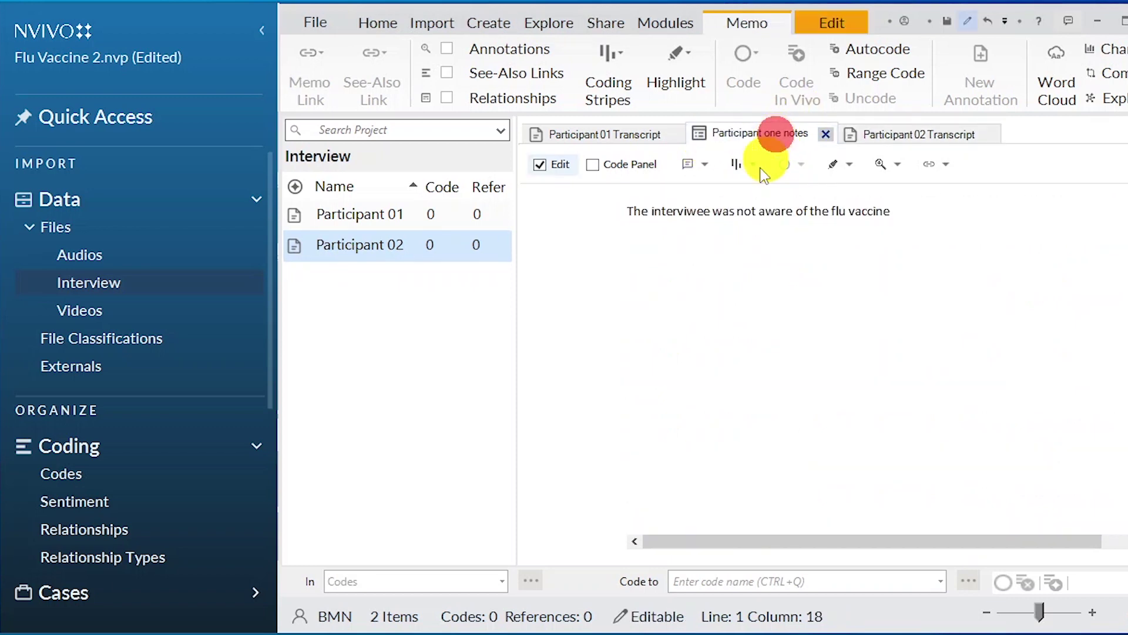
pyautogui.click(706, 238)
pyautogui.click(934, 214)
pyautogui.click(606, 134)
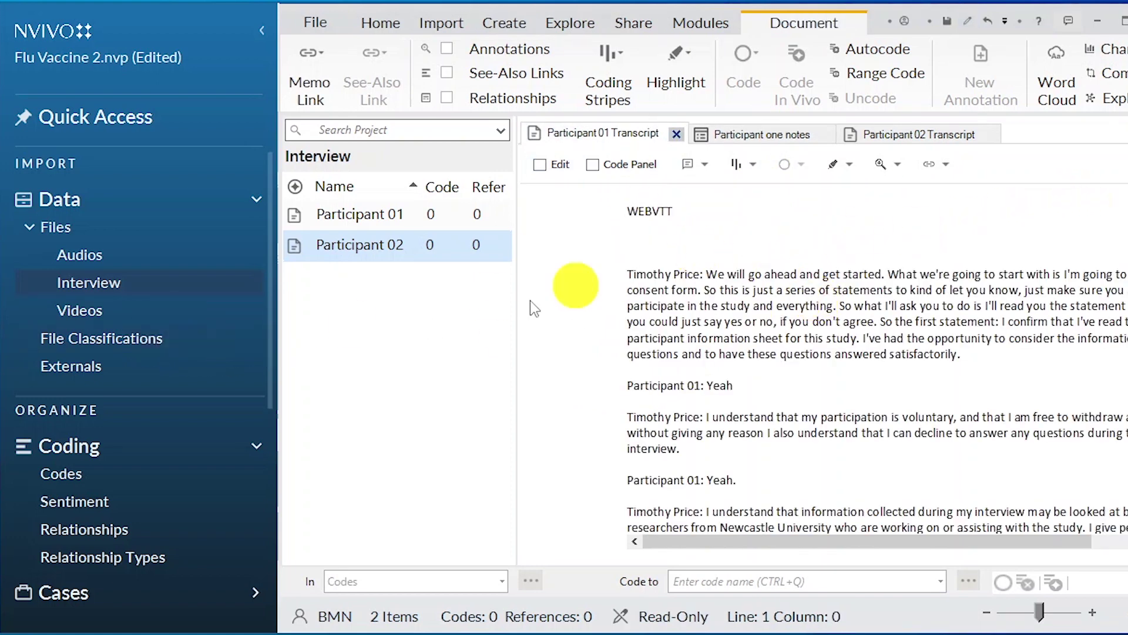
pyautogui.scroll(-3, 192, 323)
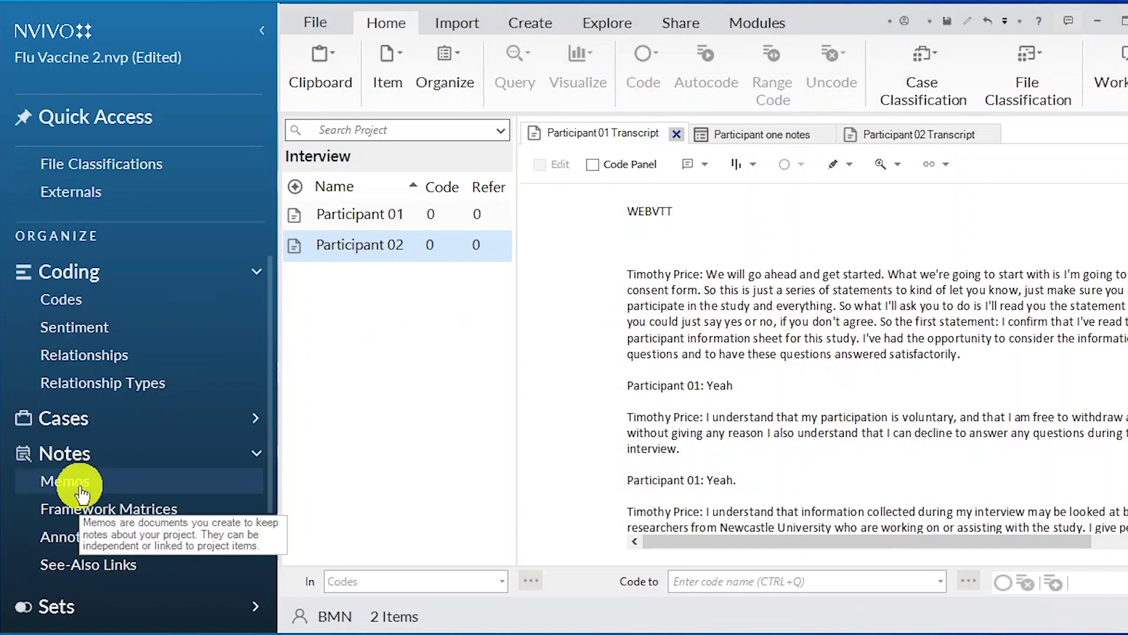
pyautogui.scroll(3, 245, 310)
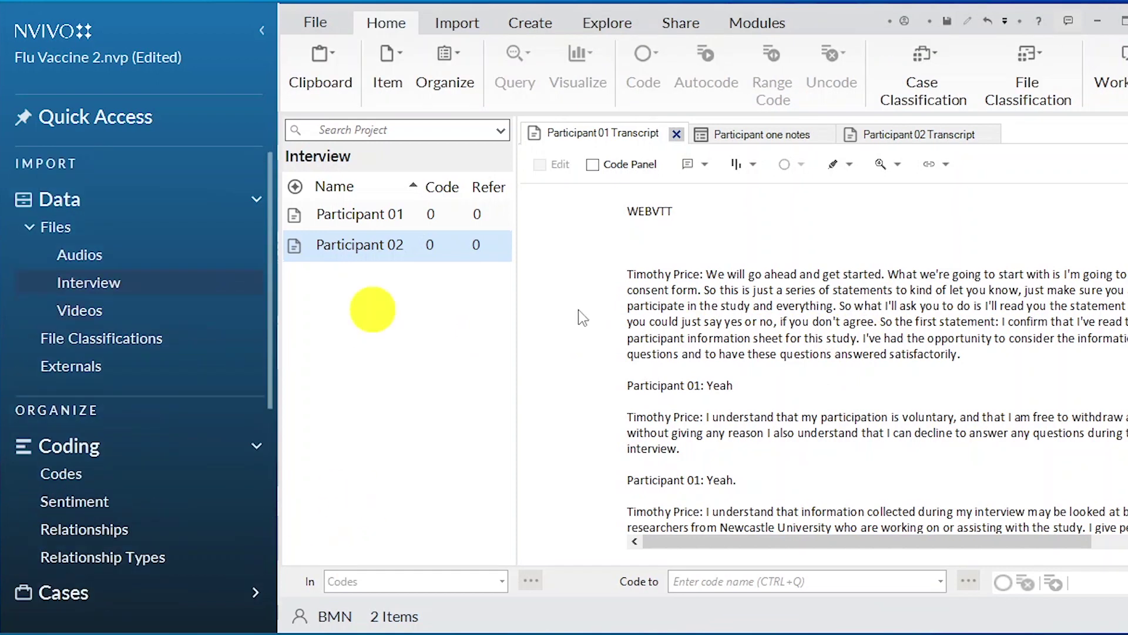
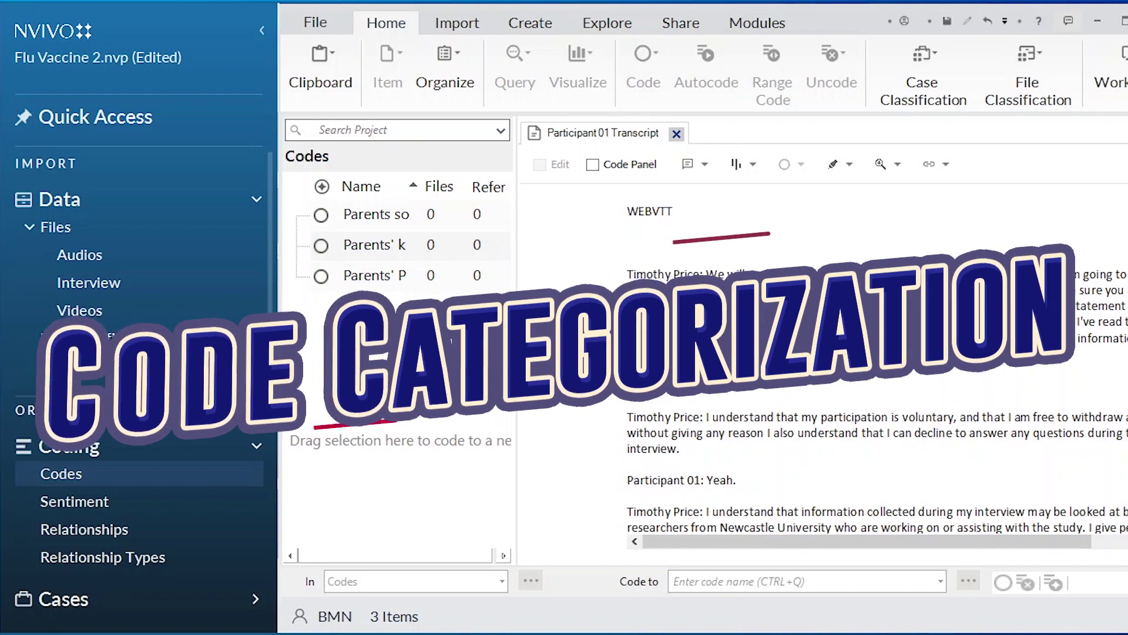
# Read Participant 01 Transcript through to the participant's answers about the flu as a sickness and the vaccine science.
pyautogui.scroll(-10, 717, 329)
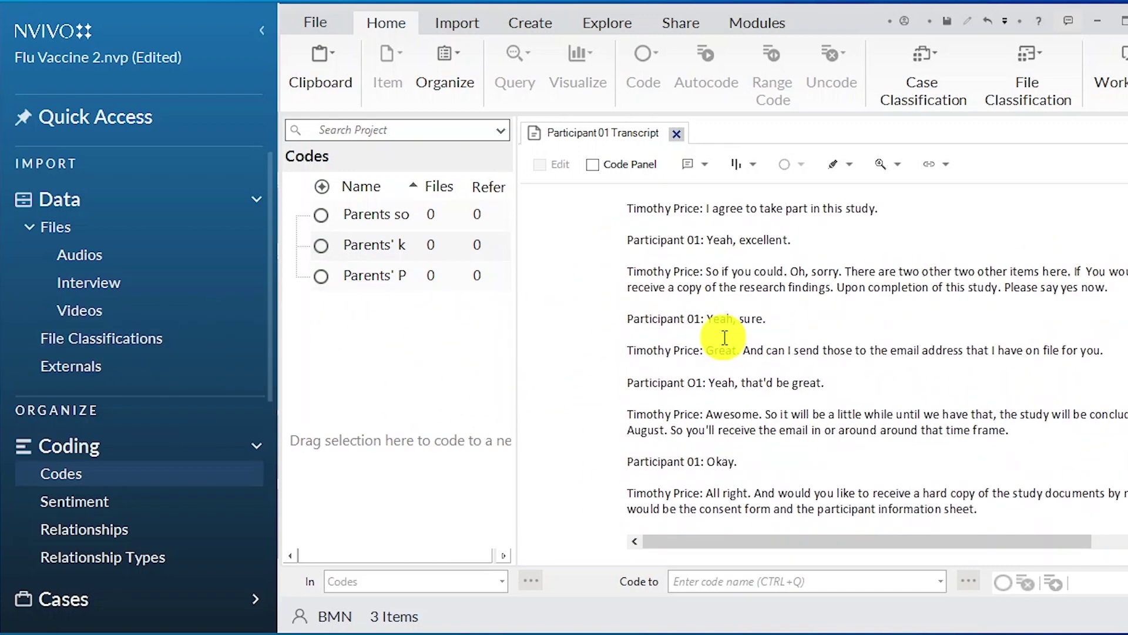
pyautogui.scroll(3, 723, 335)
pyautogui.moveTo(764, 542); pyautogui.dragTo(729, 541)
pyautogui.scroll(-5, 712, 328)
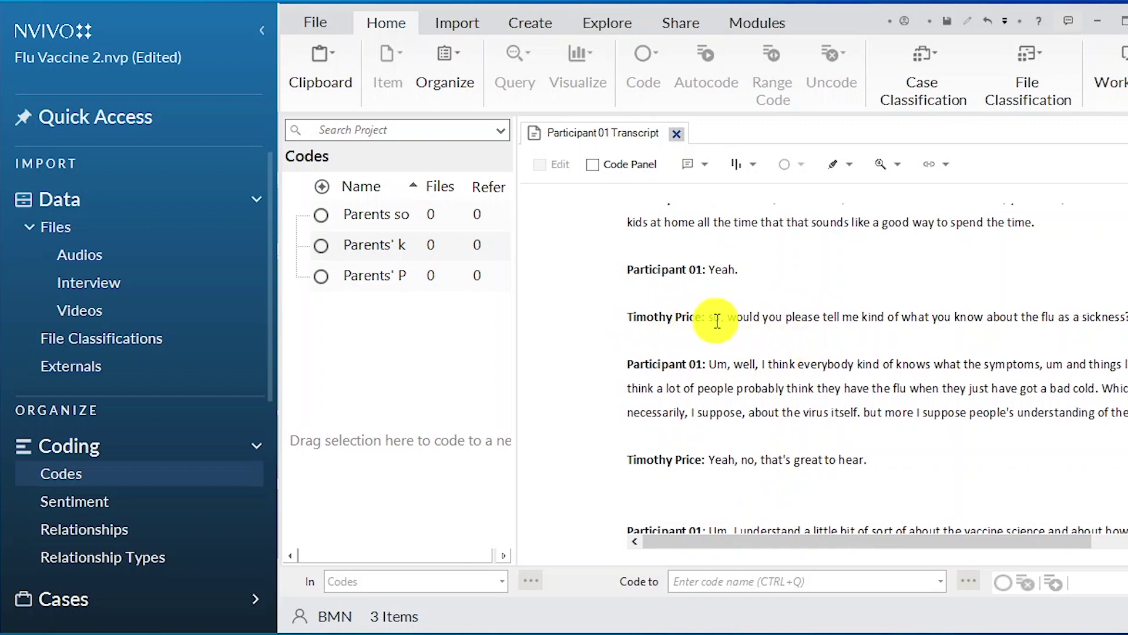
pyautogui.moveTo(927, 543); pyautogui.dragTo(799, 537)
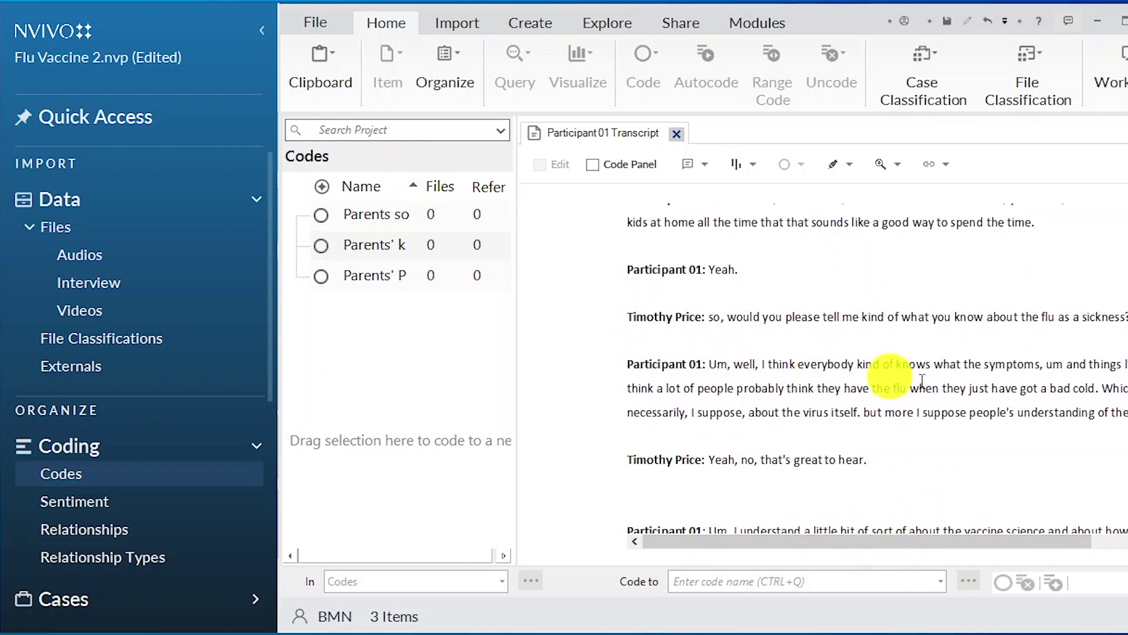
pyautogui.moveTo(894, 537); pyautogui.dragTo(838, 541)
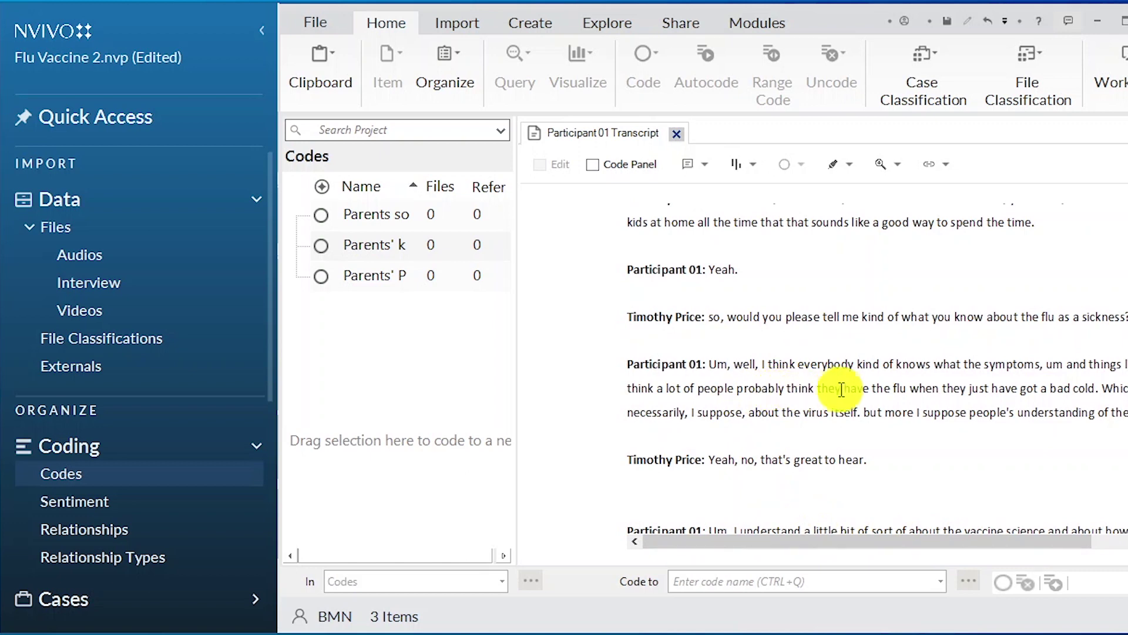
pyautogui.hscroll(1, 904, 412)
pyautogui.moveTo(961, 543); pyautogui.dragTo(848, 544)
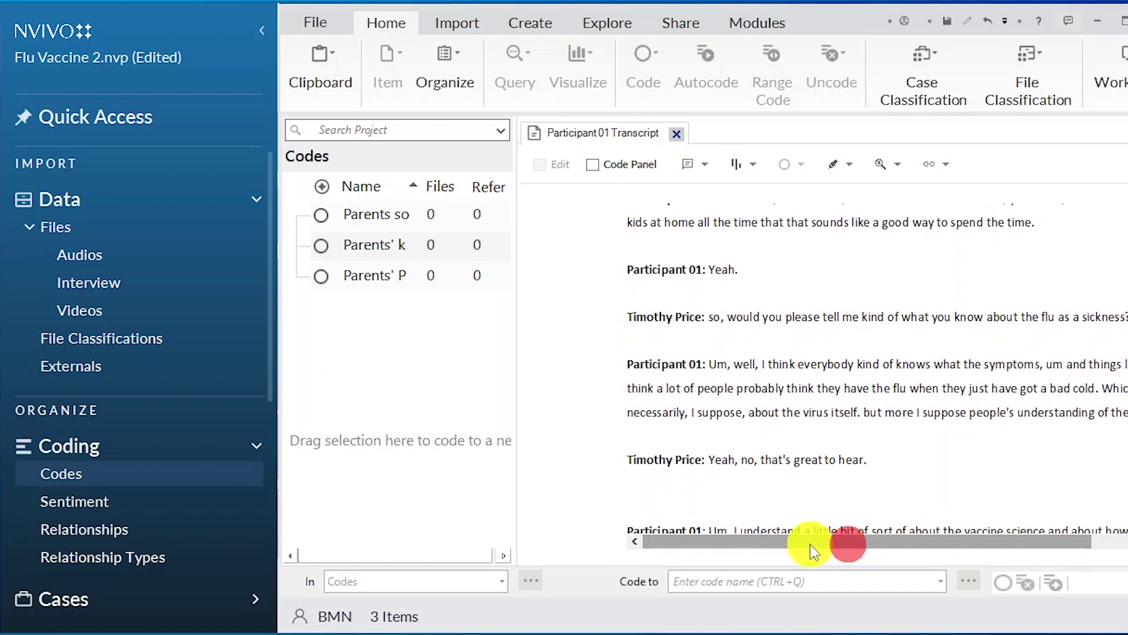
pyautogui.moveTo(845, 543)
pyautogui.mouseDown()
pyautogui.moveTo(932, 547)
pyautogui.moveTo(828, 544)
pyautogui.mouseUp()
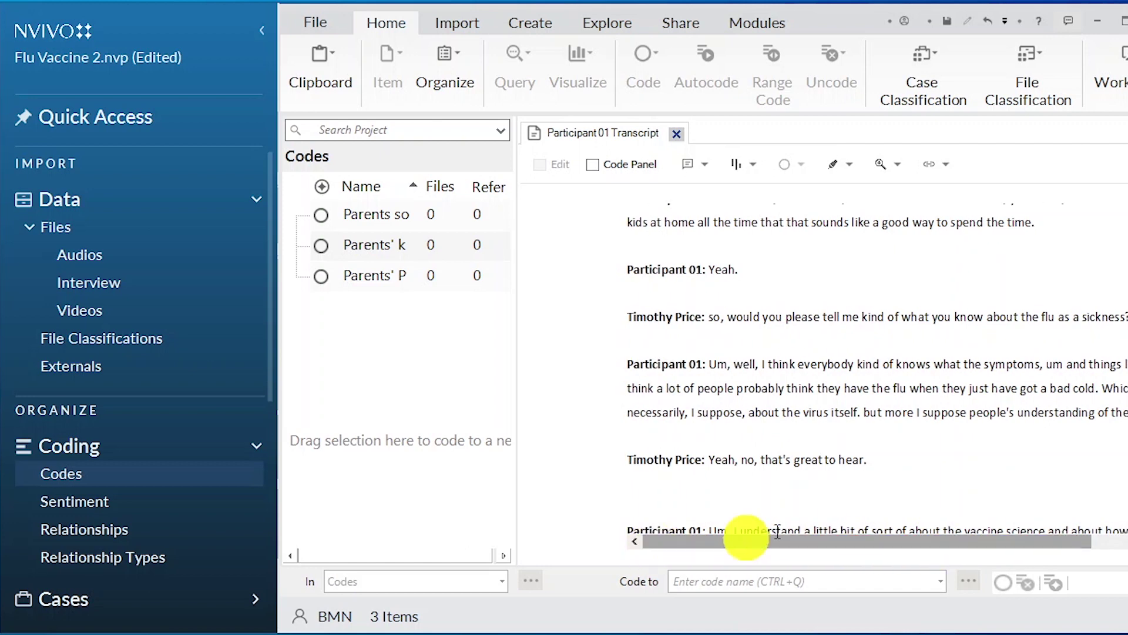
pyautogui.scroll(-2, 817, 335)
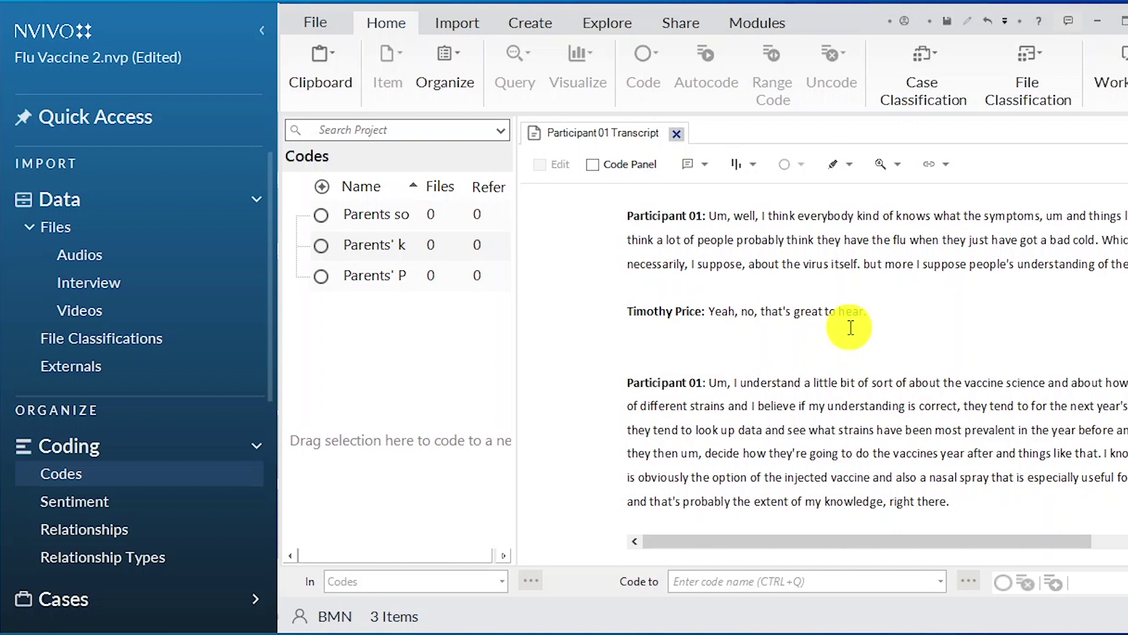
pyautogui.moveTo(876, 541); pyautogui.dragTo(754, 553)
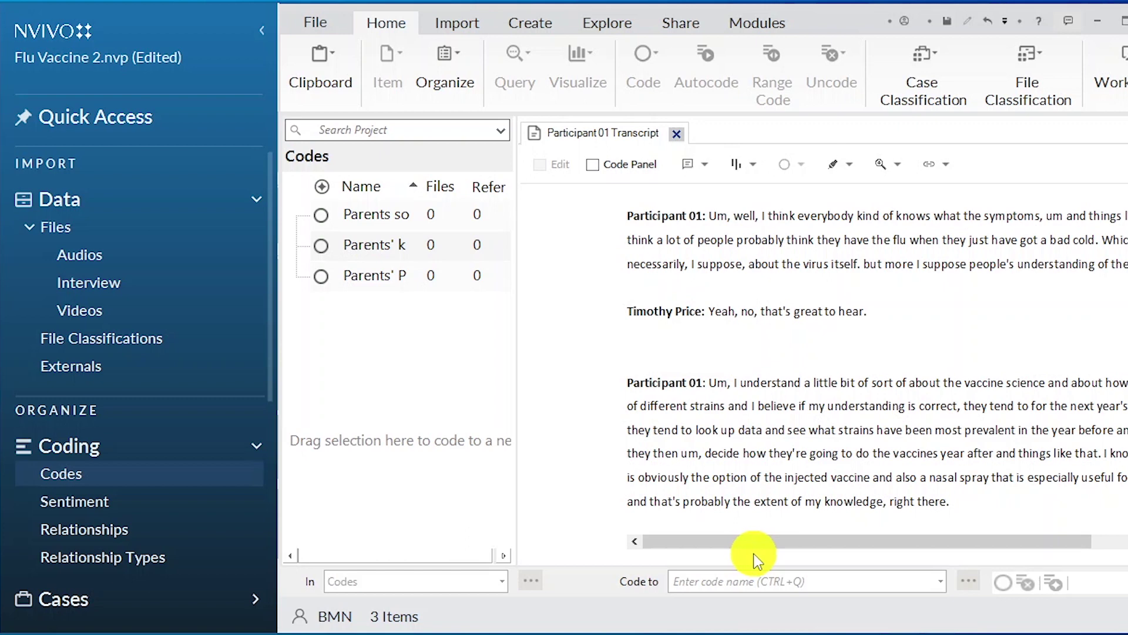
pyautogui.moveTo(754, 552)
pyautogui.mouseDown()
pyautogui.moveTo(869, 541)
pyautogui.moveTo(747, 549)
pyautogui.mouseUp()
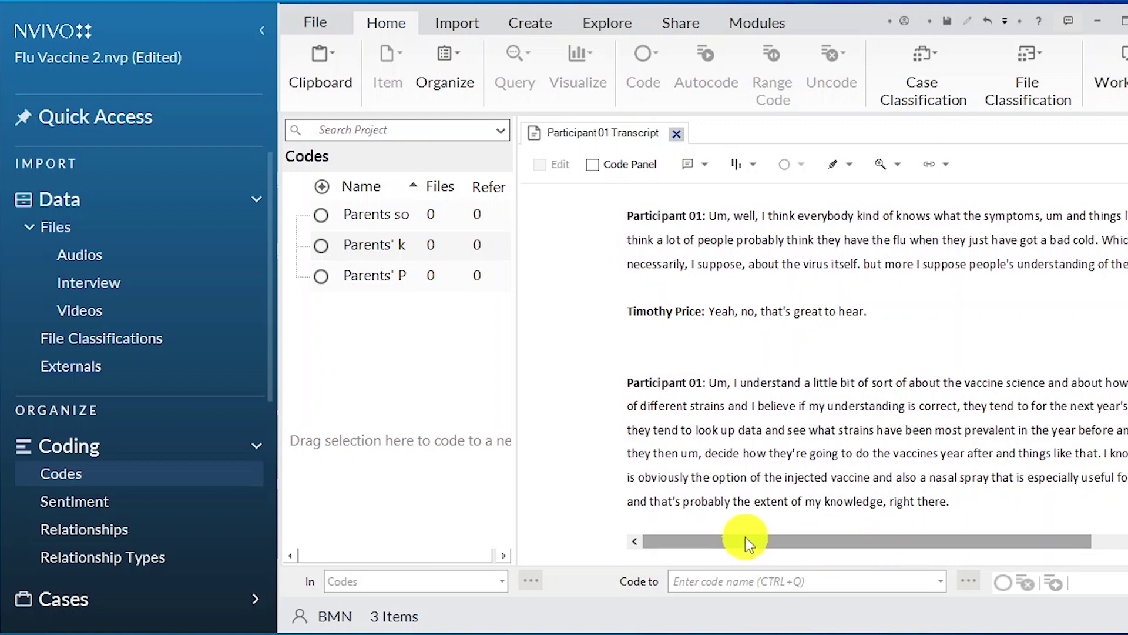
pyautogui.moveTo(745, 538); pyautogui.dragTo(699, 542)
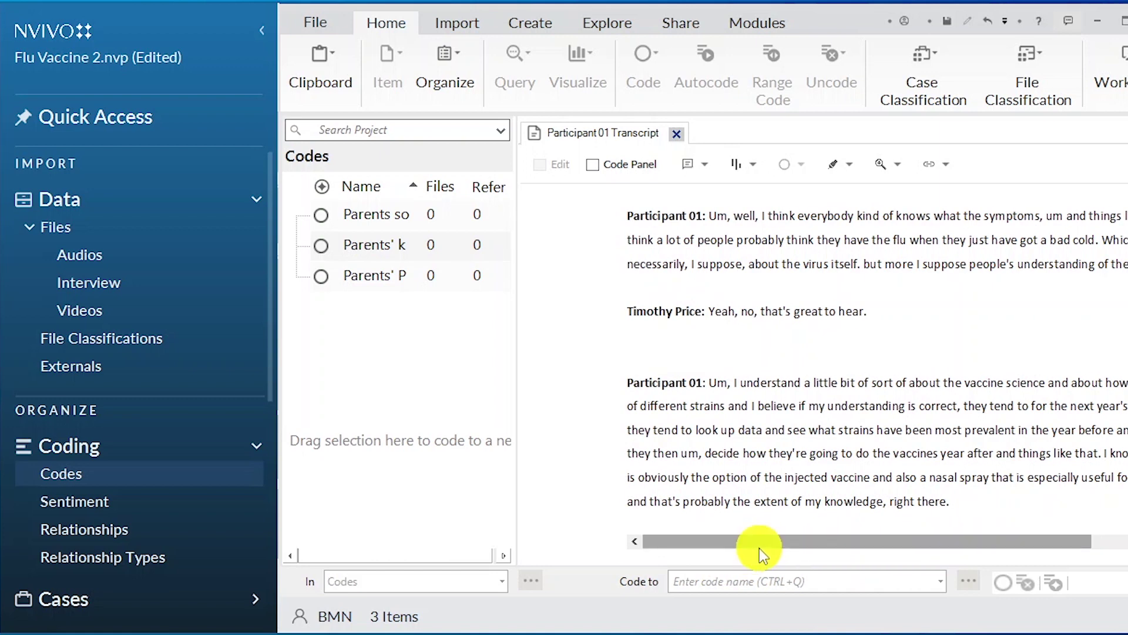
pyautogui.moveTo(853, 548); pyautogui.dragTo(776, 549)
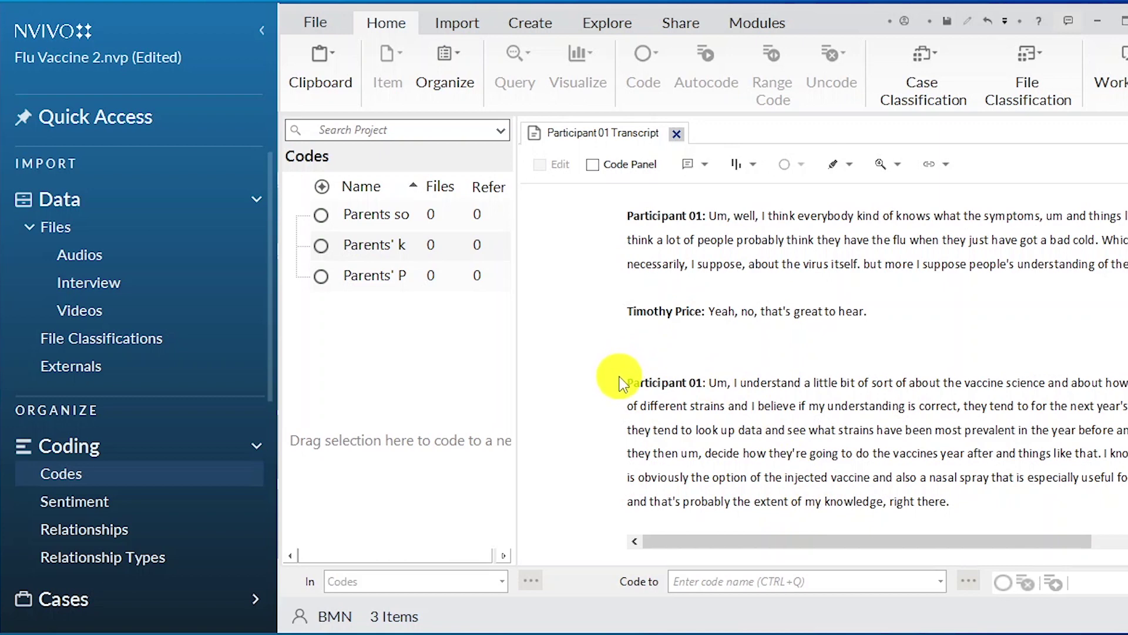
# Code Participant 01's paragraph on vaccine science and flu strains to a new code named "Knowledge about different flu strains".
pyautogui.moveTo(927, 493); pyautogui.dragTo(937, 403)
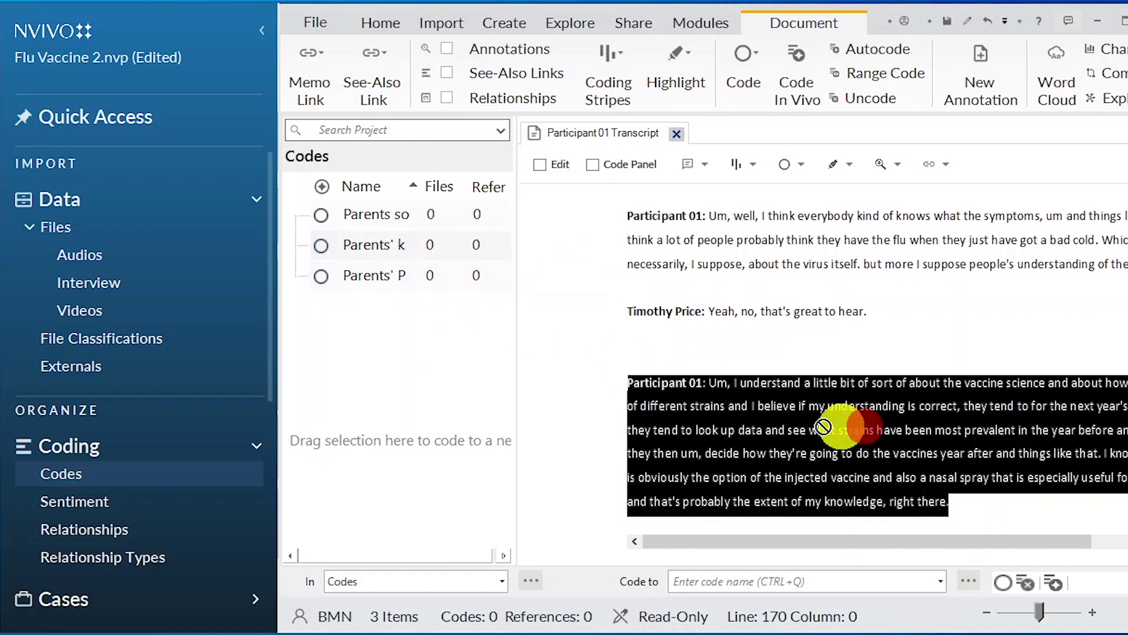
pyautogui.moveTo(863, 429); pyautogui.dragTo(495, 237)
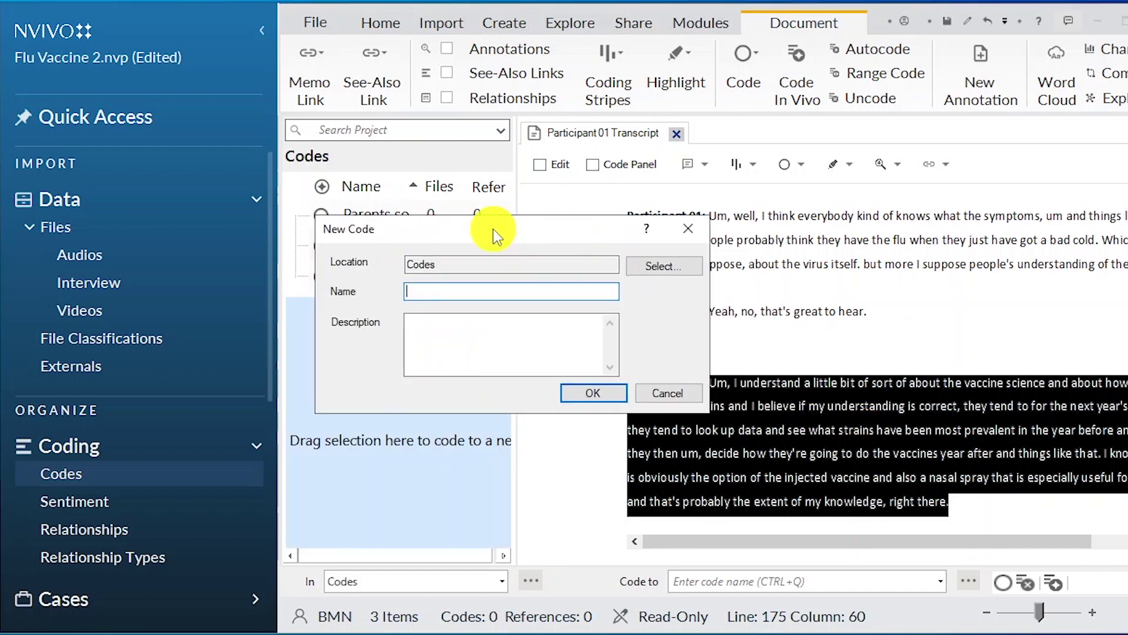
pyautogui.write('Knowledge about different flu strains')
pyautogui.click(591, 395)
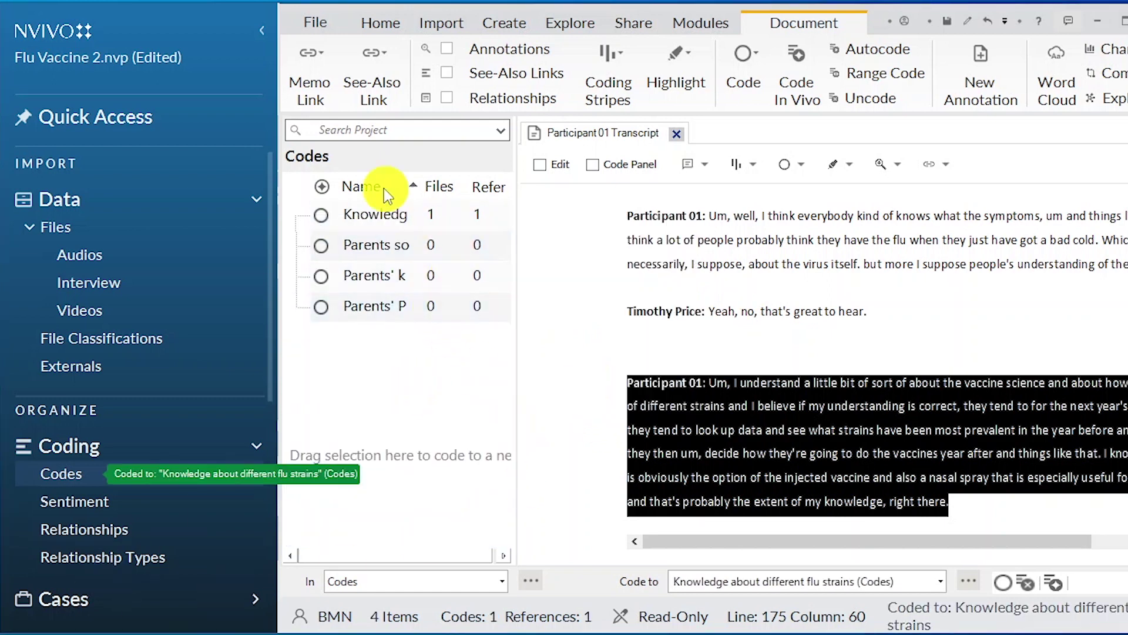
# Nest the code "Knowledge about different flu strains" under the parent code on parents' knowledge and perceptions about the flu.
pyautogui.click(391, 213)
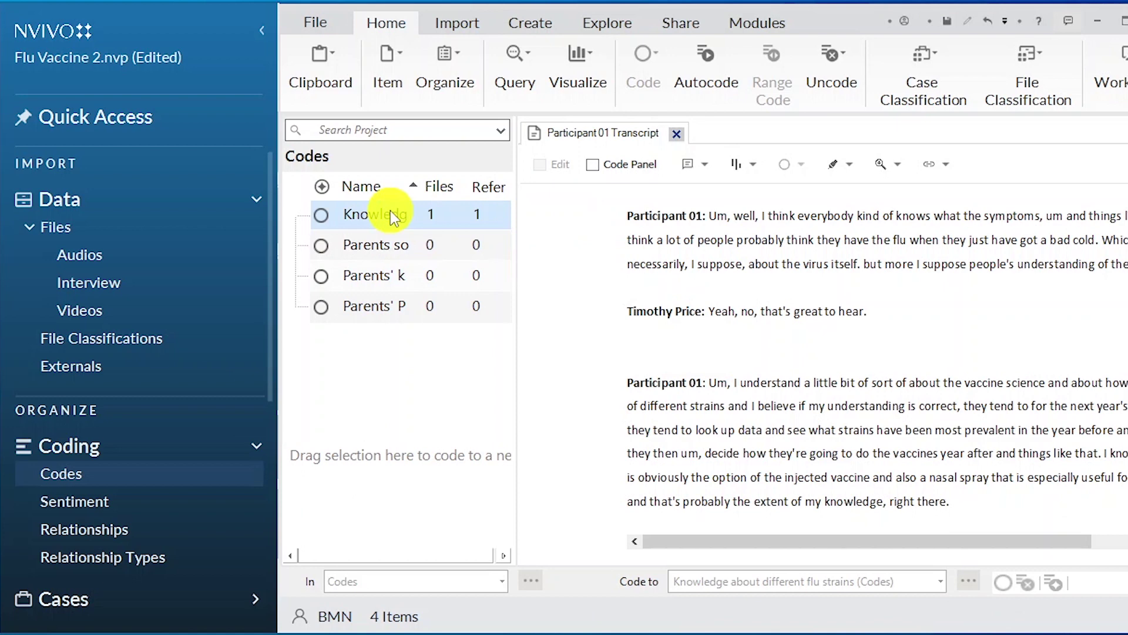
pyautogui.moveTo(390, 211); pyautogui.dragTo(305, 243)
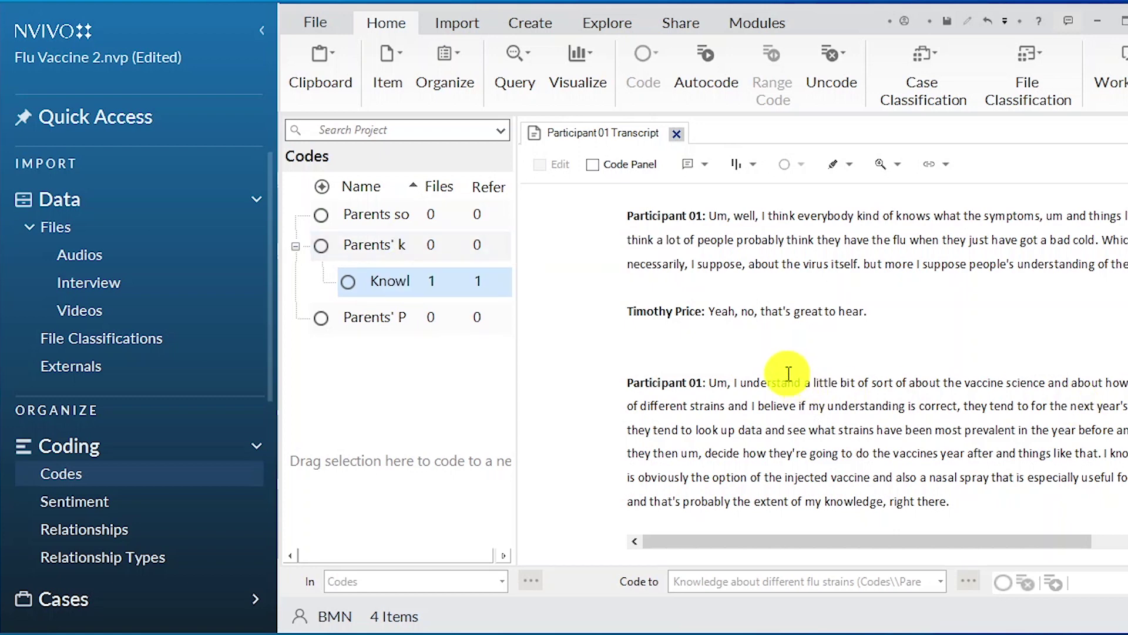
# Code Participant 01's passage about flu being a dangerous disease for vulnerable people to a new code named "Flu is a serious condition".
pyautogui.scroll(-3, 788, 373)
pyautogui.moveTo(799, 540); pyautogui.dragTo(764, 539)
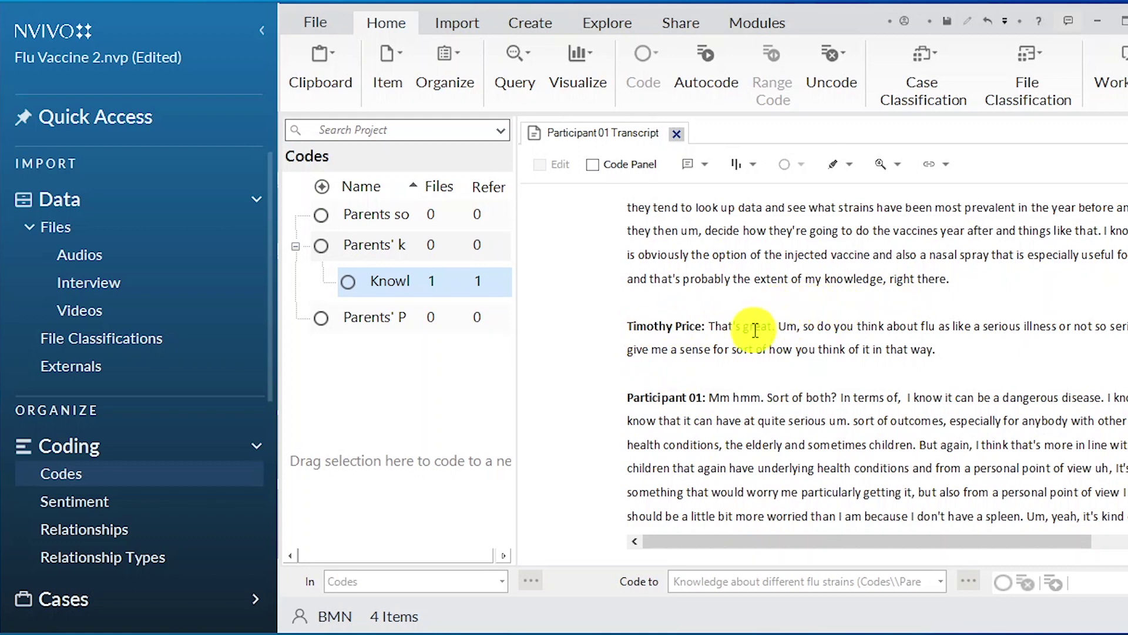
pyautogui.moveTo(938, 326); pyautogui.dragTo(972, 328)
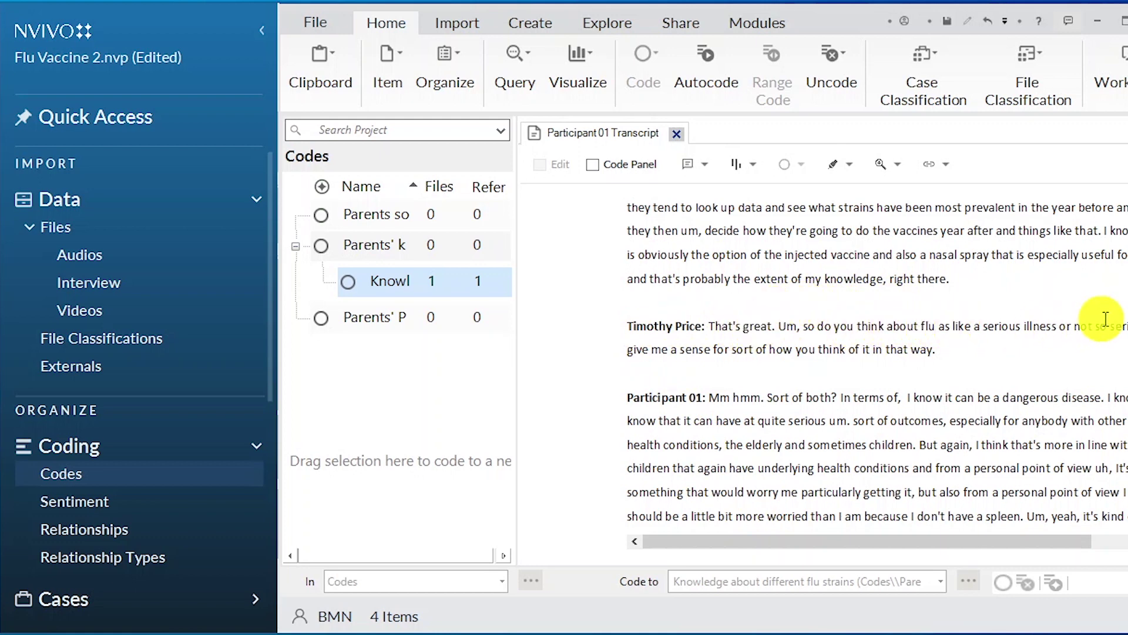
pyautogui.moveTo(898, 537)
pyautogui.mouseDown()
pyautogui.moveTo(1017, 536)
pyautogui.moveTo(783, 541)
pyautogui.mouseUp()
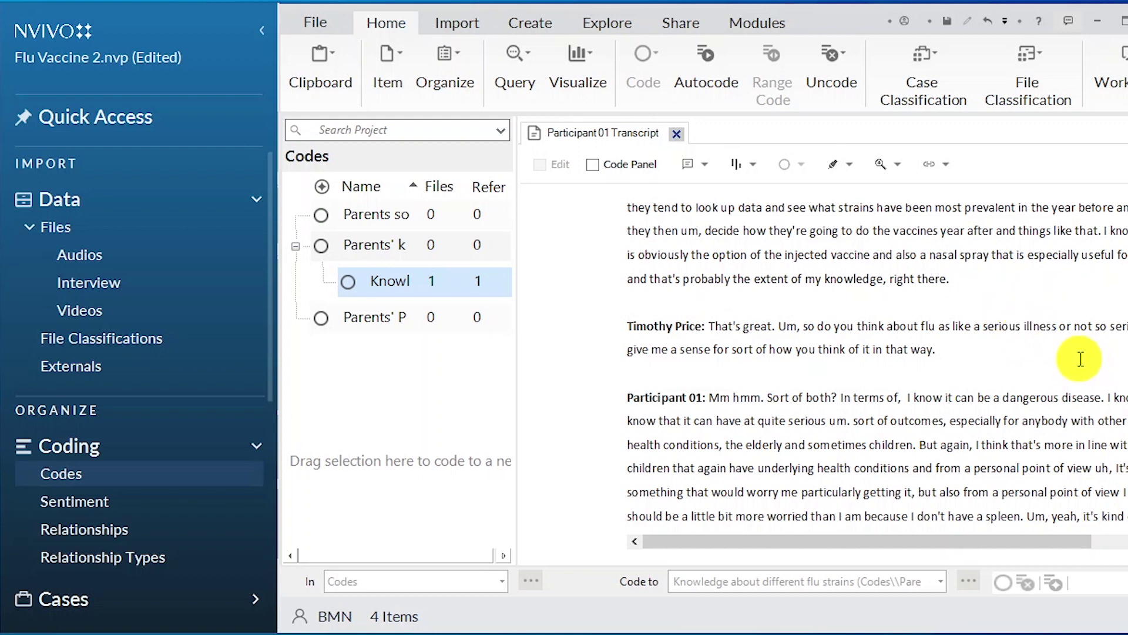
pyautogui.moveTo(690, 397); pyautogui.dragTo(915, 445)
pyautogui.moveTo(799, 406); pyautogui.dragTo(411, 417)
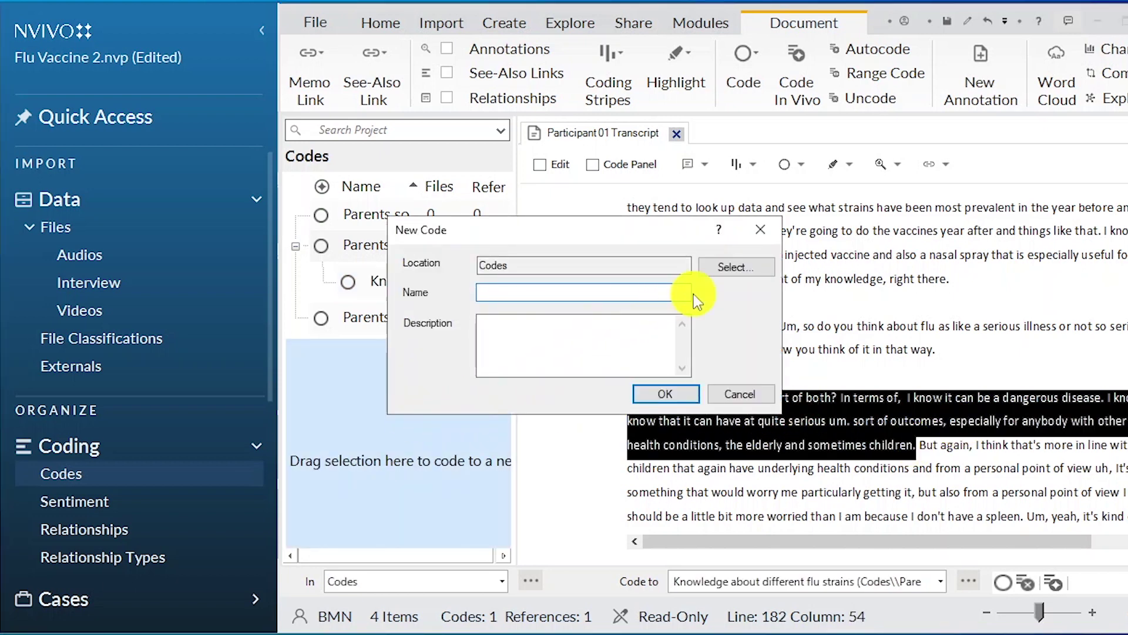
pyautogui.write('Flu is a serious condition')
pyautogui.click(507, 294)
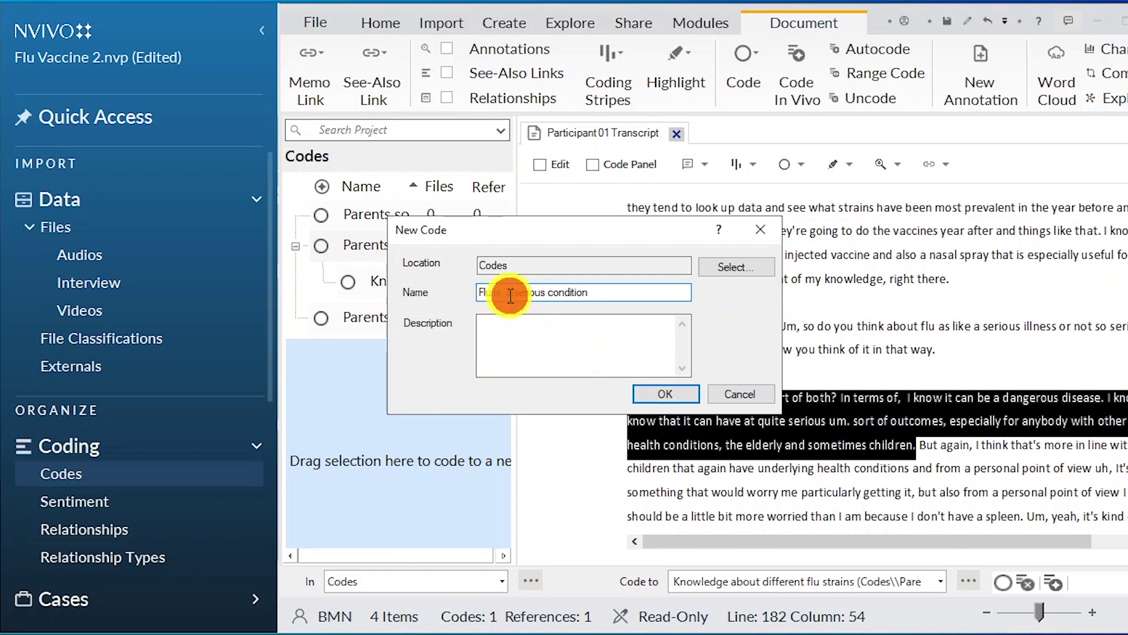
pyautogui.click(665, 394)
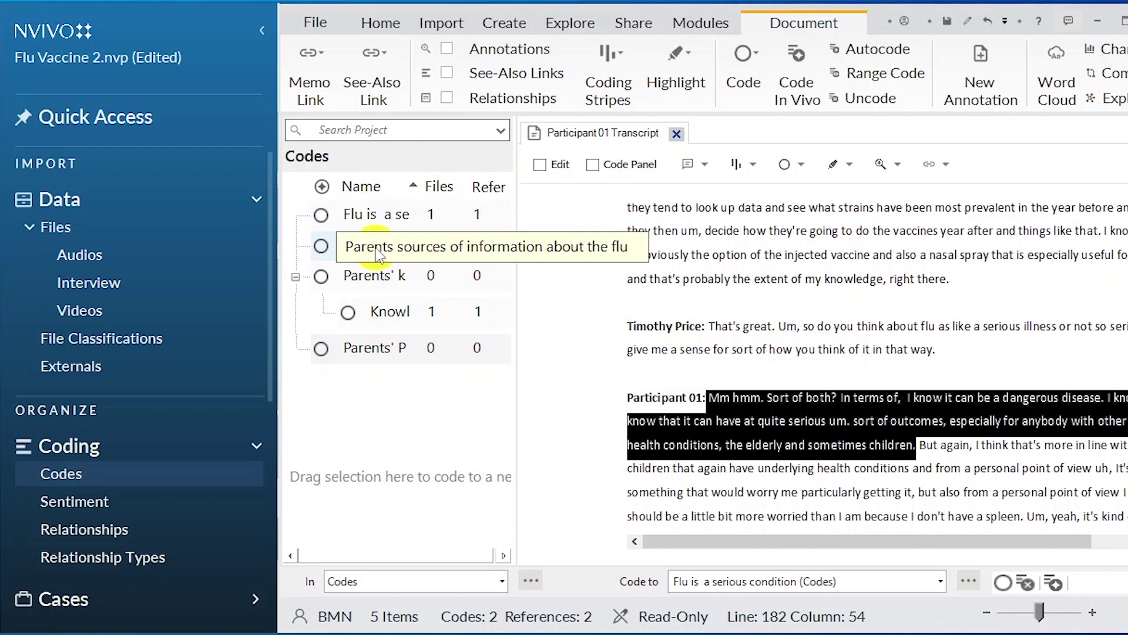
# Nest "Flu is a serious condition" under "Parents' Perceptions and Beliefs about the flu vaccine", check the hierarchy and collapse the parent codes.
pyautogui.click(411, 214)
pyautogui.moveTo(390, 215); pyautogui.dragTo(389, 348)
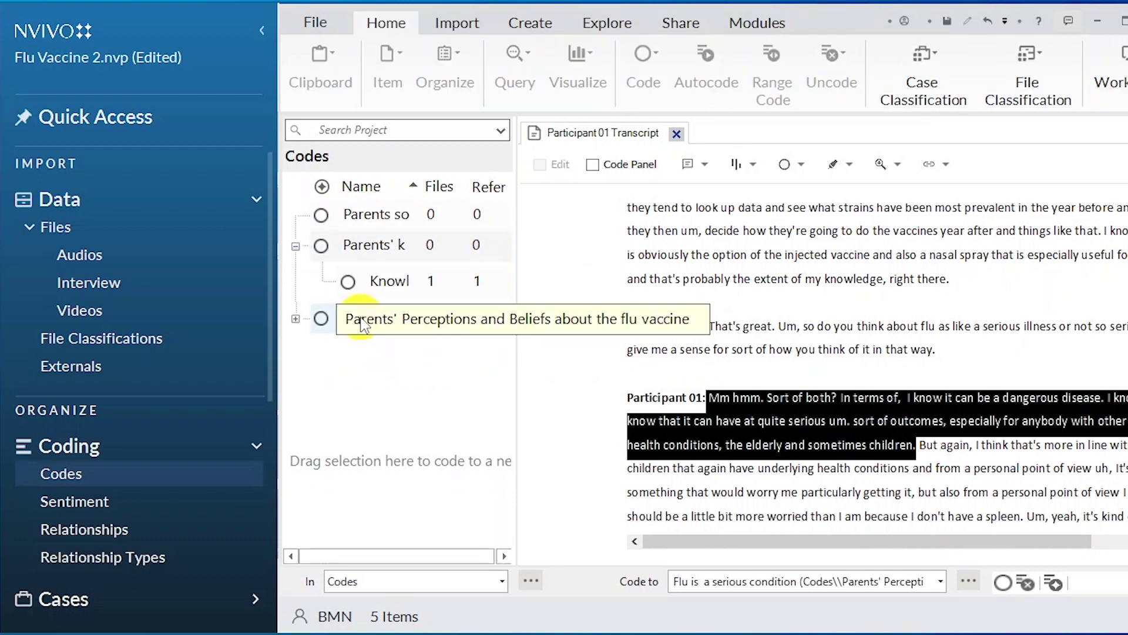
pyautogui.click(296, 318)
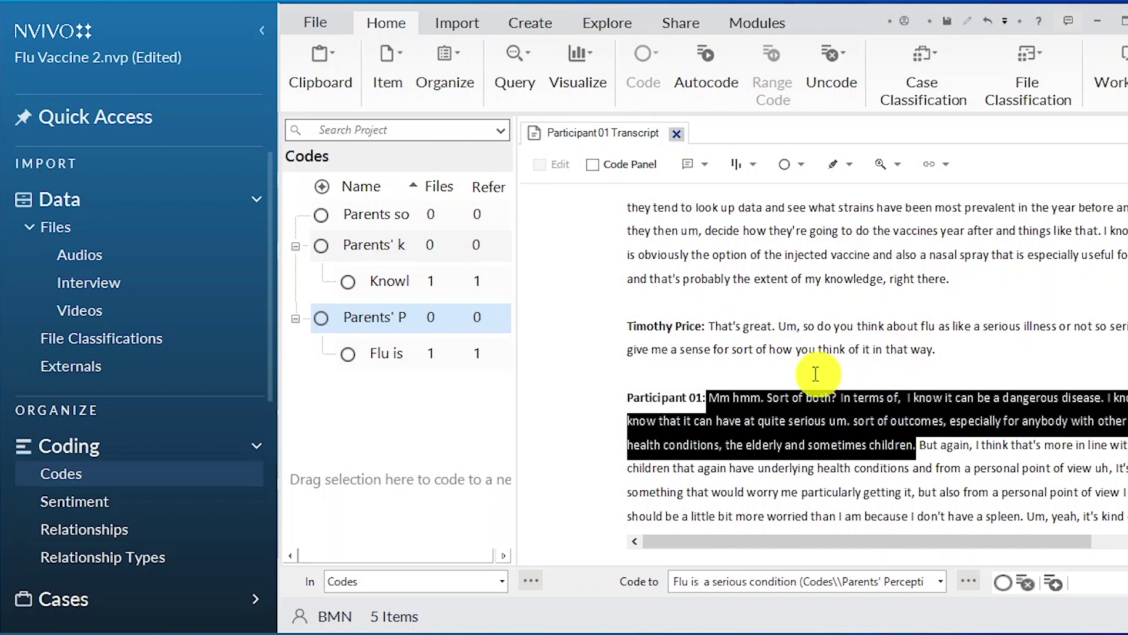
pyautogui.click(294, 318)
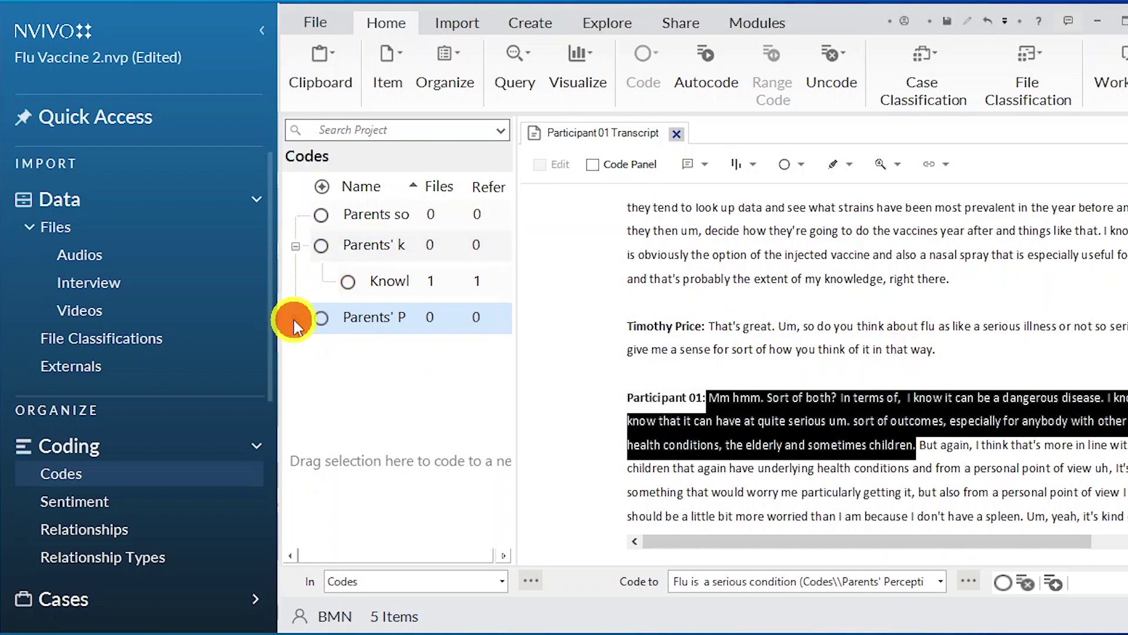
pyautogui.click(296, 245)
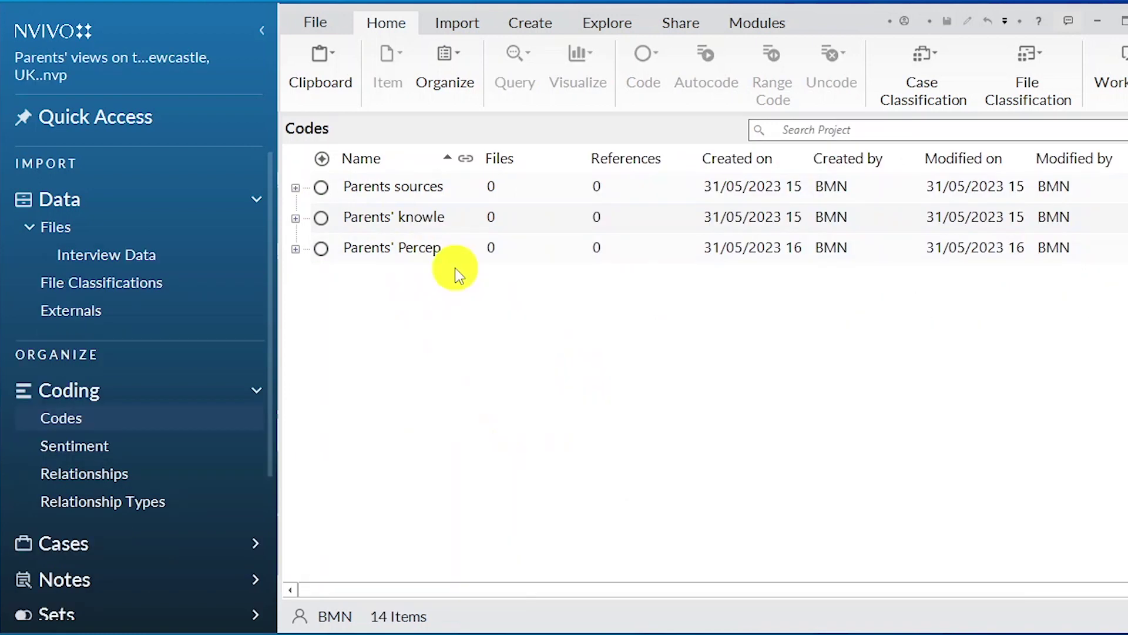
# Open Participant 01 Transcript from the Interview Data folder of the fully coded project.
pyautogui.click(108, 259)
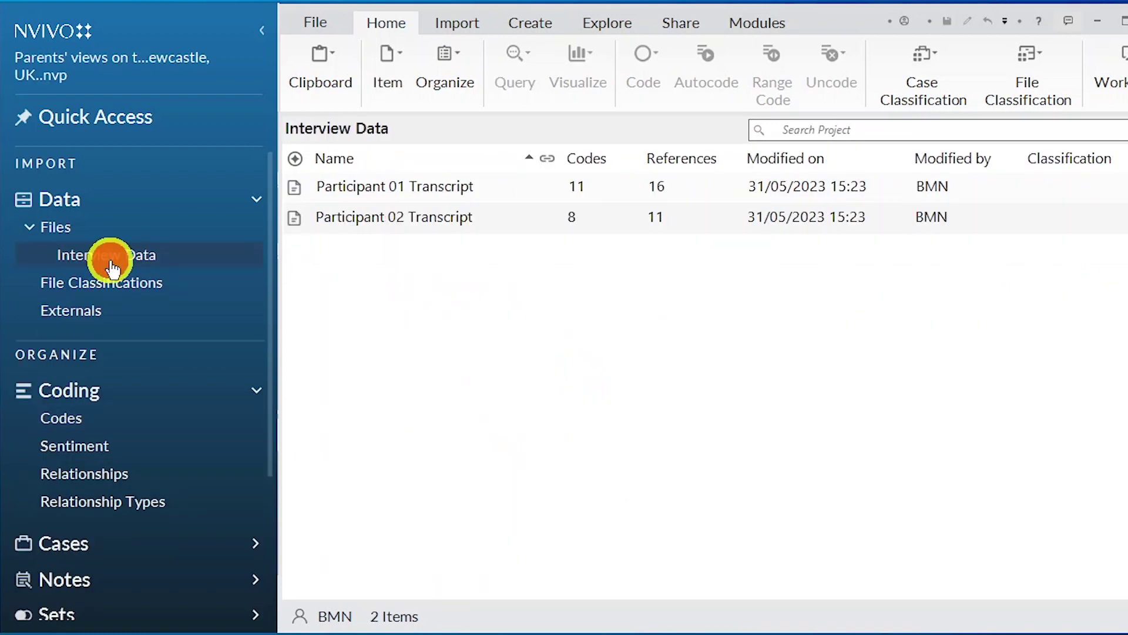
pyautogui.click(424, 180)
pyautogui.doubleClick(424, 178)
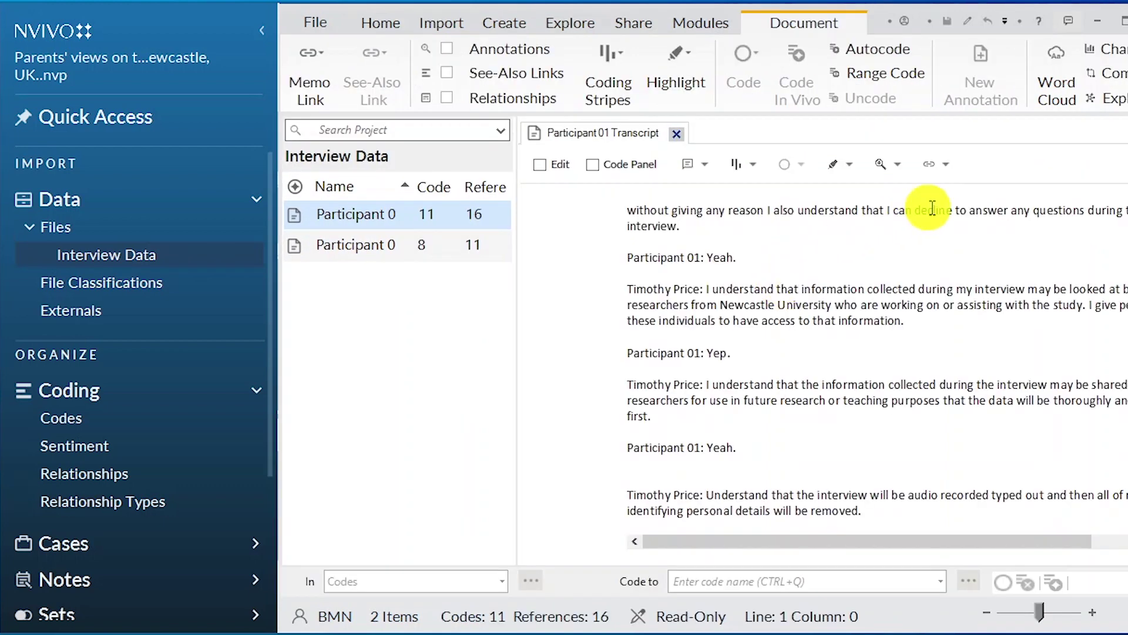
# Show coding stripes for all codes beside Participant 01 Transcript and look over the listed codes.
pyautogui.moveTo(816, 541); pyautogui.dragTo(882, 537)
pyautogui.click(614, 56)
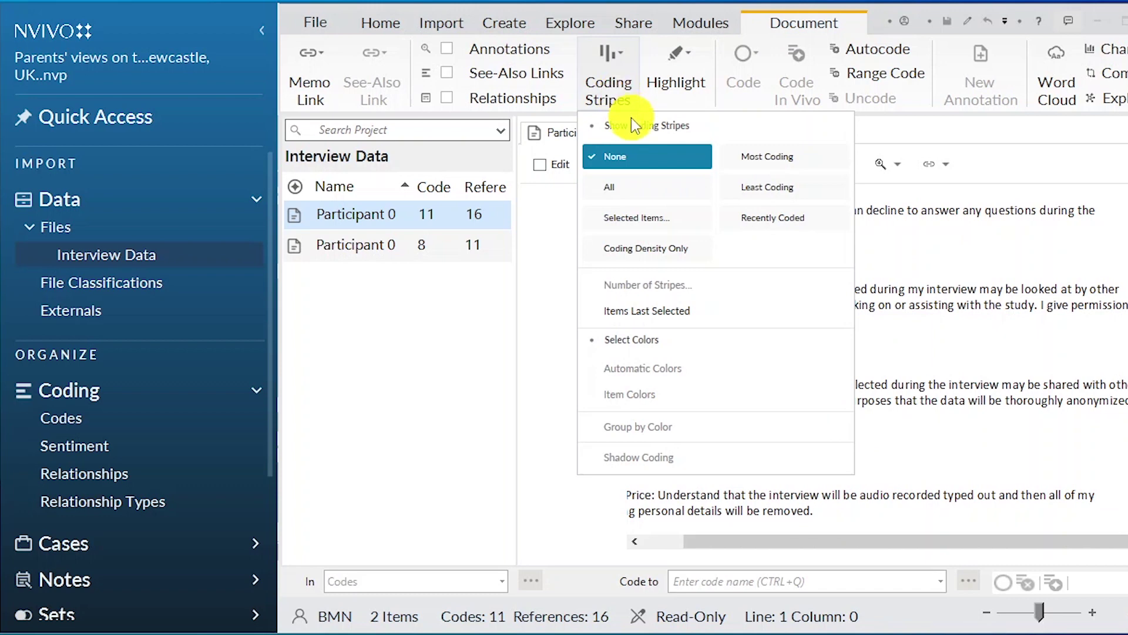
pyautogui.click(634, 190)
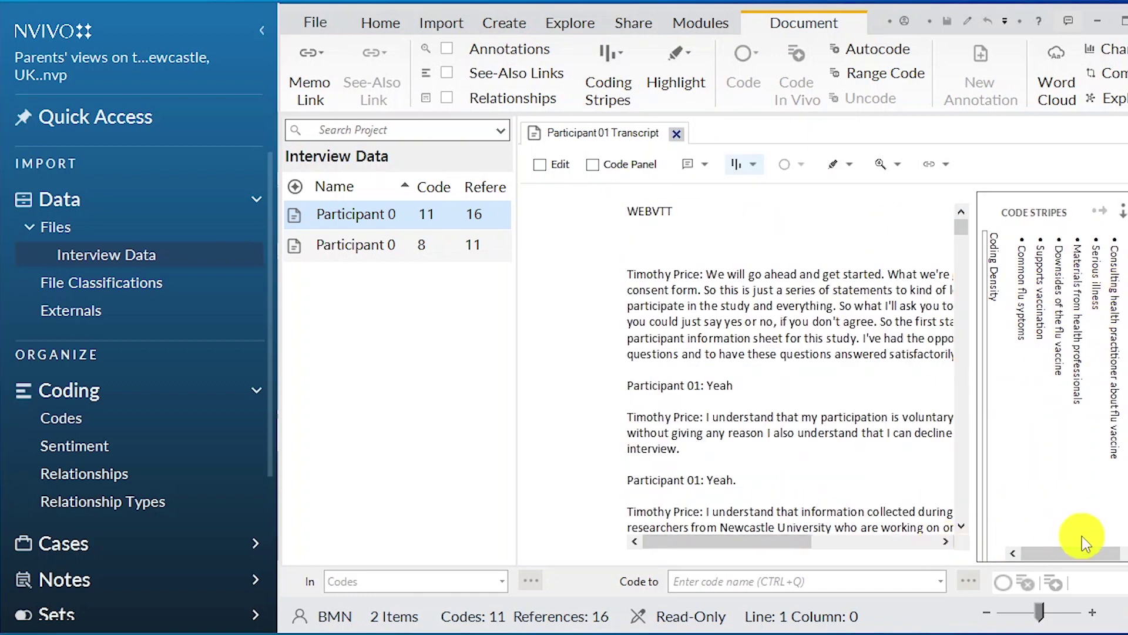
pyautogui.moveTo(1079, 552); pyautogui.dragTo(1112, 558)
pyautogui.click(979, 386)
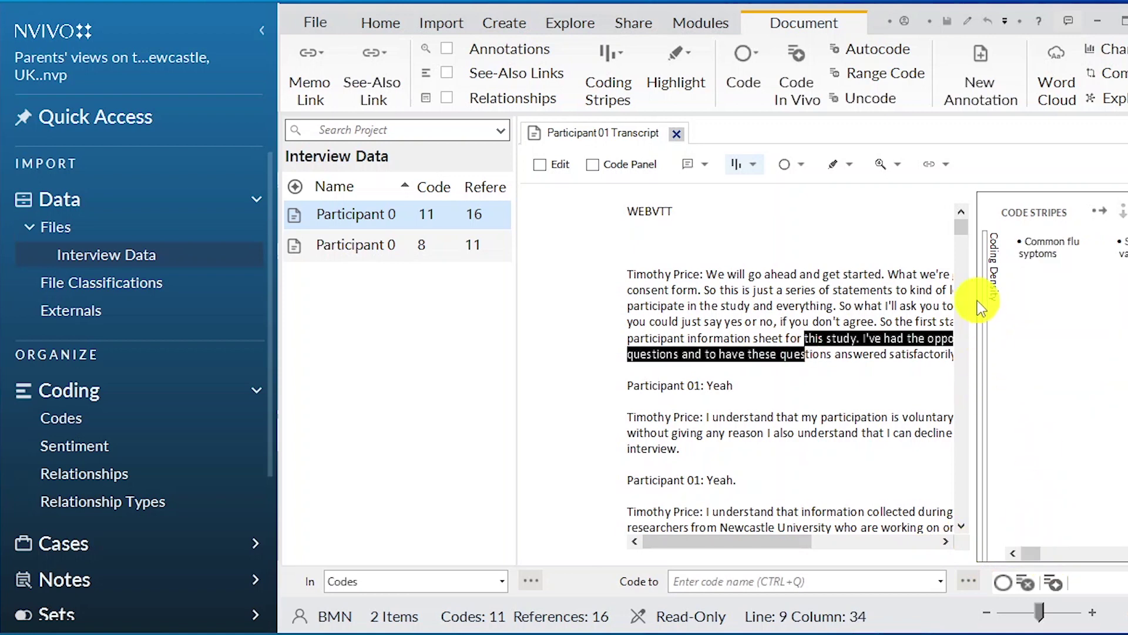
pyautogui.hscroll(-2, 1073, 419)
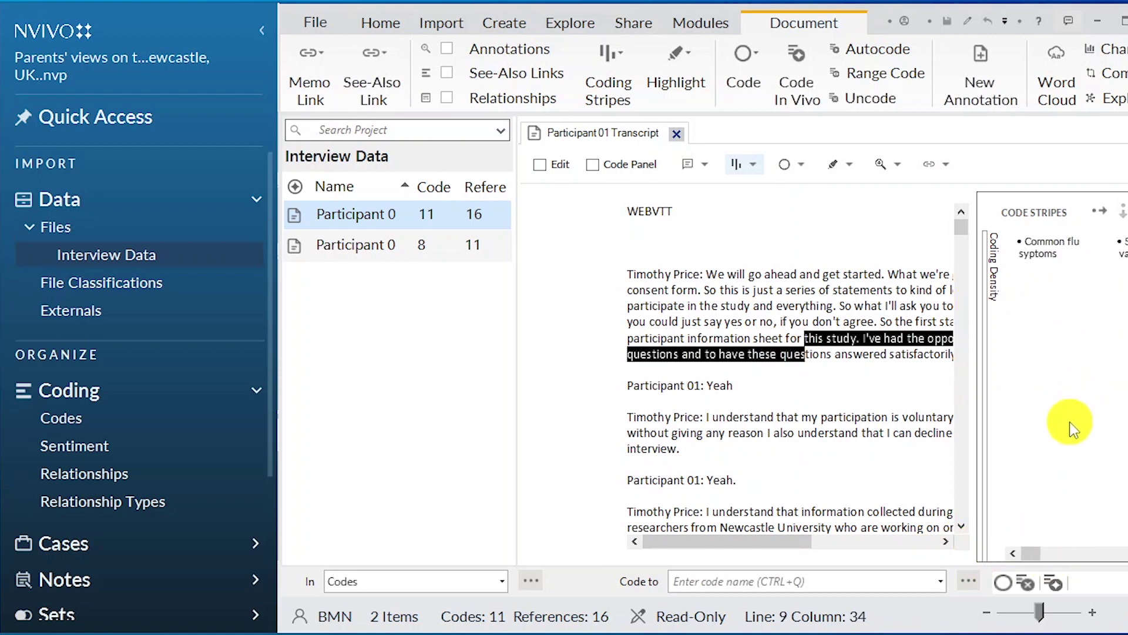
# Replace the coding stripes with coding highlights in Participant 01 Transcript and review the highlighted passages.
pyautogui.click(736, 164)
pyautogui.click(773, 306)
pyautogui.scroll(-20, 911, 347)
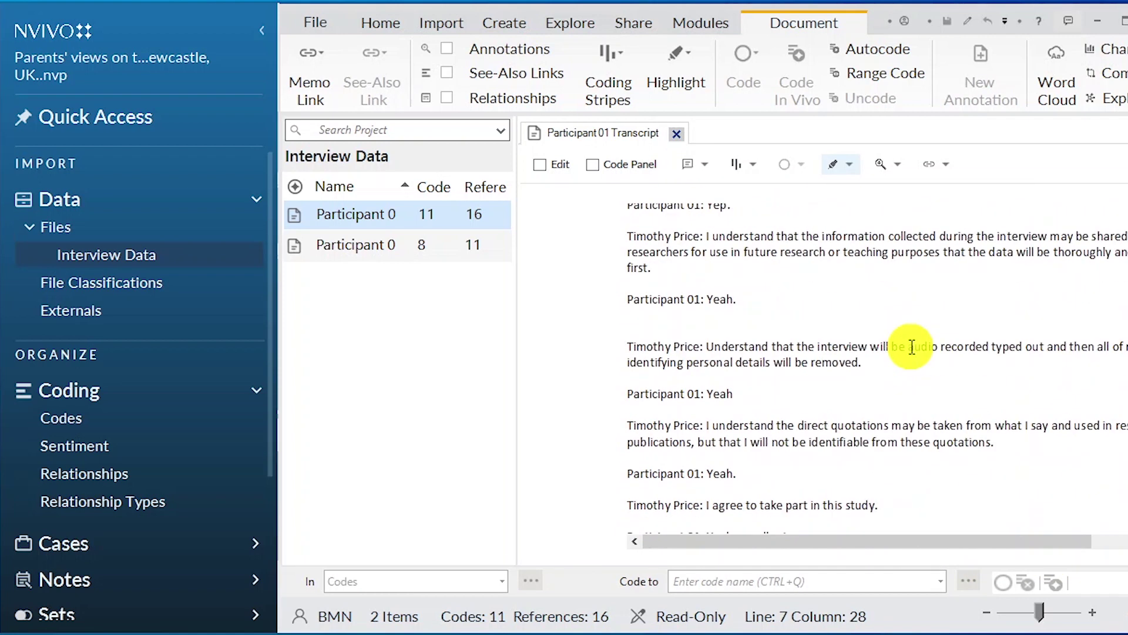
pyautogui.scroll(-10, 913, 353)
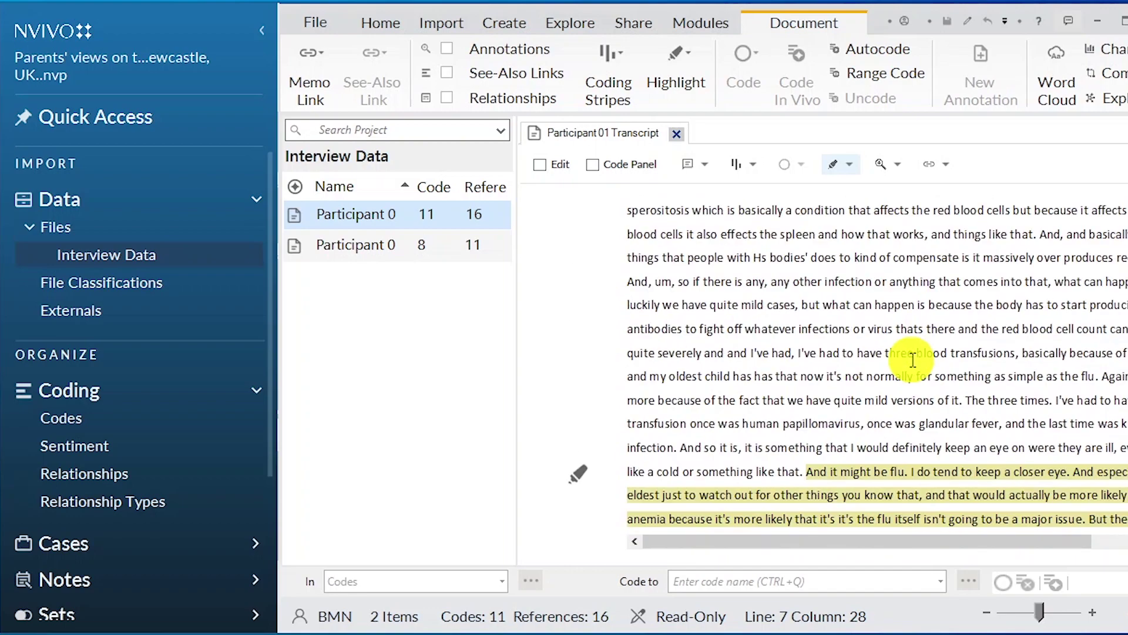
pyautogui.scroll(8, 911, 355)
pyautogui.scroll(-5, 912, 356)
pyautogui.click(869, 428)
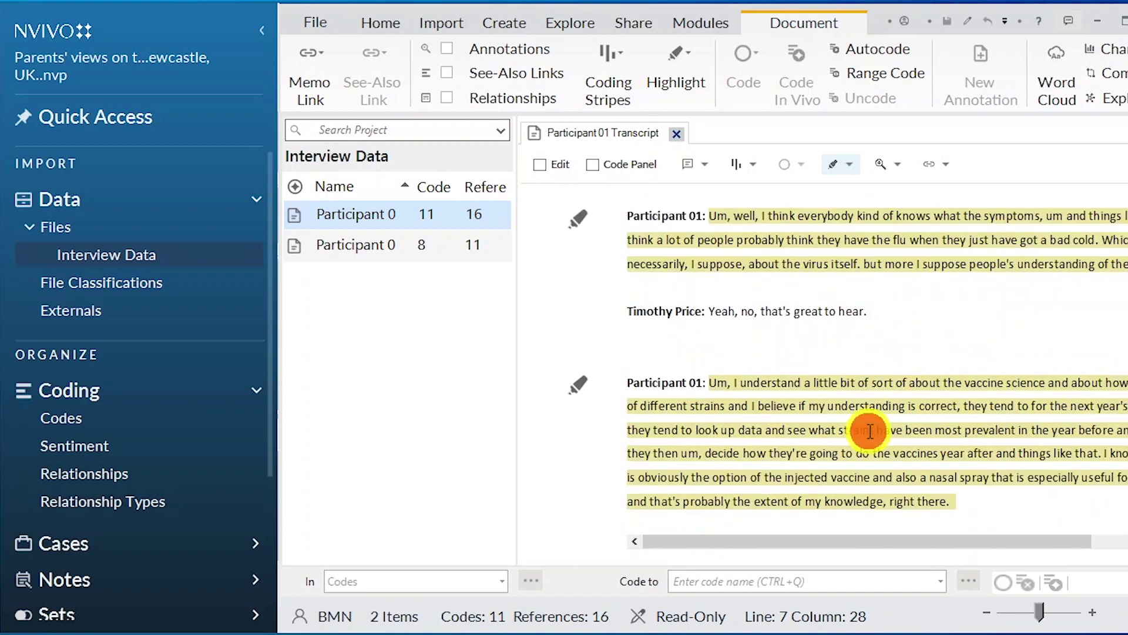
pyautogui.scroll(-8, 871, 426)
pyautogui.scroll(-15, 872, 426)
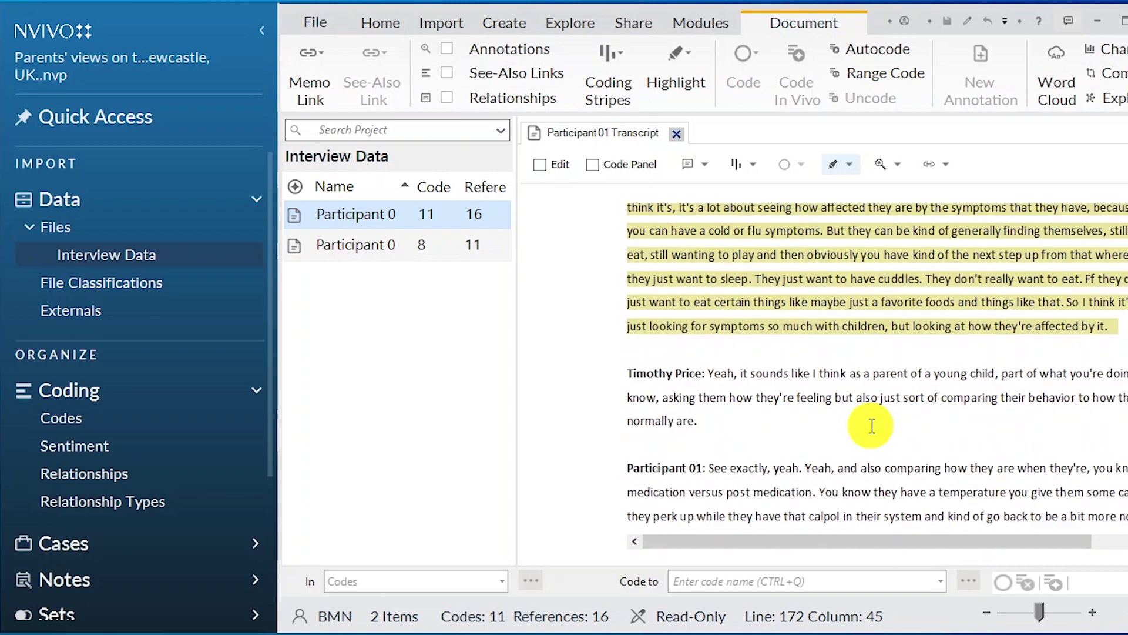
pyautogui.doubleClick(804, 347)
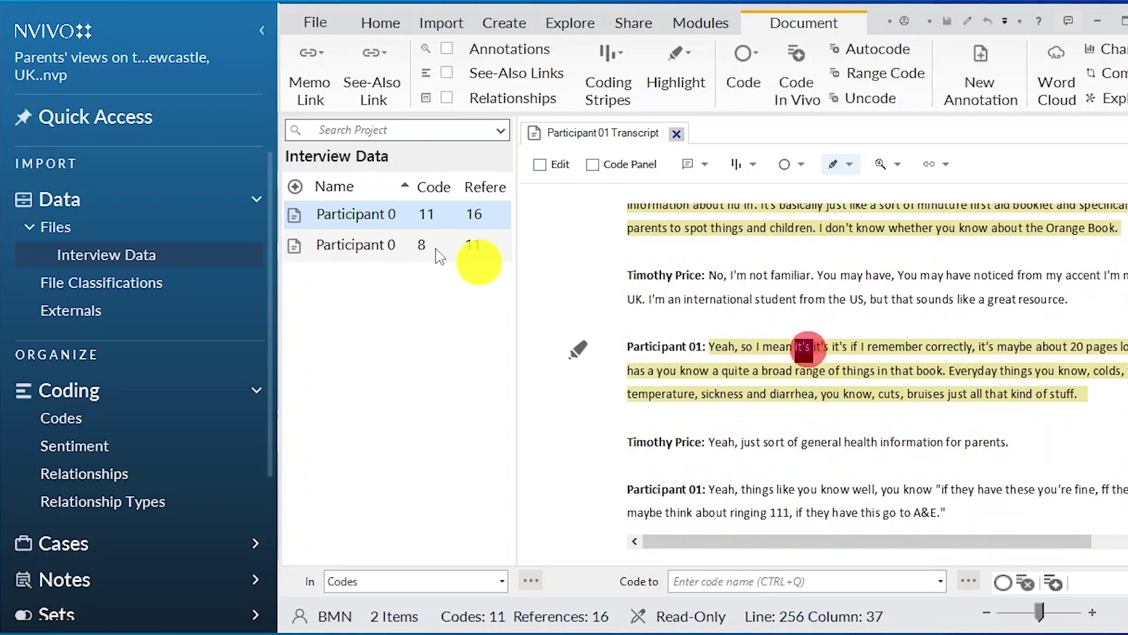
# Expand "Parents sources of information about the flu" in the codes and review the references under "Materials from health professionals" and "The internet".
pyautogui.click(81, 423)
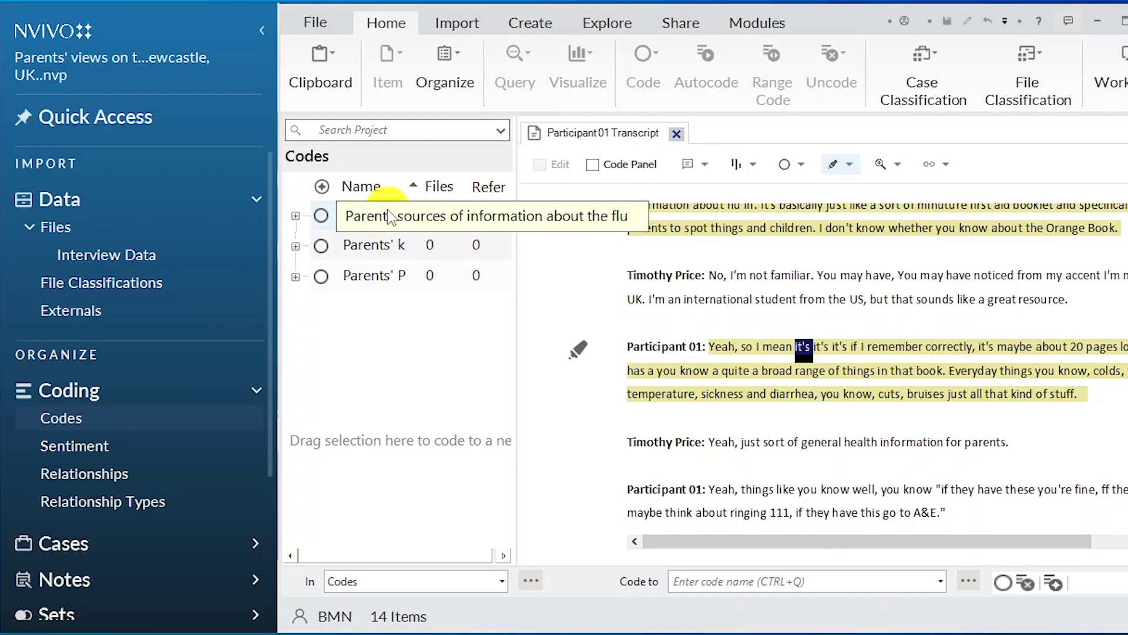
pyautogui.click(298, 216)
pyautogui.click(404, 249)
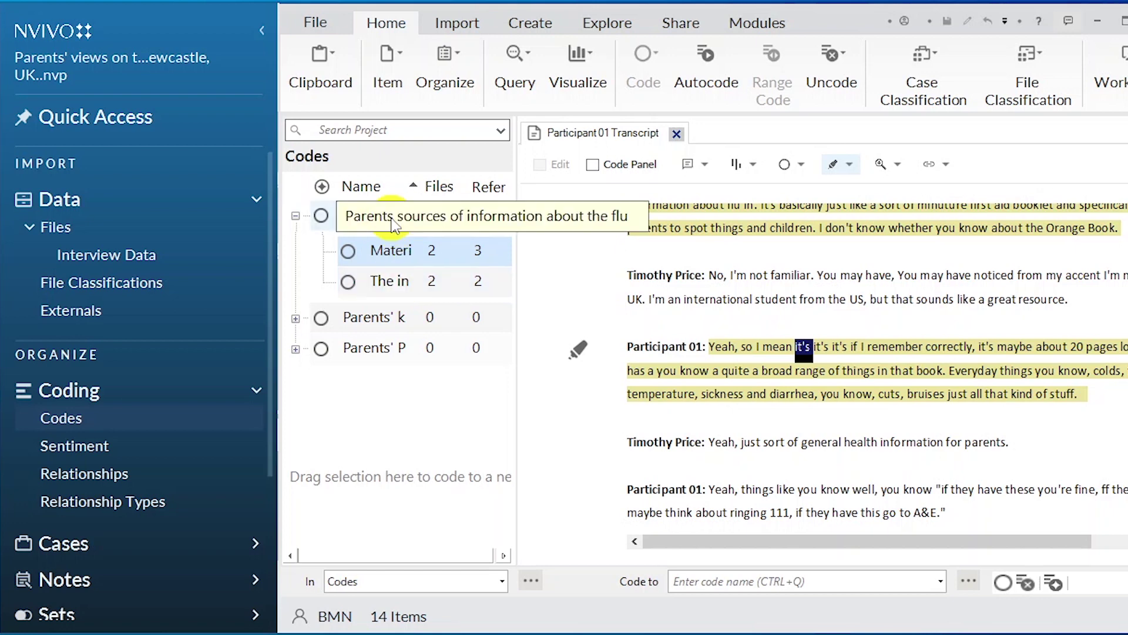
pyautogui.click(388, 253)
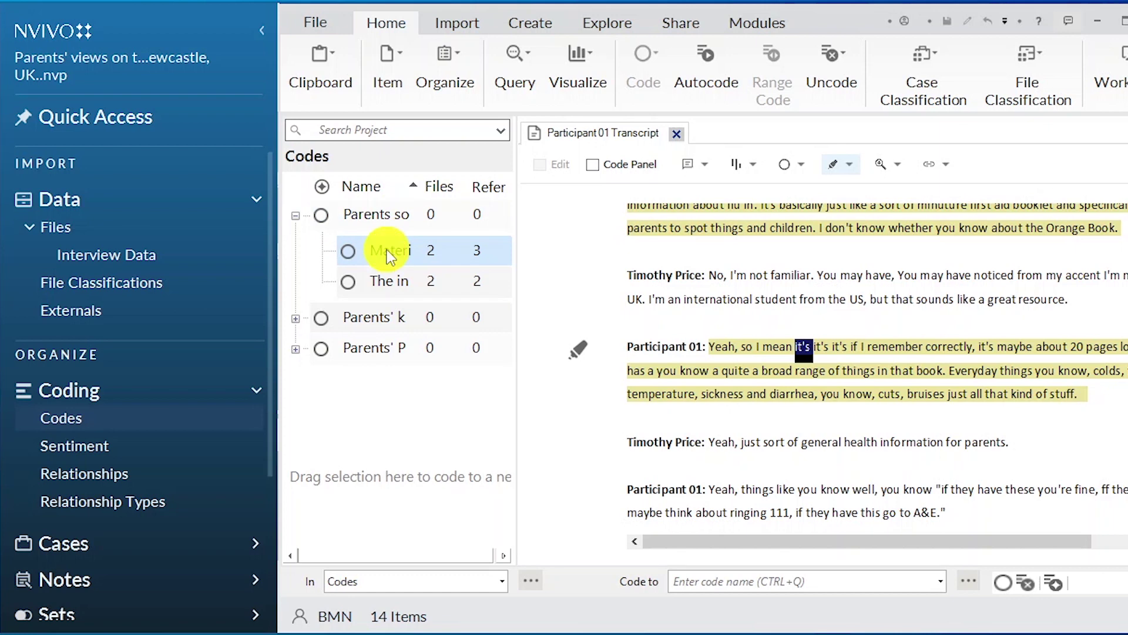
pyautogui.doubleClick(386, 249)
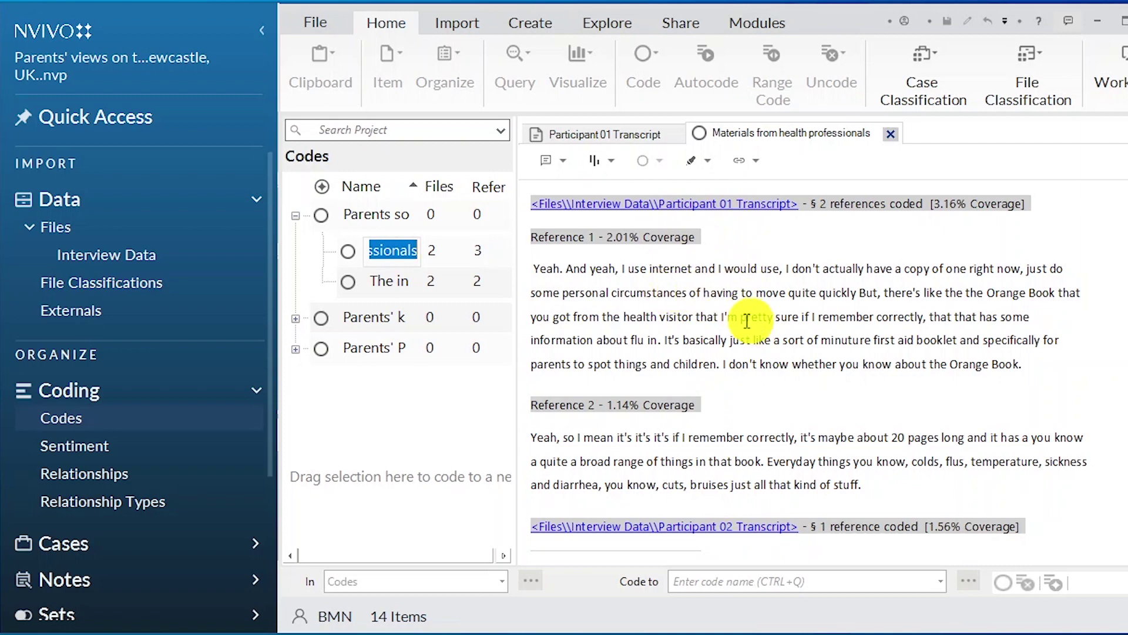
pyautogui.scroll(-4, 801, 310)
pyautogui.scroll(4, 804, 308)
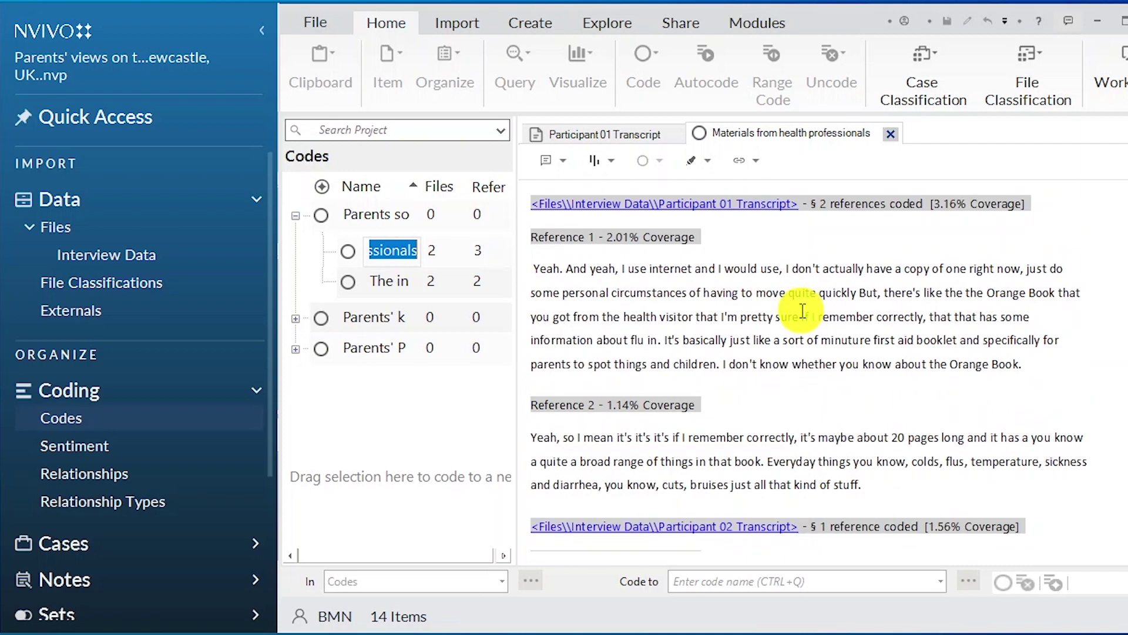
pyautogui.doubleClick(389, 281)
# Expand "Parents' knowledge and perceptions about the flu", look over its child codes and review the references under "Common flu syptoms".
pyautogui.click(295, 318)
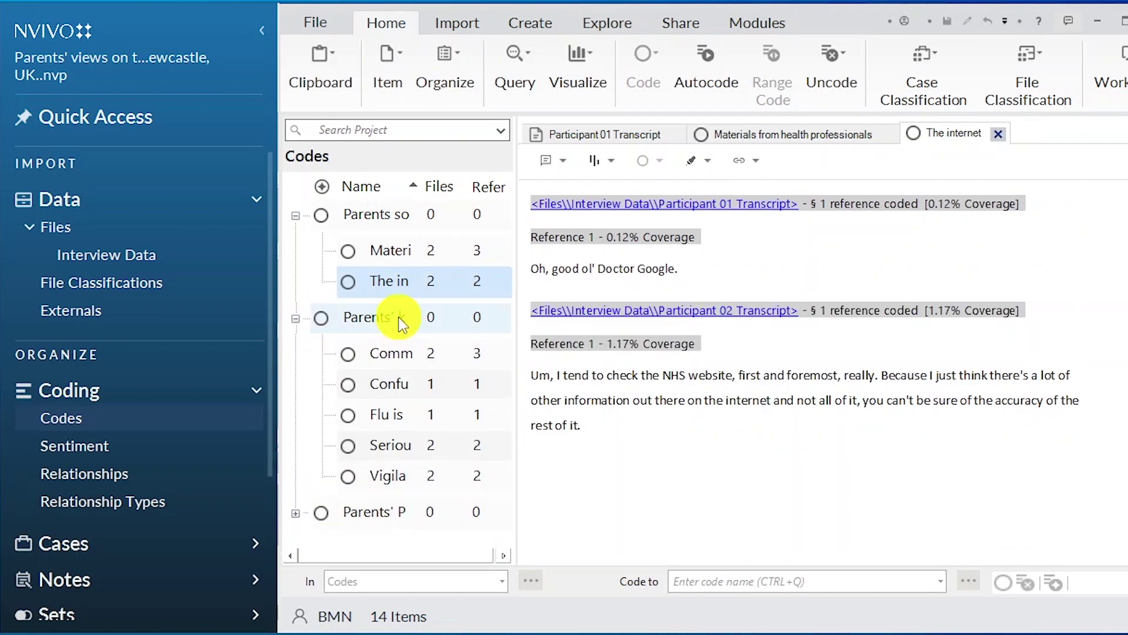
pyautogui.click(401, 355)
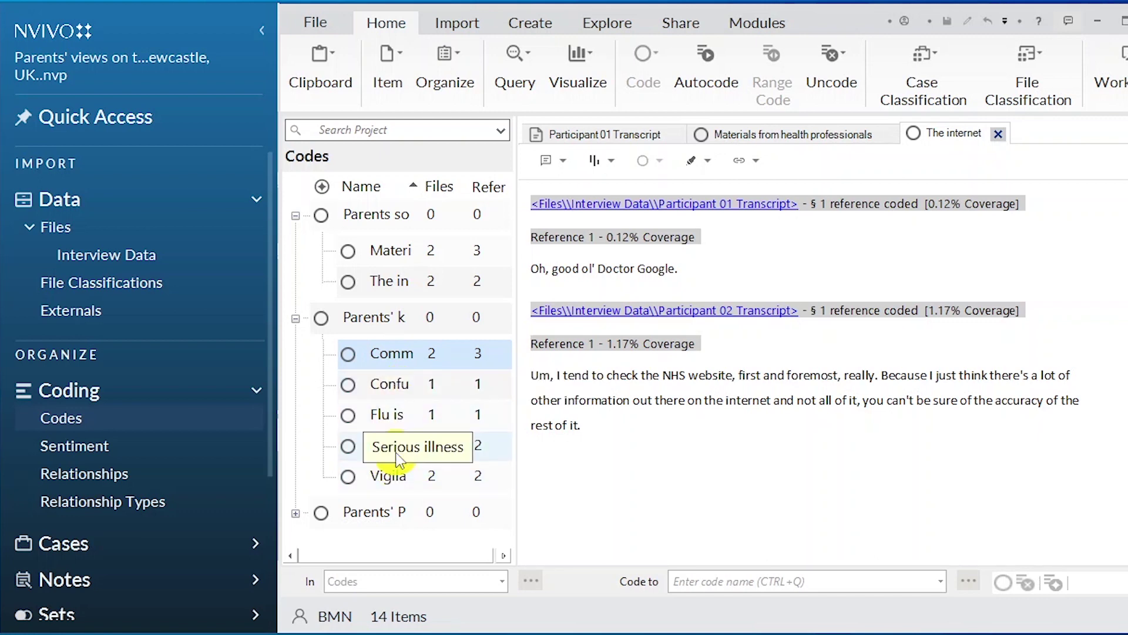
pyautogui.click(396, 489)
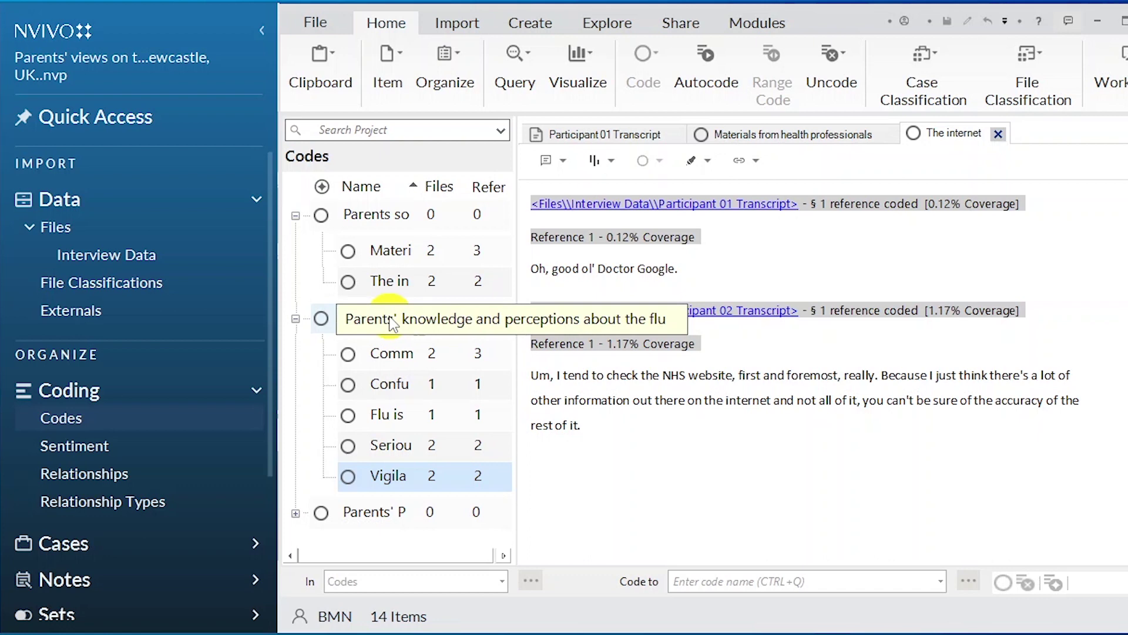
pyautogui.click(398, 360)
pyautogui.click(400, 362)
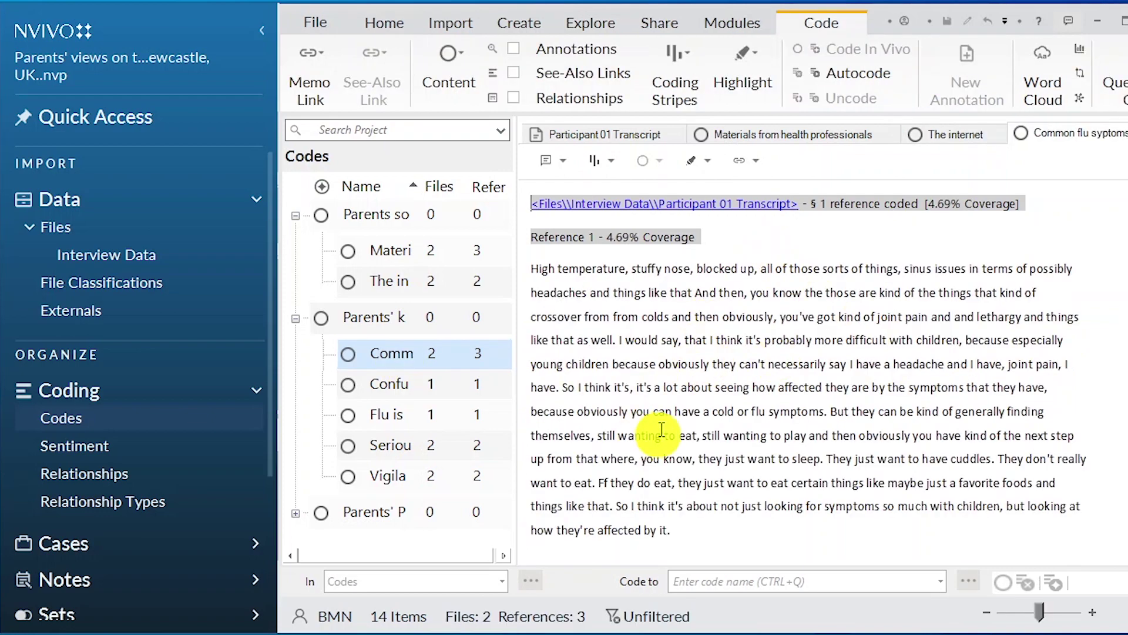
pyautogui.scroll(-8, 652, 353)
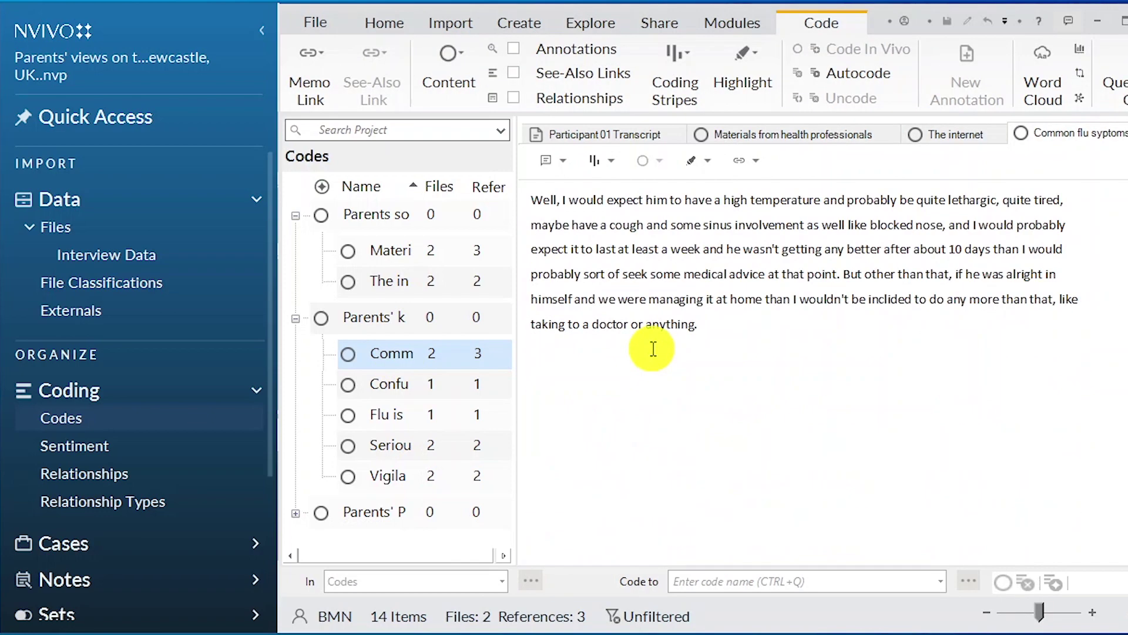
# Switch back to Participant 01 Transcript and look through its highlighted coded passages.
pyautogui.click(597, 129)
pyautogui.scroll(-5, 748, 381)
pyautogui.scroll(15, 764, 376)
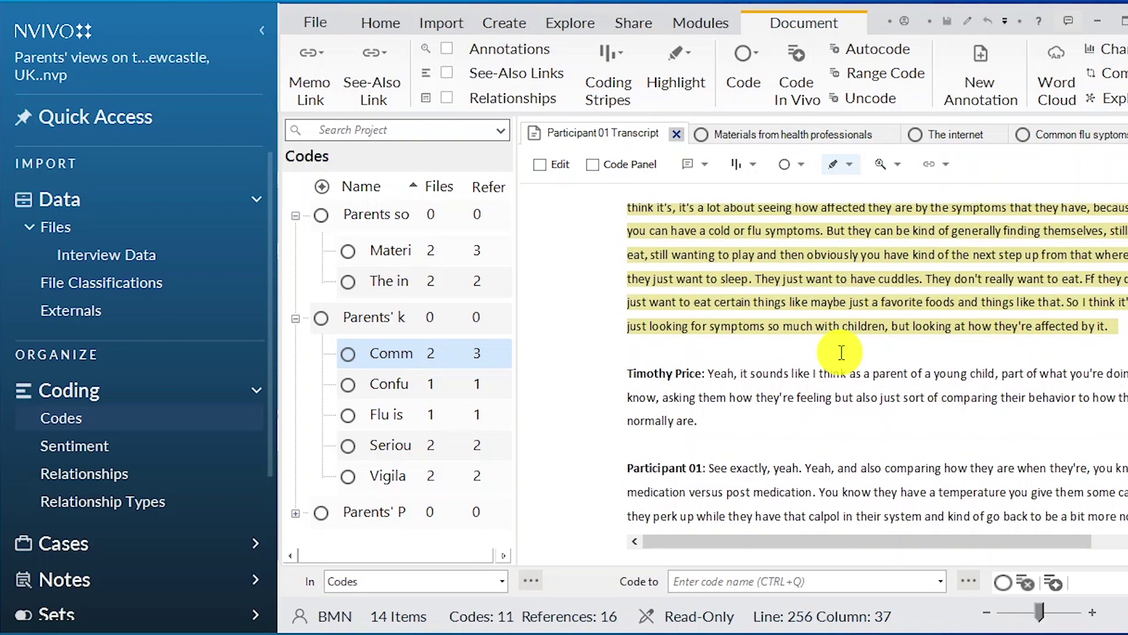
pyautogui.scroll(4, 884, 447)
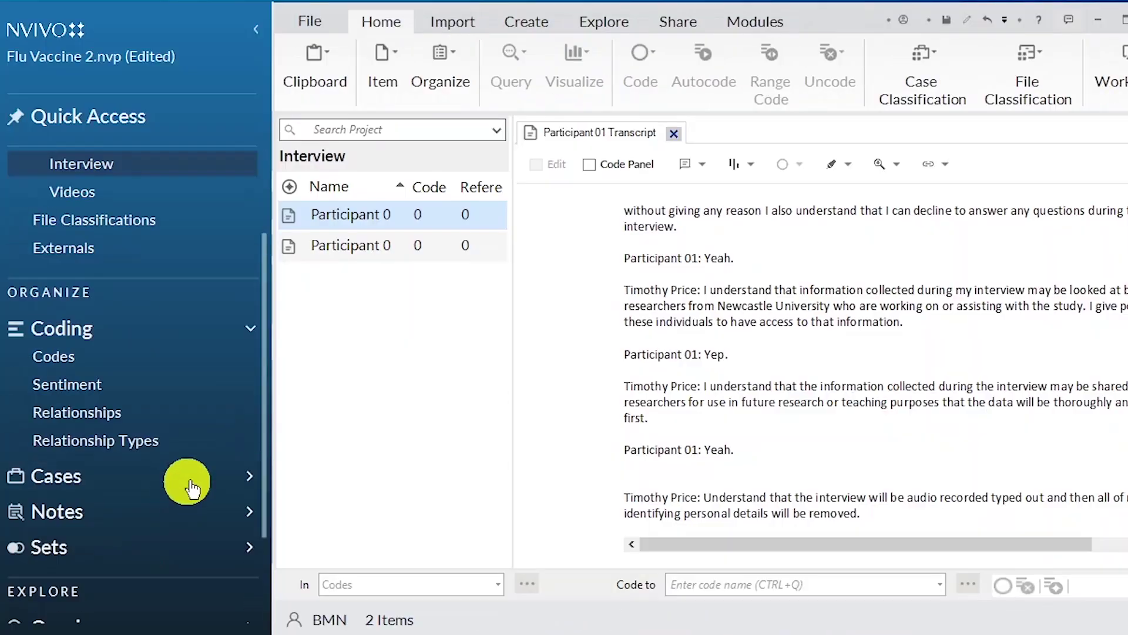
pyautogui.scroll(-2, 193, 488)
pyautogui.click(41, 426)
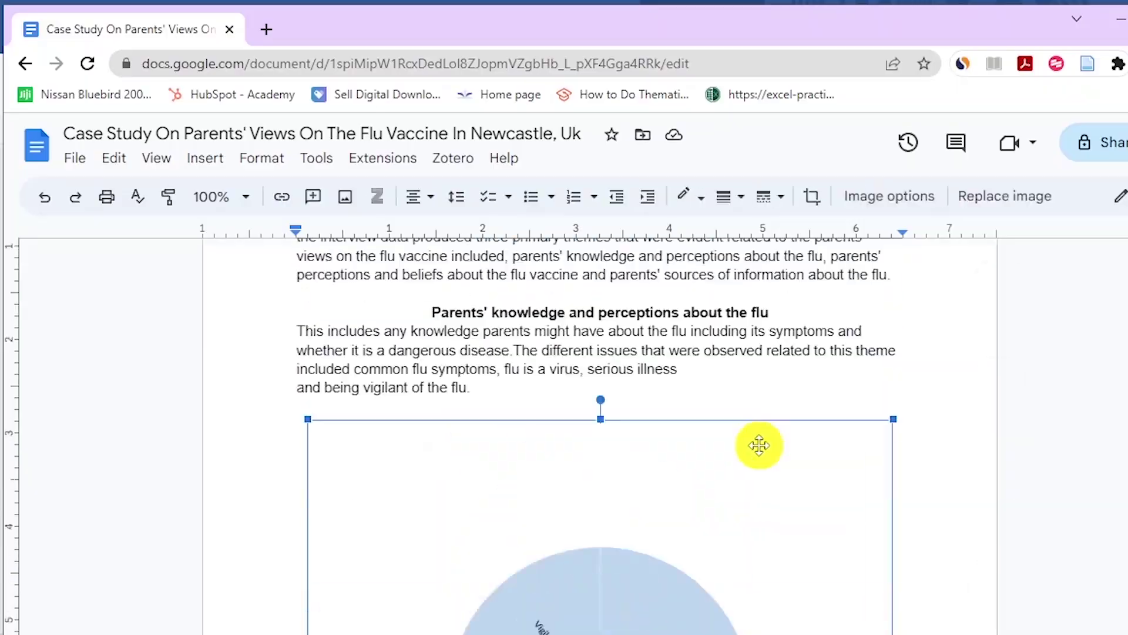
# Switch to the flu vaccine case study in Google Docs and look through its theme write-up, charts and code book table.
pyautogui.scroll(-10, 756, 444)
pyautogui.scroll(2, 756, 423)
pyautogui.tripleClick(689, 434)
pyautogui.scroll(-20, 411, 382)
pyautogui.click(647, 463)
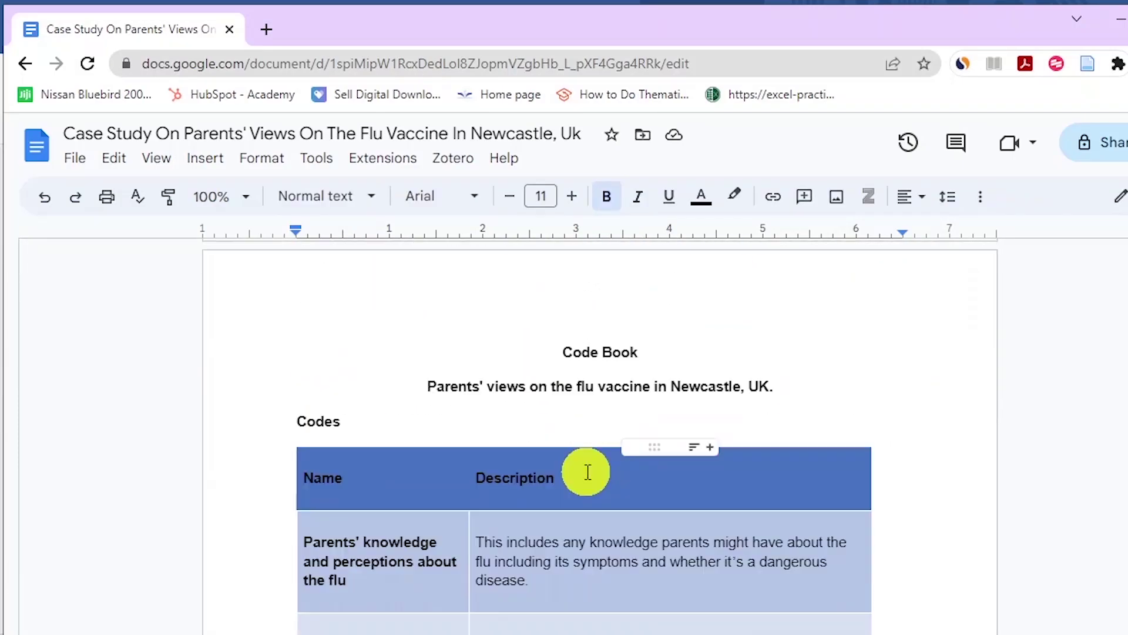
pyautogui.scroll(-1, 584, 471)
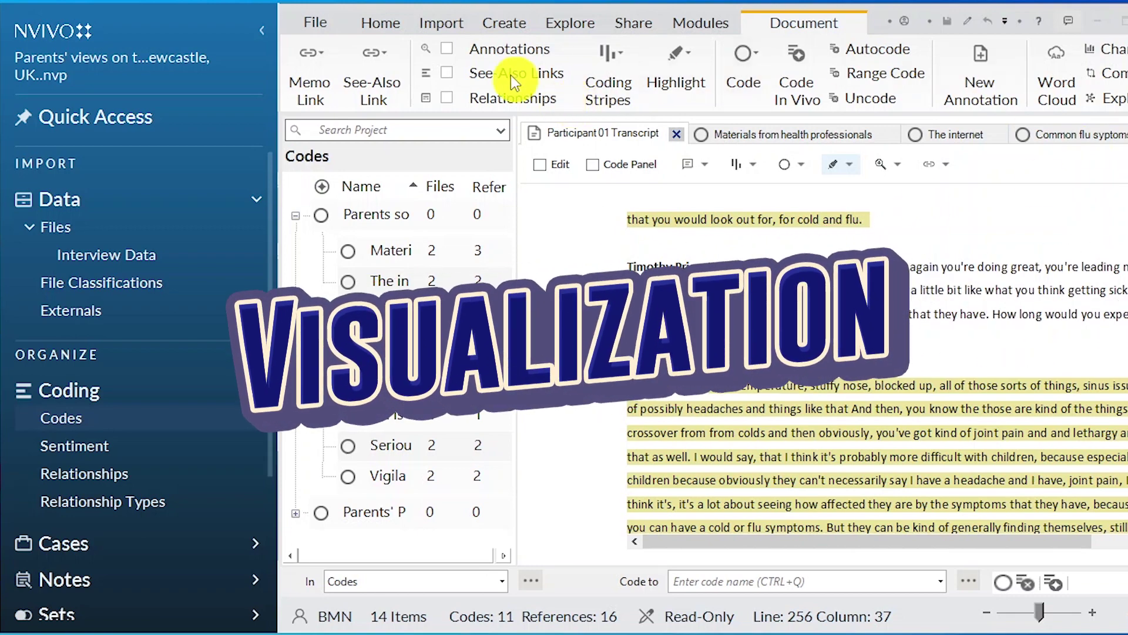
# Create a Hierarchy Chart of Codes for the "Parents sources of information about the flu" code.
pyautogui.click(555, 23)
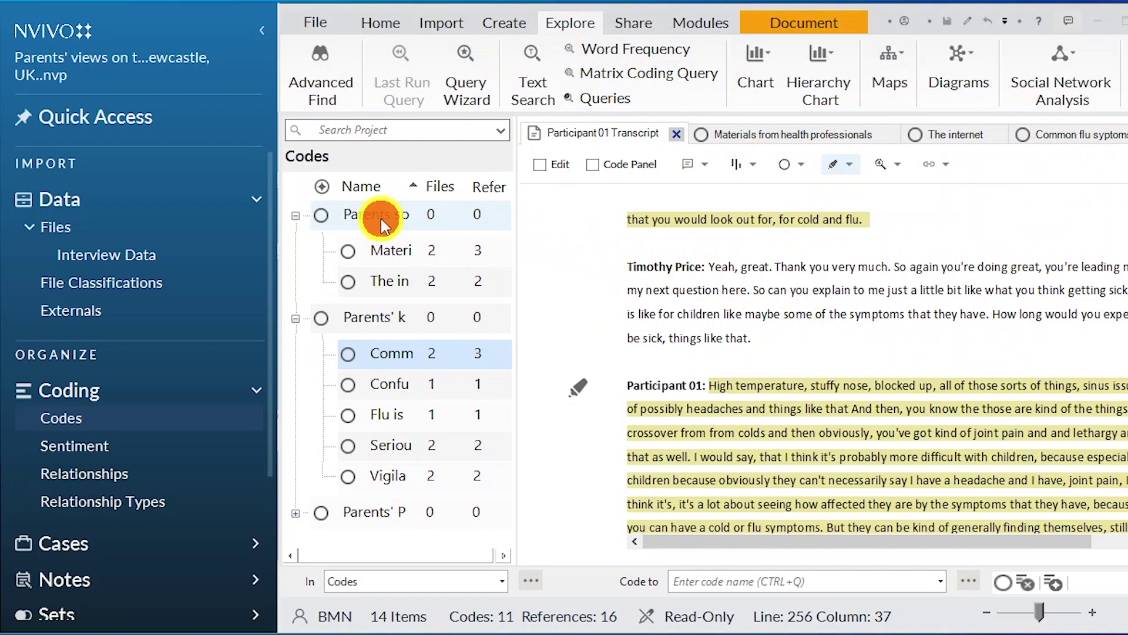
pyautogui.click(380, 215)
pyautogui.click(828, 71)
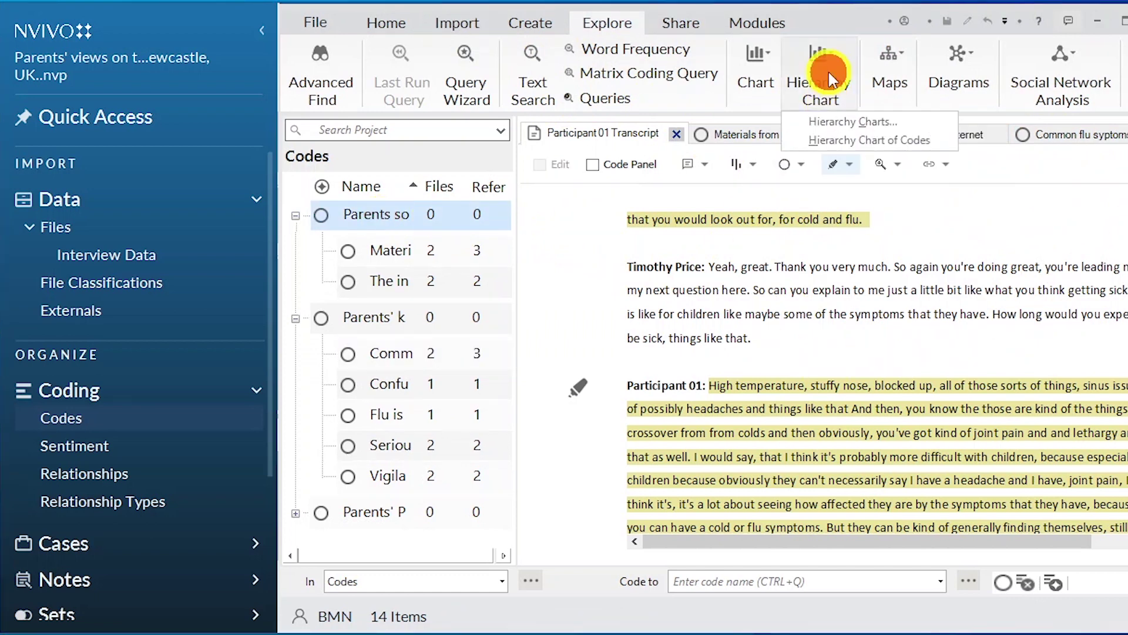
pyautogui.click(607, 22)
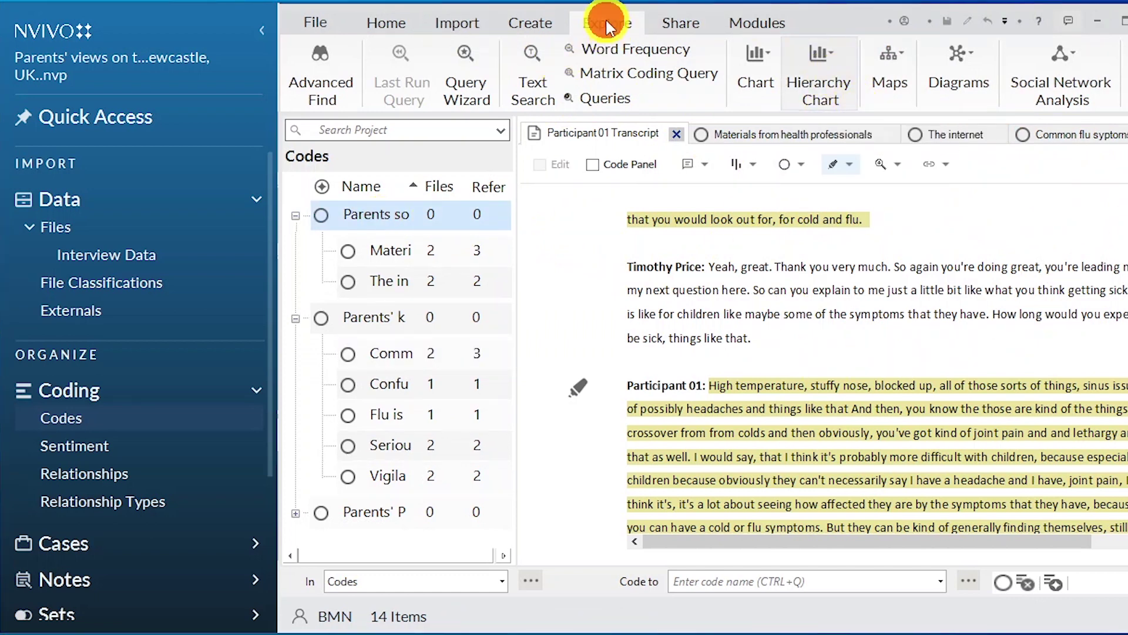
pyautogui.click(830, 93)
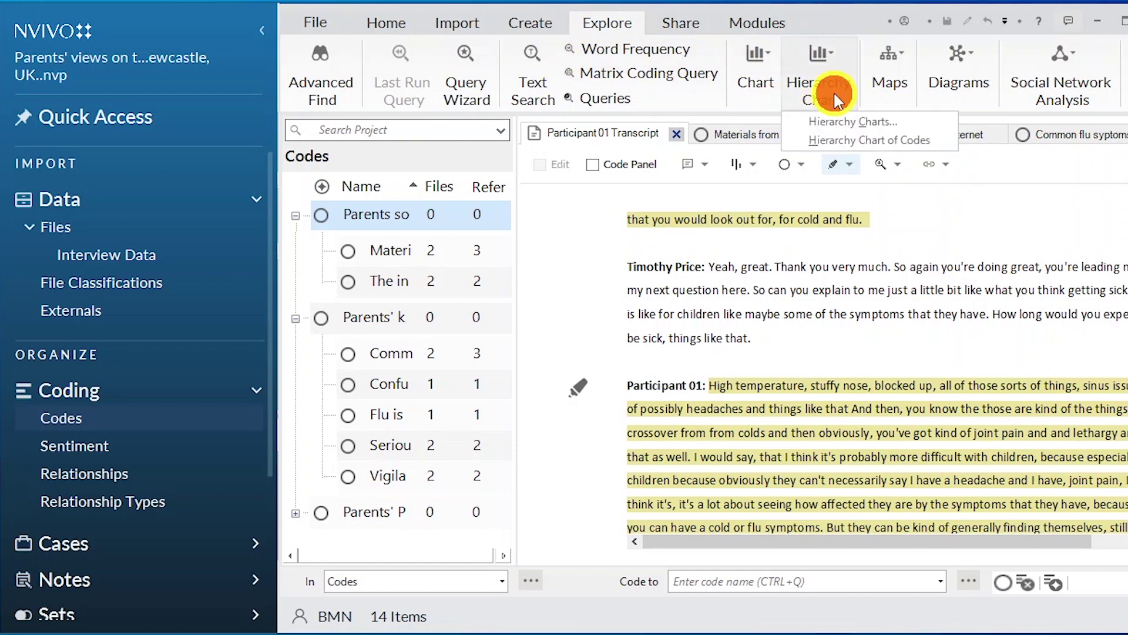
pyautogui.click(864, 136)
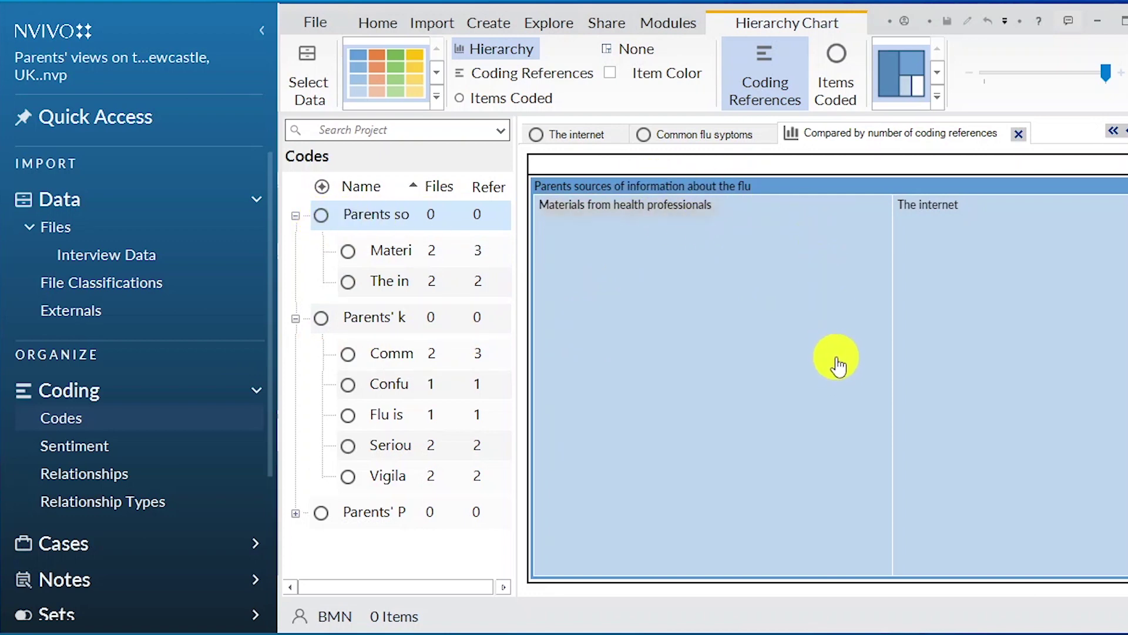
# Change the sources of information hierarchy chart to a sunburst and drill down to its child codes.
pyautogui.click(936, 71)
pyautogui.click(905, 72)
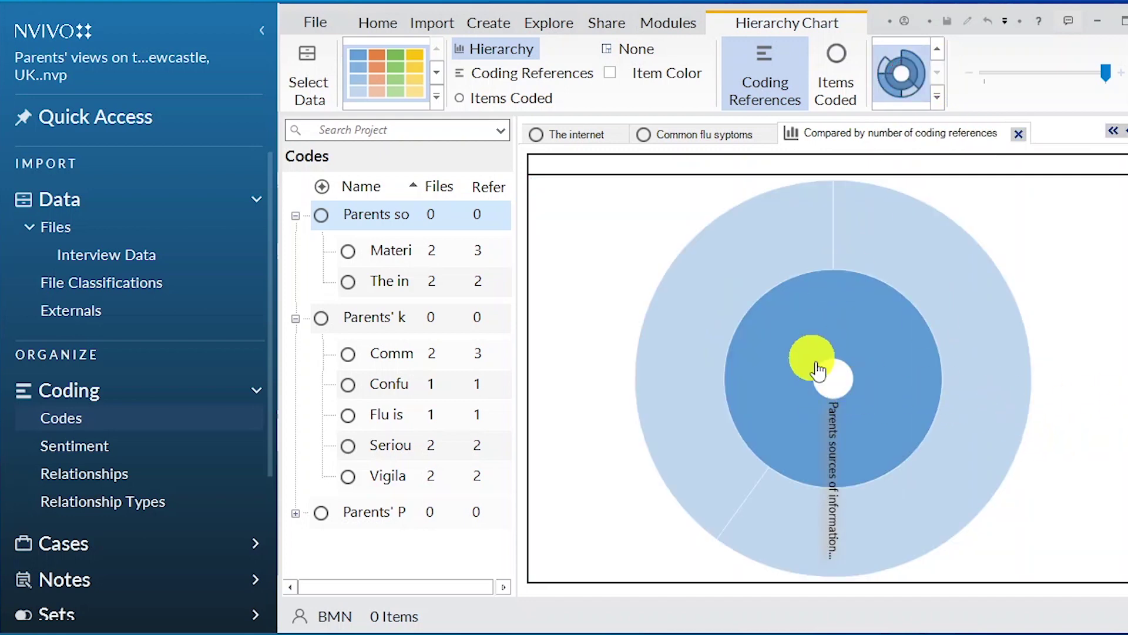
pyautogui.doubleClick(835, 375)
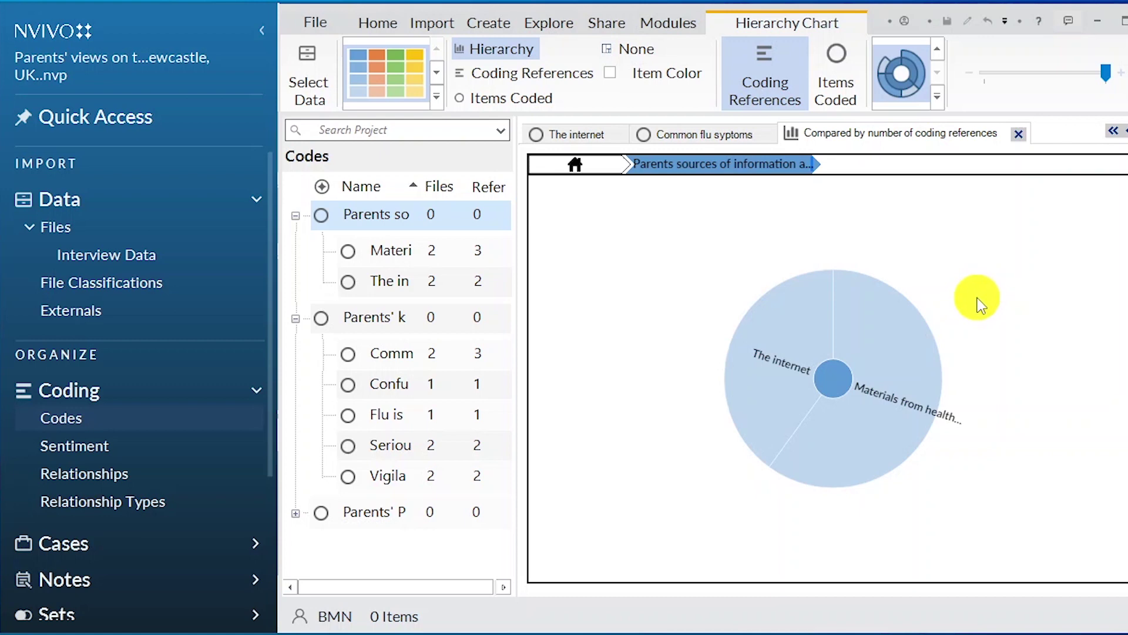
# Export the sources of information sunburst as a PNG file named "Compared by number of coding references 2".
pyautogui.moveTo(934, 411)
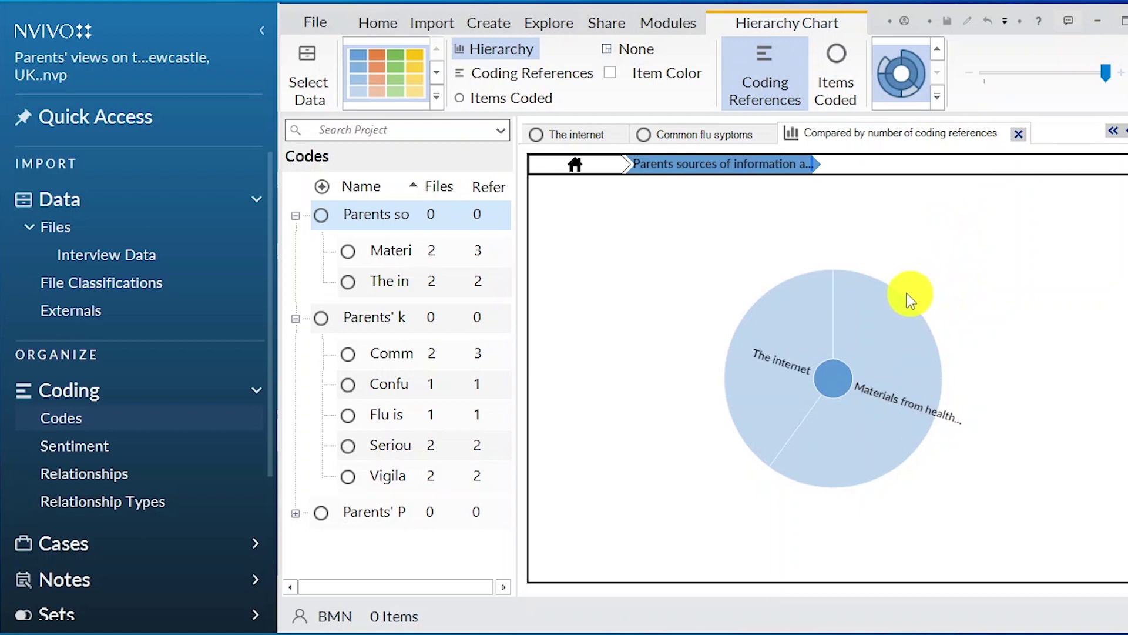
pyautogui.rightClick(855, 268)
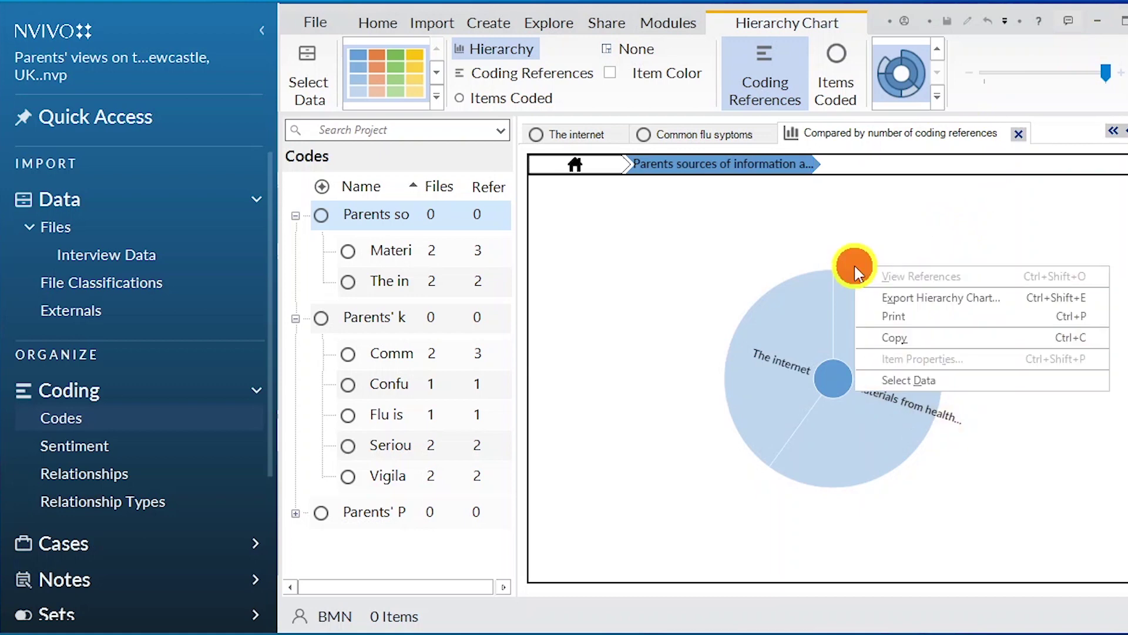
pyautogui.click(921, 289)
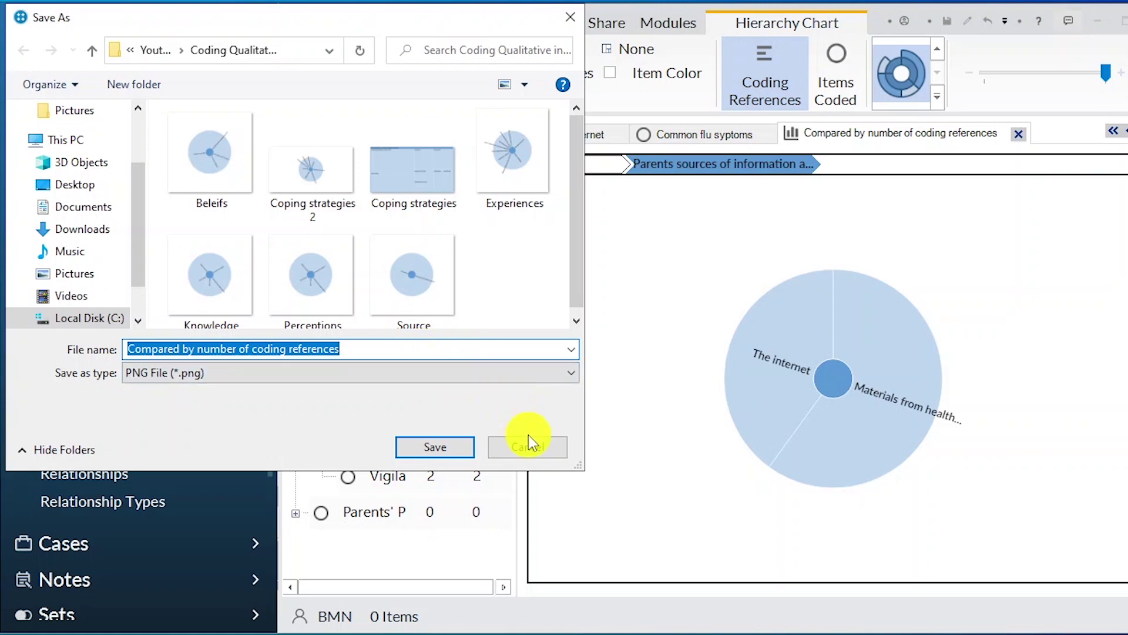
pyautogui.click(372, 350)
pyautogui.write('2')
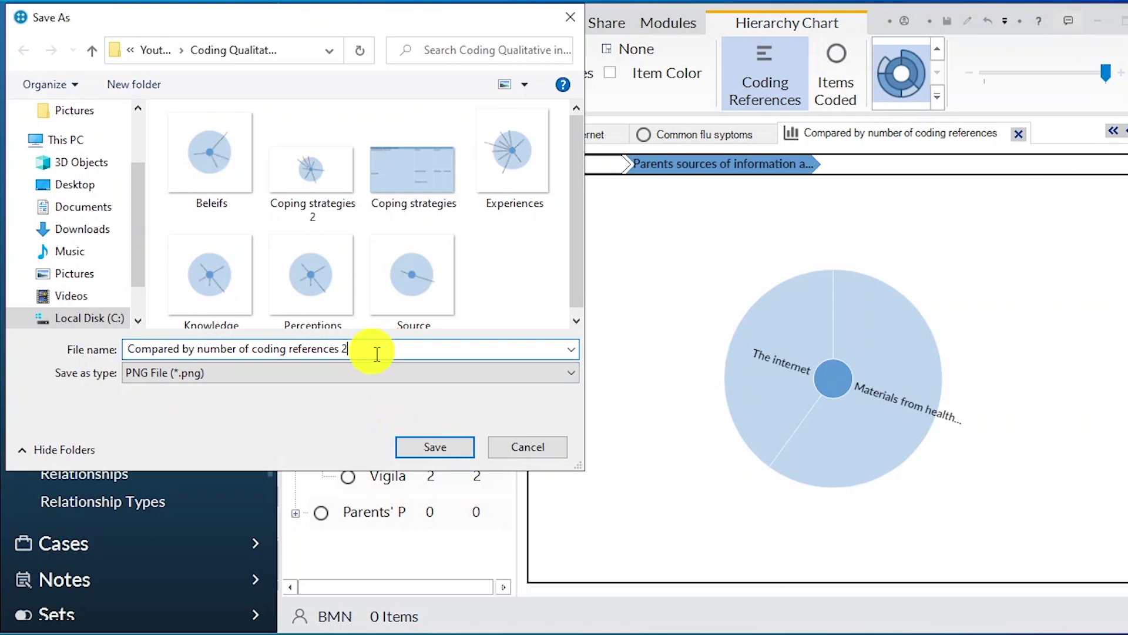
pyautogui.click(422, 445)
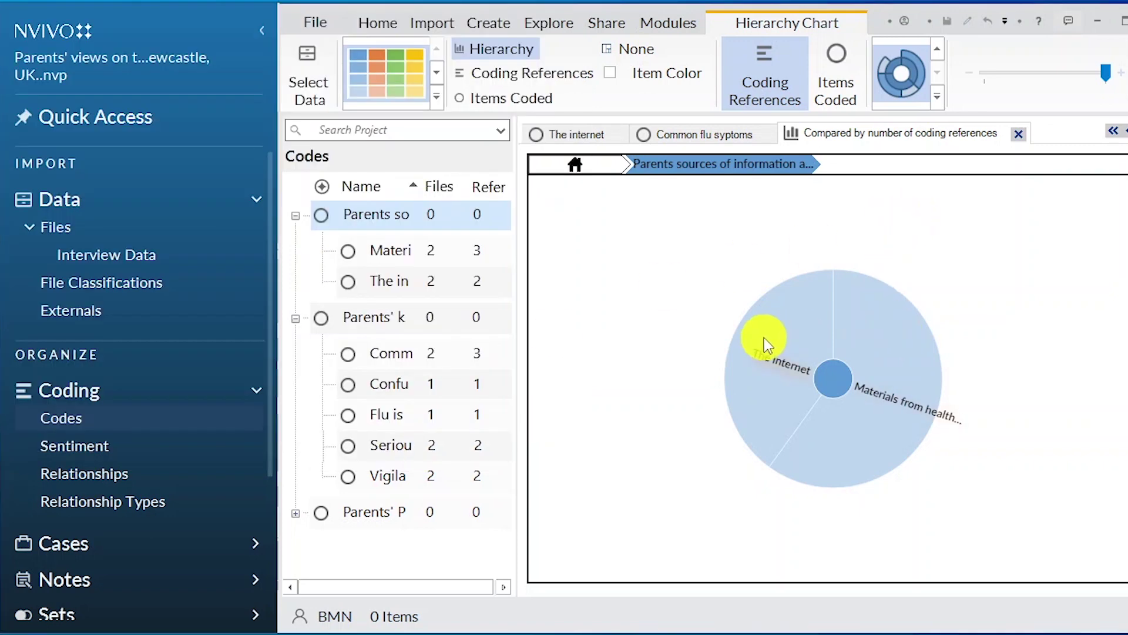
# Create a sunburst Hierarchy Chart of Codes for "Parents' knowledge and perceptions about the flu" and drill down to its child codes.
pyautogui.click(345, 319)
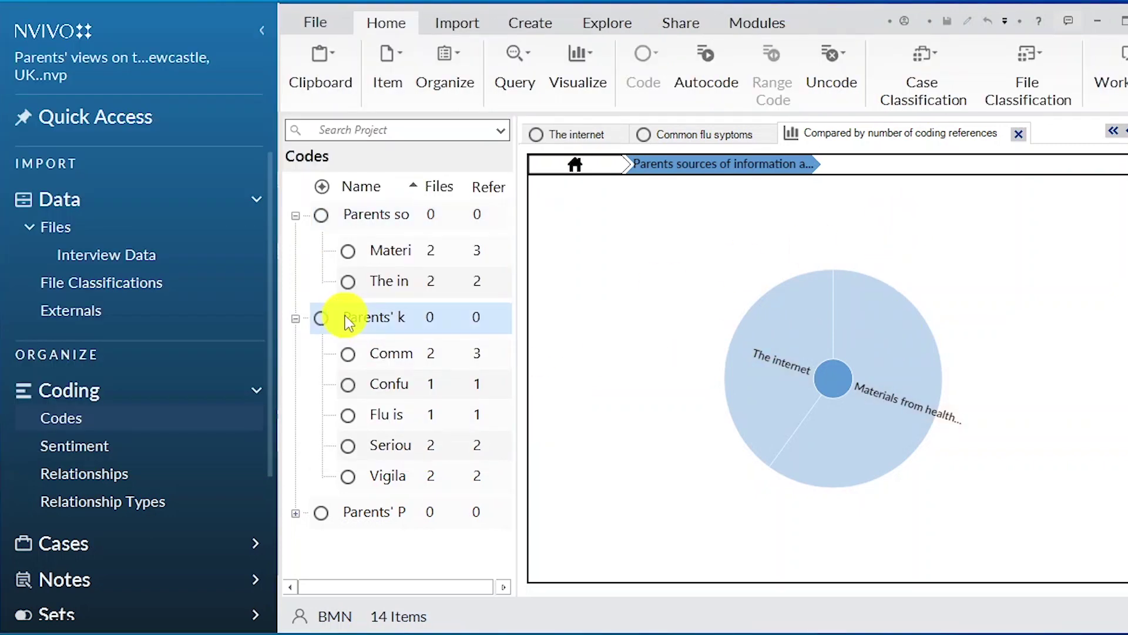
pyautogui.click(614, 25)
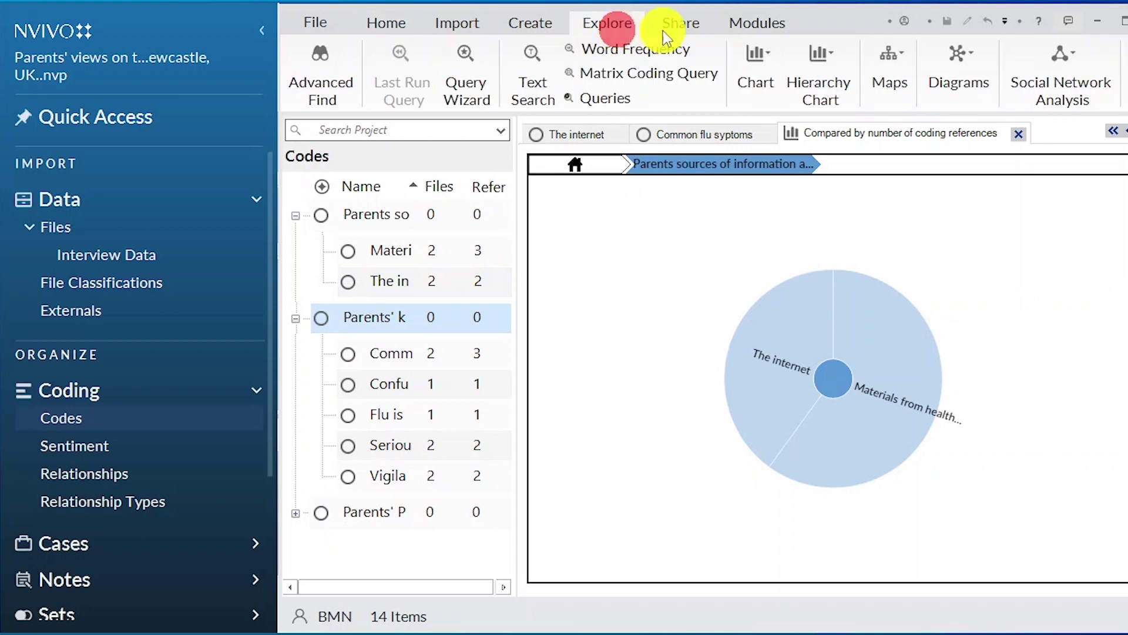
pyautogui.click(830, 86)
pyautogui.click(858, 129)
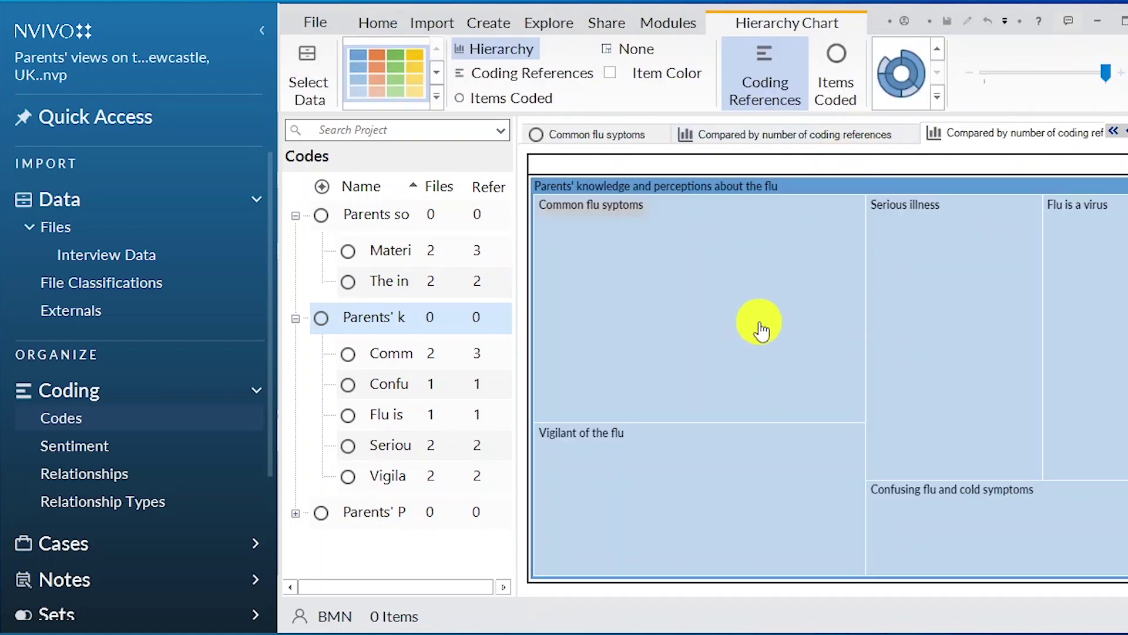
pyautogui.click(898, 69)
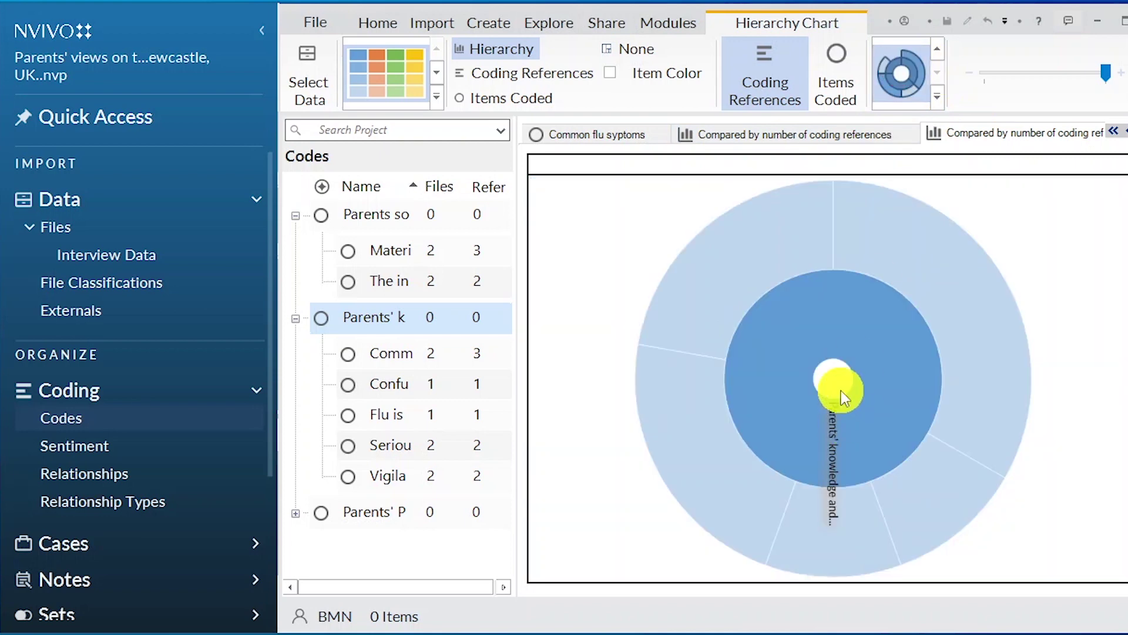
pyautogui.click(775, 367)
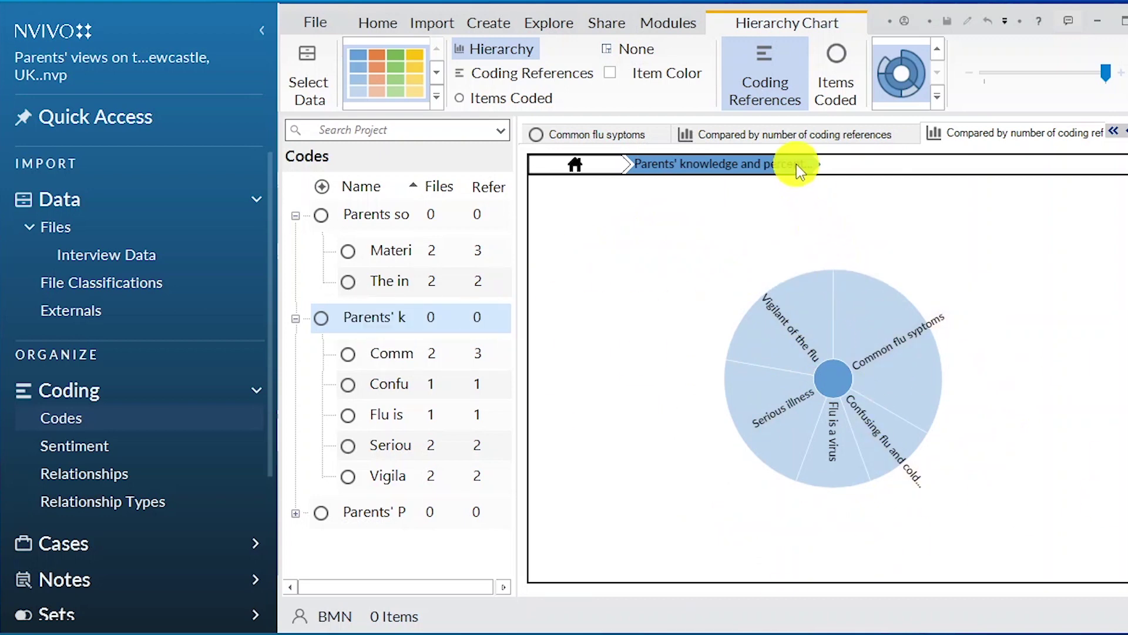
# Export the knowledge and perceptions sunburst as a PNG file named "Compared by number of coding references 3", without replacing the existing export.
pyautogui.rightClick(910, 274)
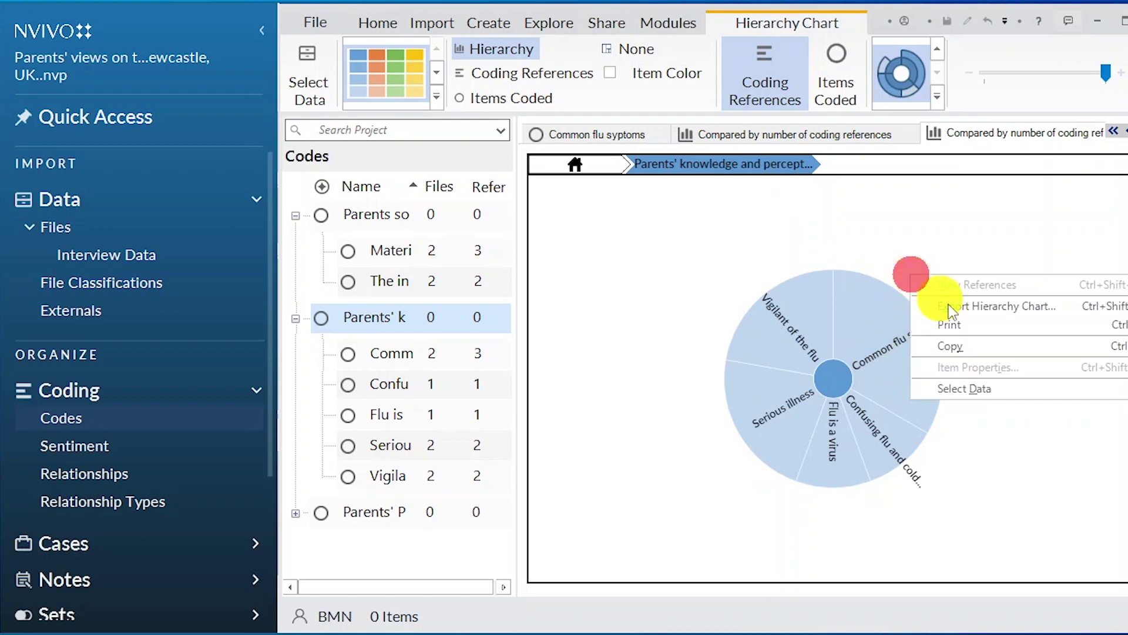
pyautogui.click(1000, 305)
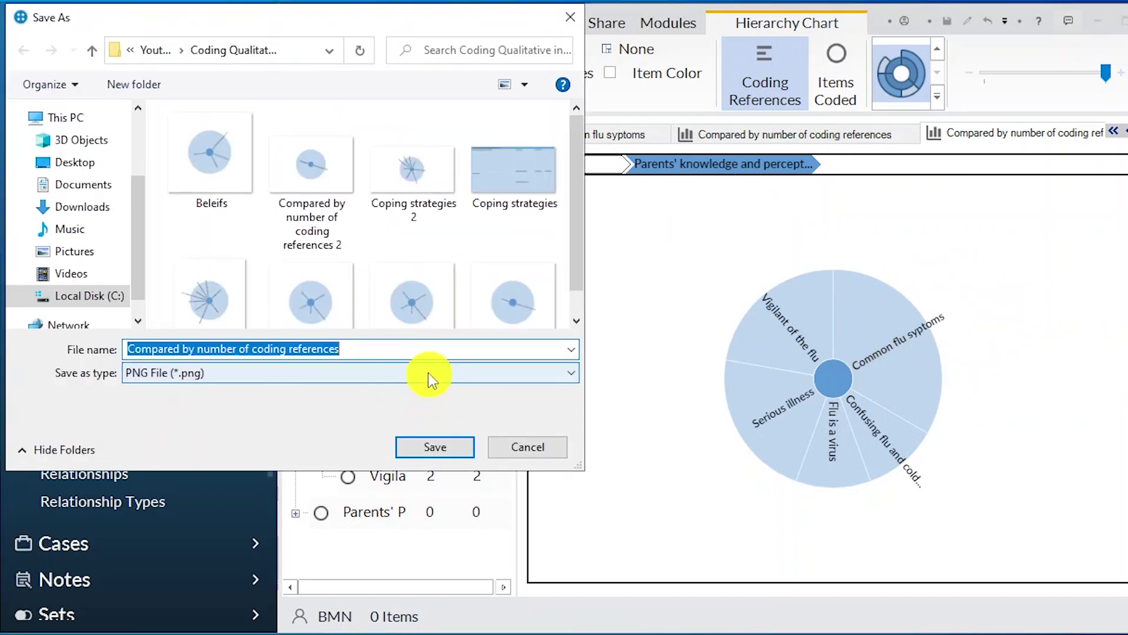
pyautogui.click(404, 348)
pyautogui.write('2')
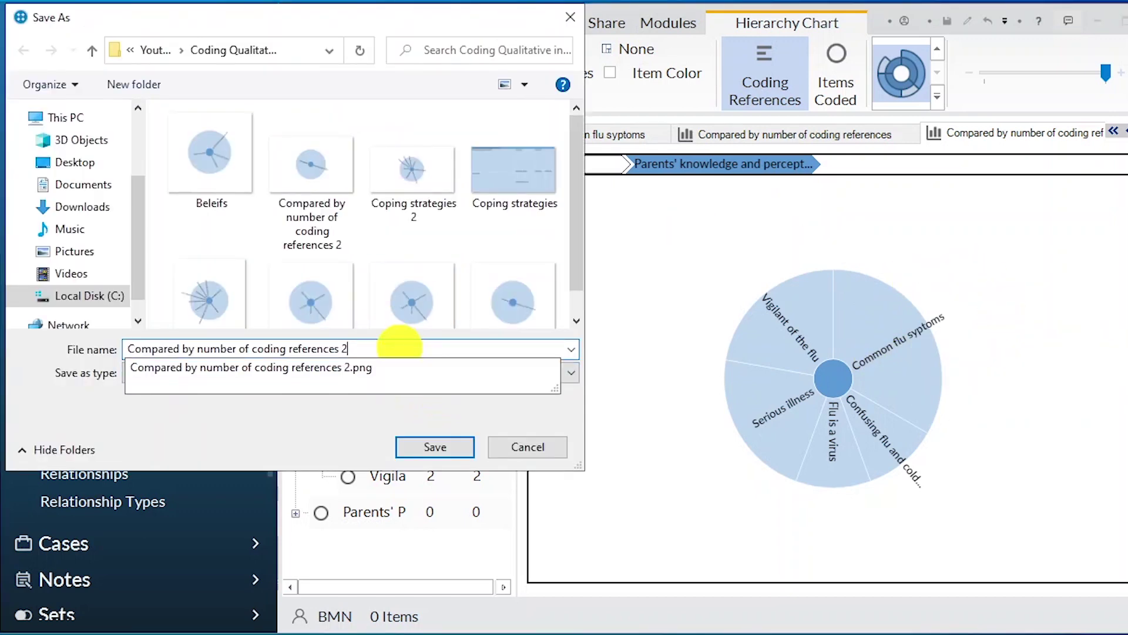
pyautogui.click(448, 456)
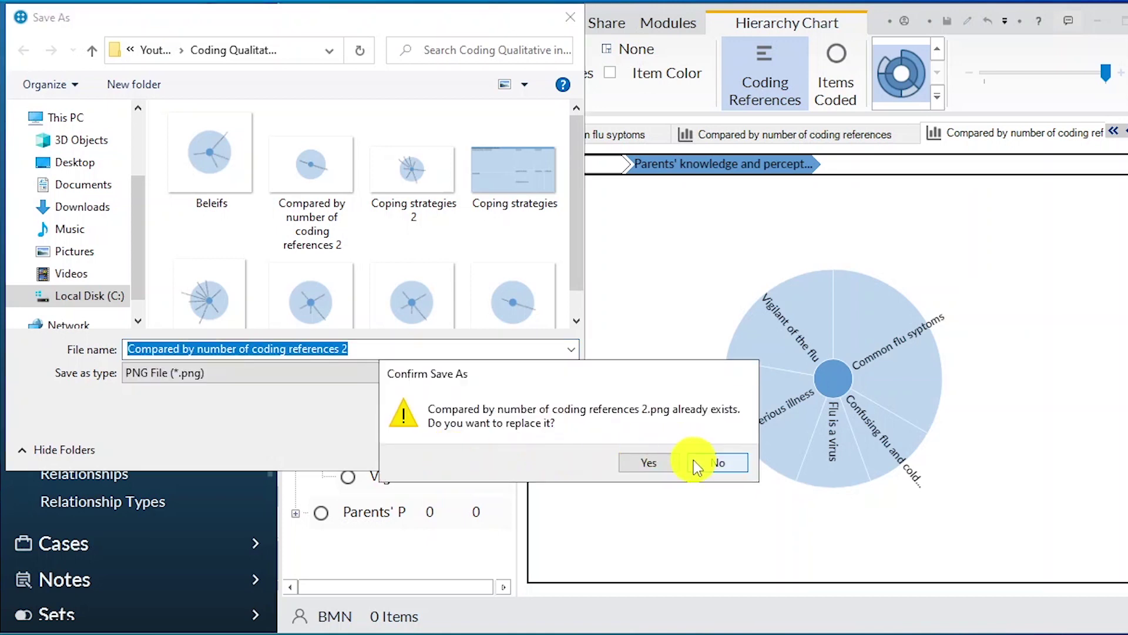
pyautogui.click(703, 460)
pyautogui.press('BackSpace')
pyautogui.write('3')
pyautogui.click(442, 450)
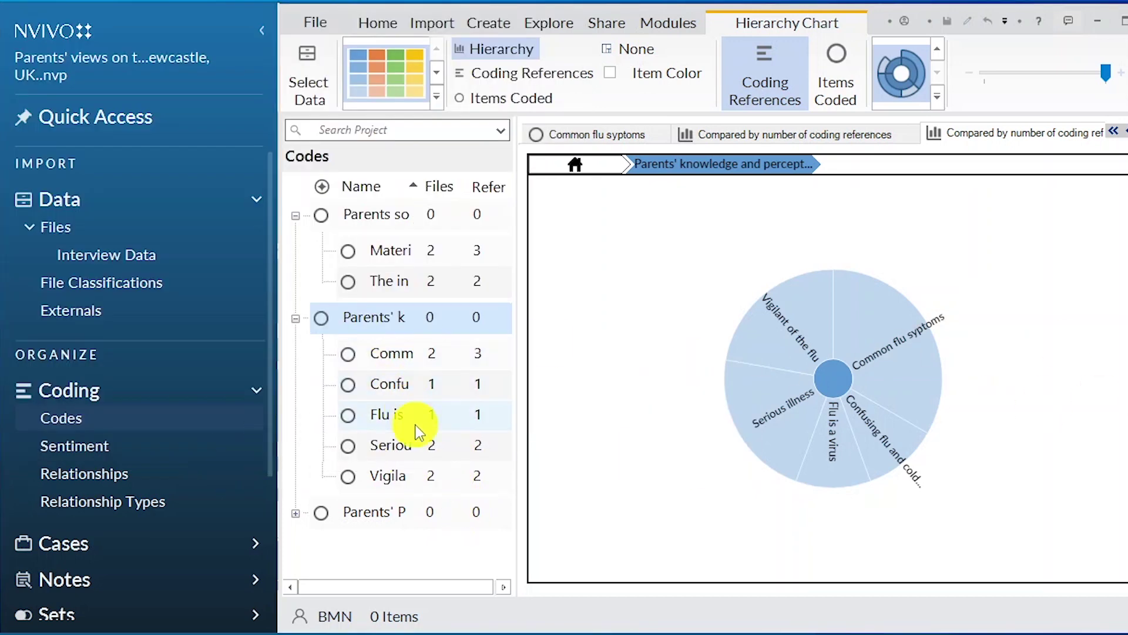
# Create a sunburst Hierarchy Chart of Codes for the "Parents' Perceptions and Beliefs" code and drill down to its child codes.
pyautogui.click(422, 509)
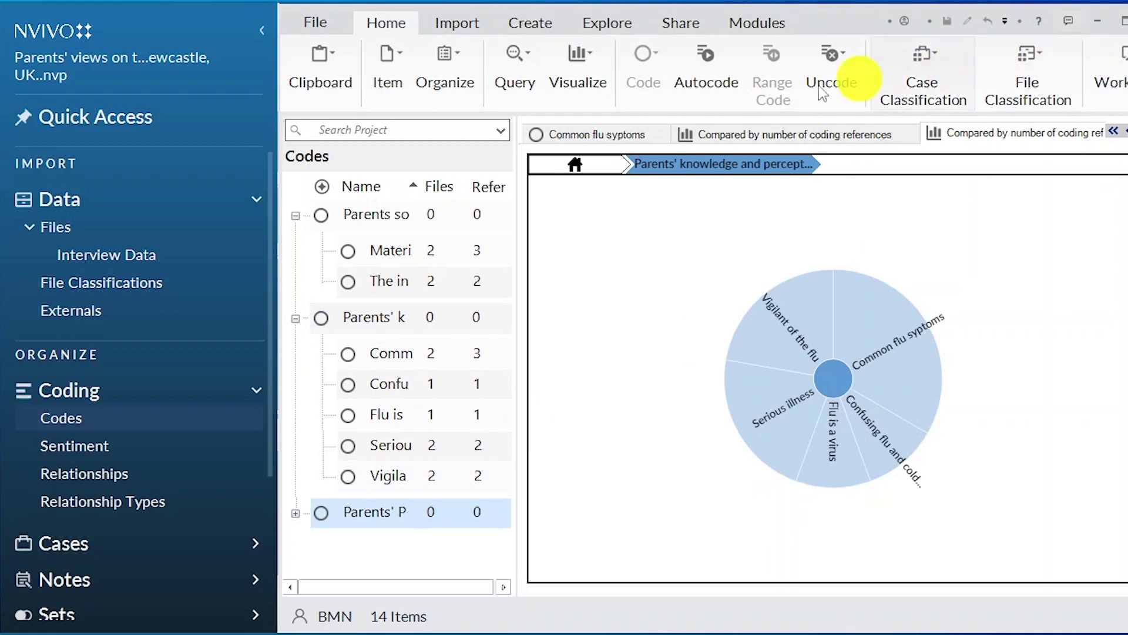
pyautogui.click(610, 18)
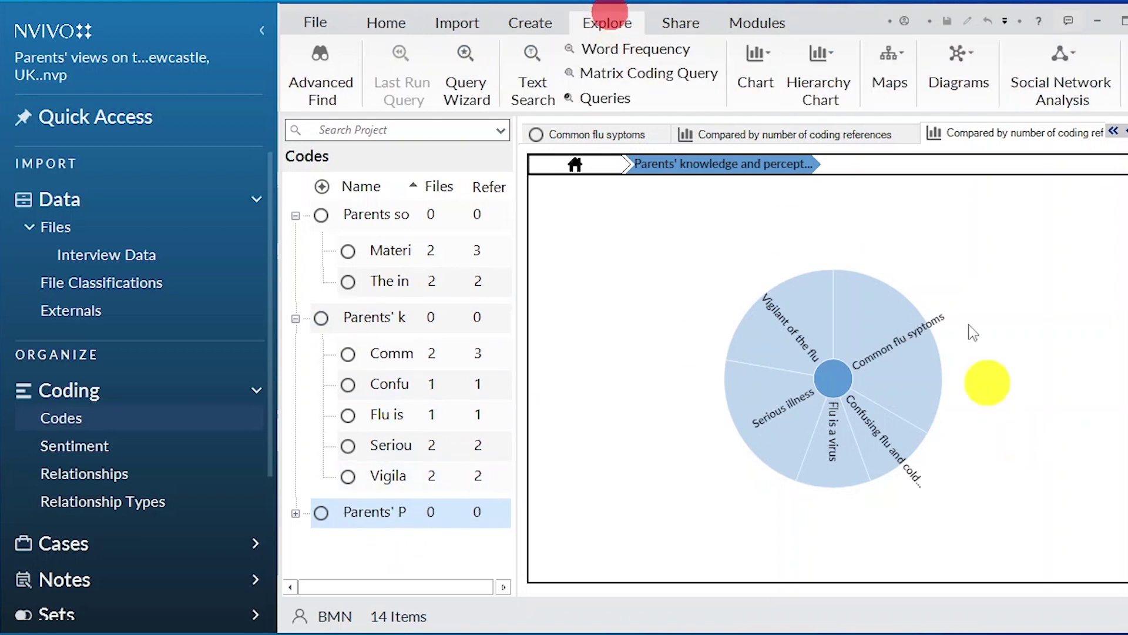
pyautogui.click(837, 91)
pyautogui.click(861, 142)
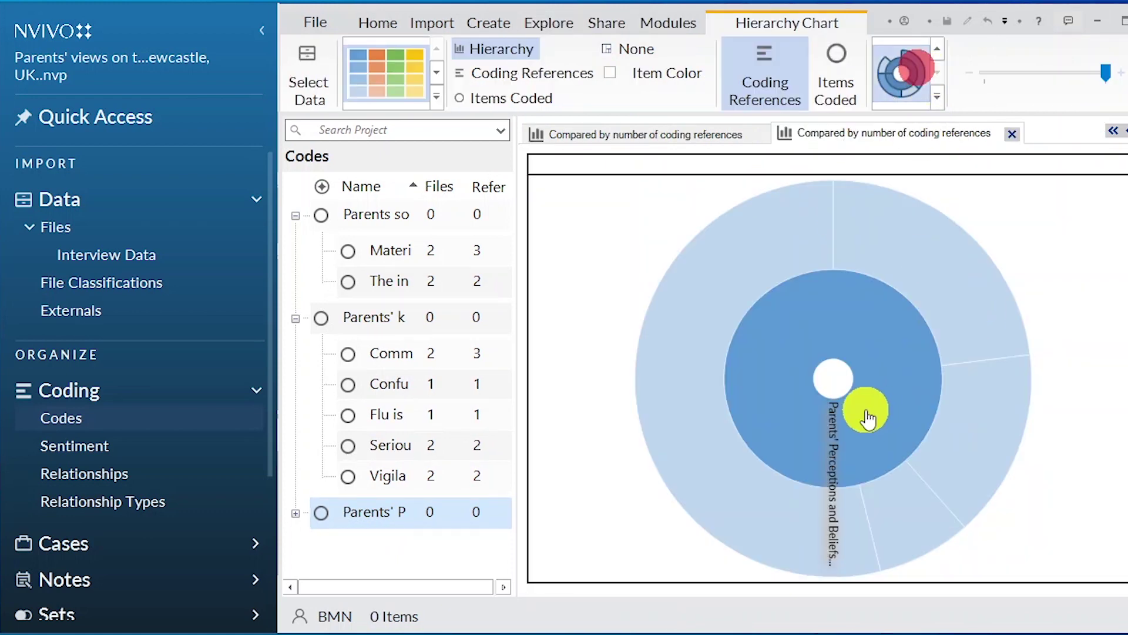
pyautogui.click(864, 410)
pyautogui.moveTo(827, 368)
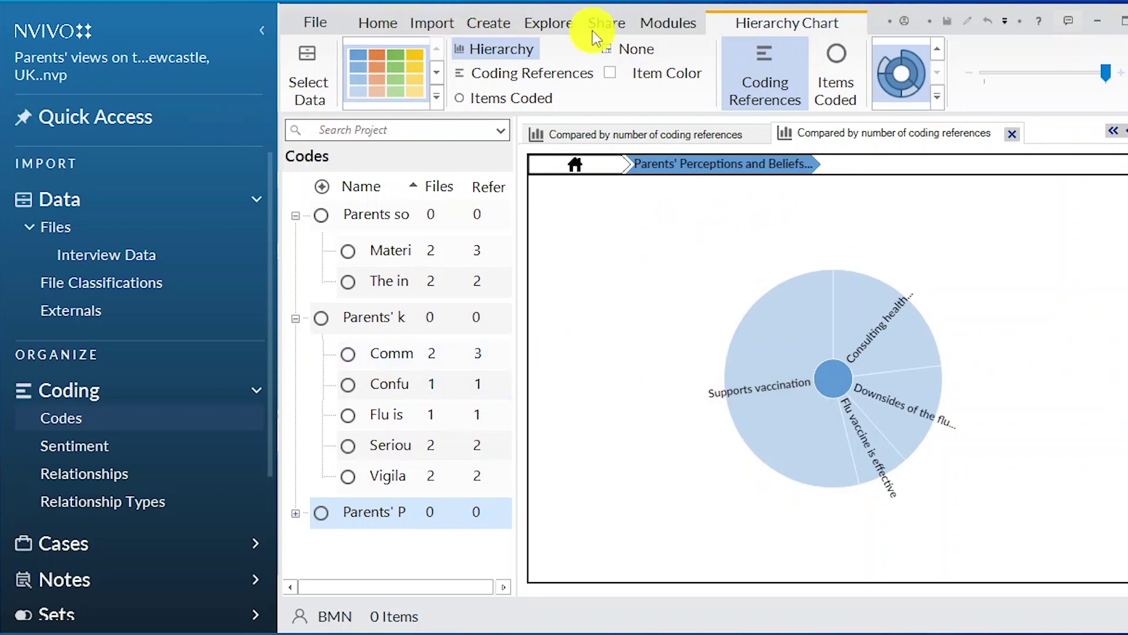
# Check the description in the properties of the code "Parents sources of information about the flu".
pyautogui.click(555, 27)
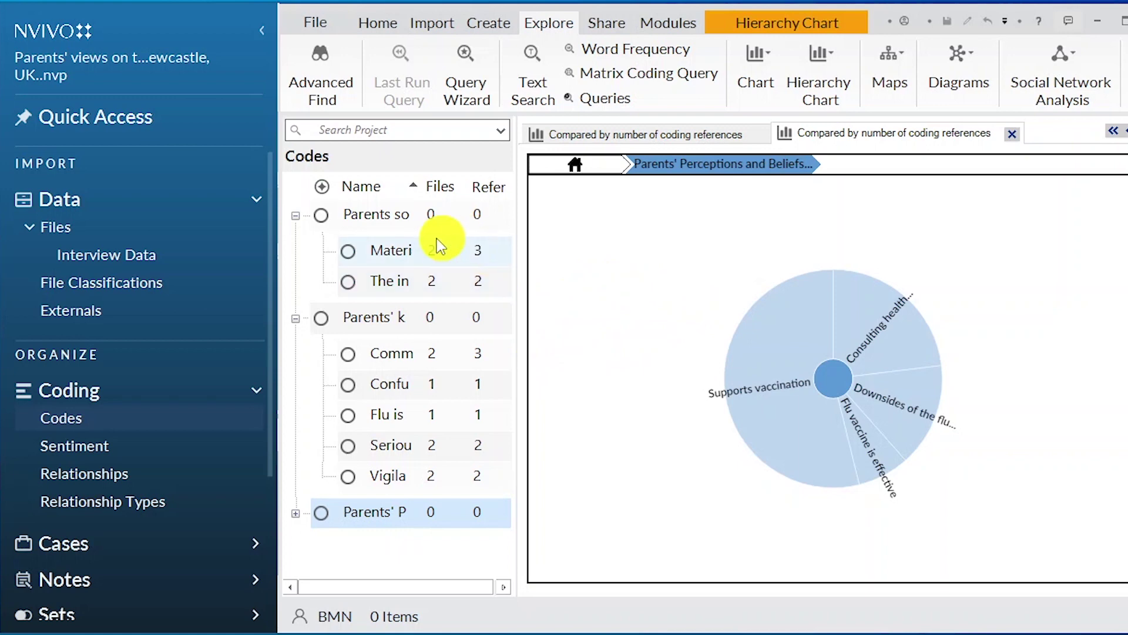
pyautogui.click(405, 217)
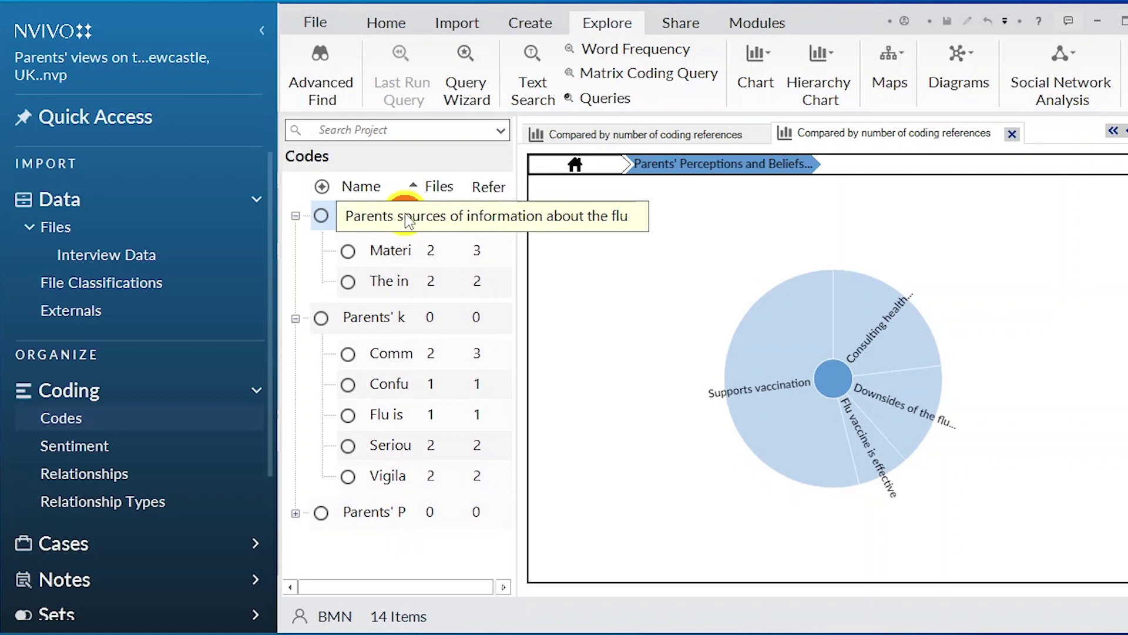
pyautogui.rightClick(374, 215)
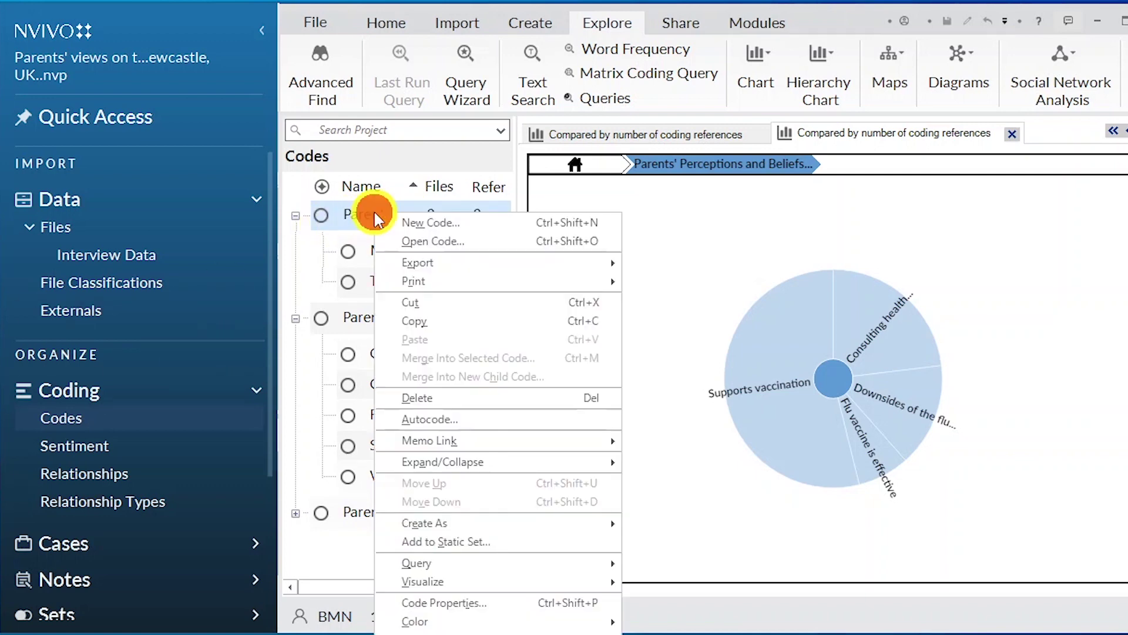
pyautogui.click(486, 598)
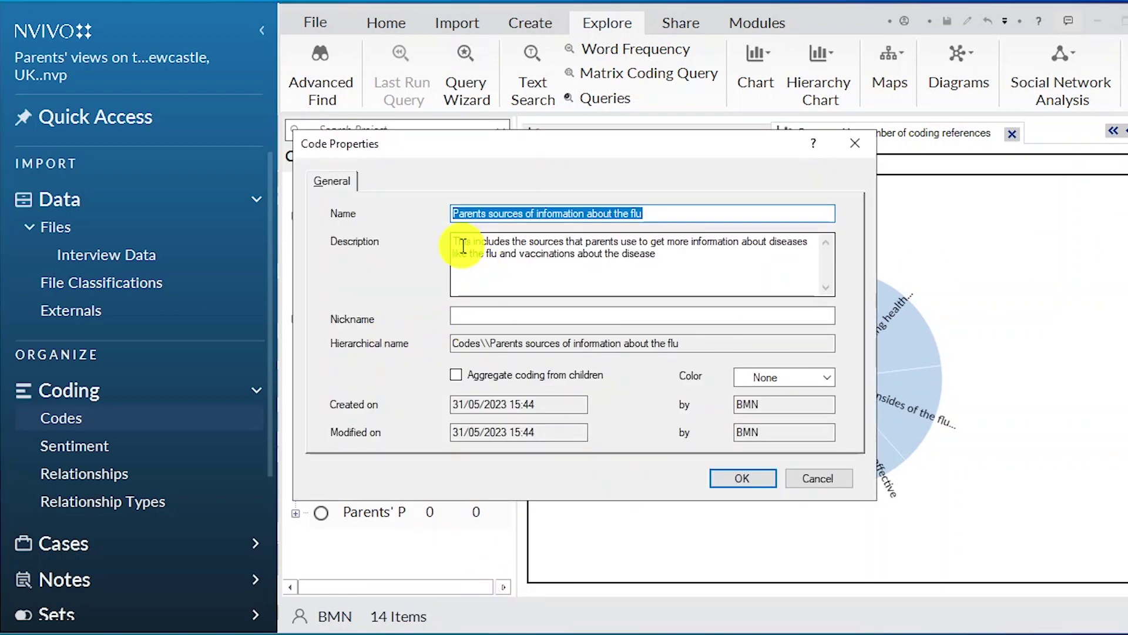
pyautogui.moveTo(463, 242); pyautogui.dragTo(685, 267)
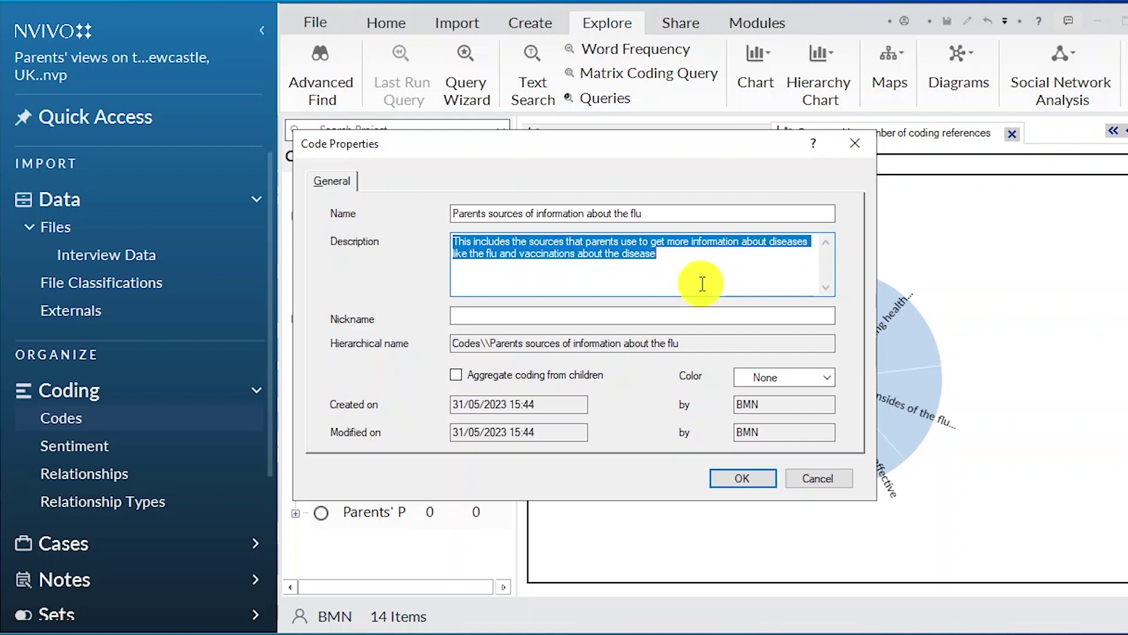
pyautogui.click(708, 287)
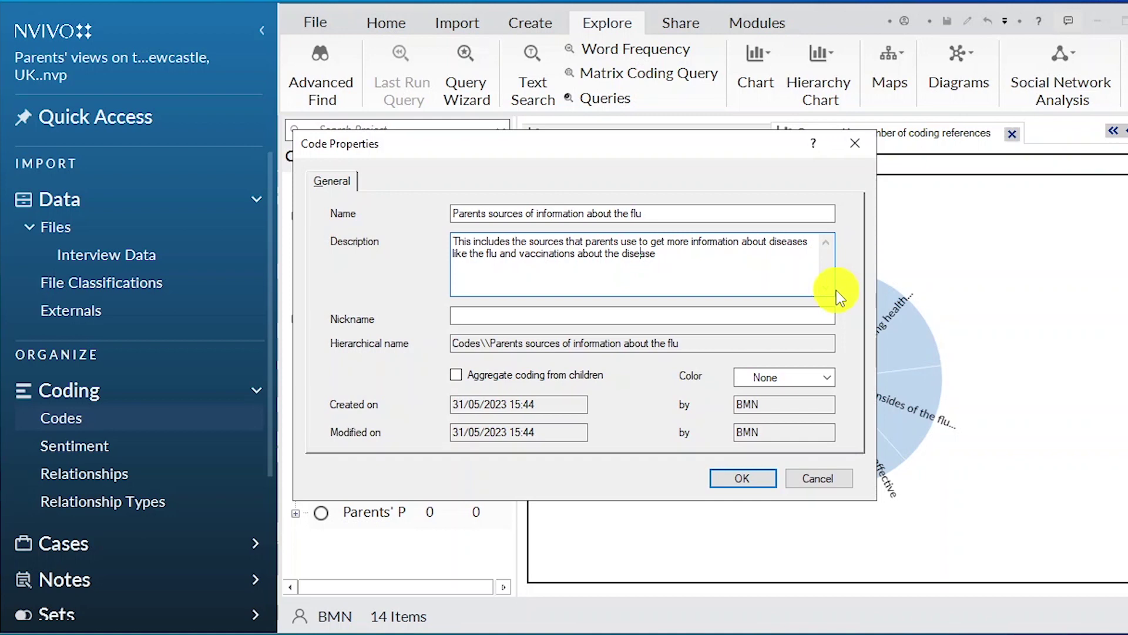
pyautogui.click(742, 477)
# Check the descriptions of the codes "Parents' knowledge and perceptions about the flu" and "Materials from health professionals" in their properties.
pyautogui.rightClick(382, 318)
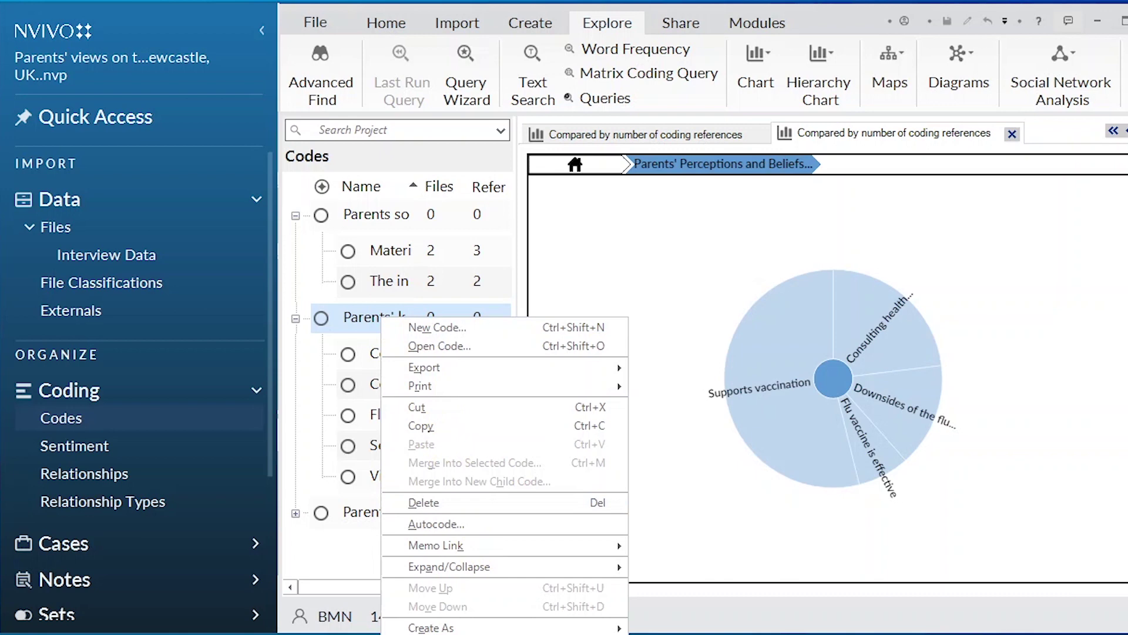
pyautogui.hotkey('ctrl', 'shift', 'p')
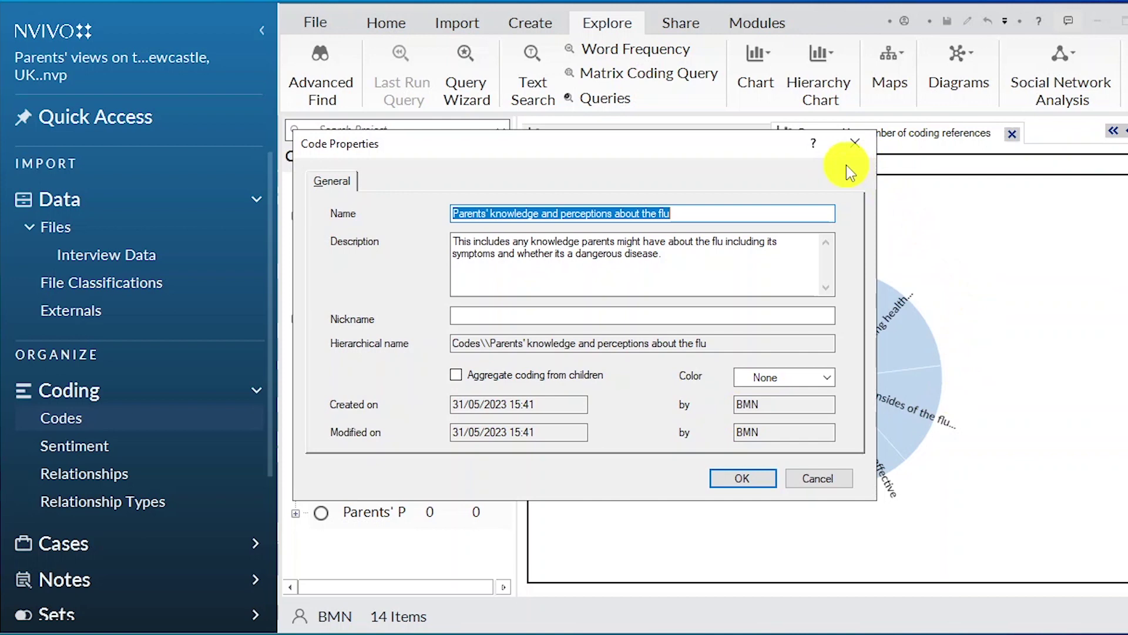
pyautogui.click(862, 145)
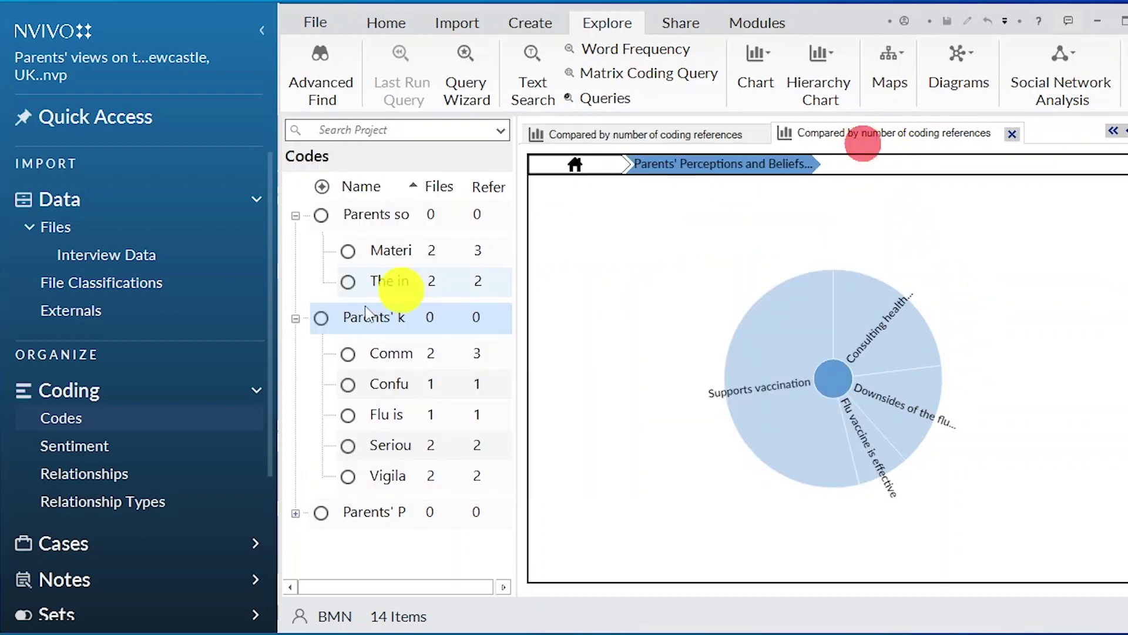
pyautogui.rightClick(405, 253)
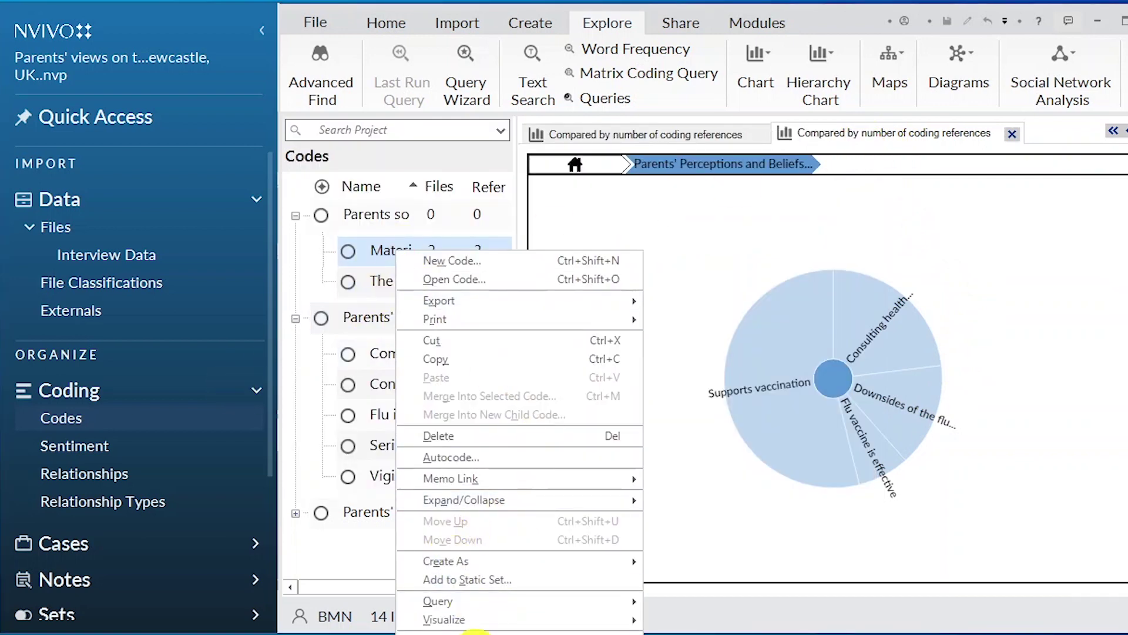
pyautogui.click(473, 627)
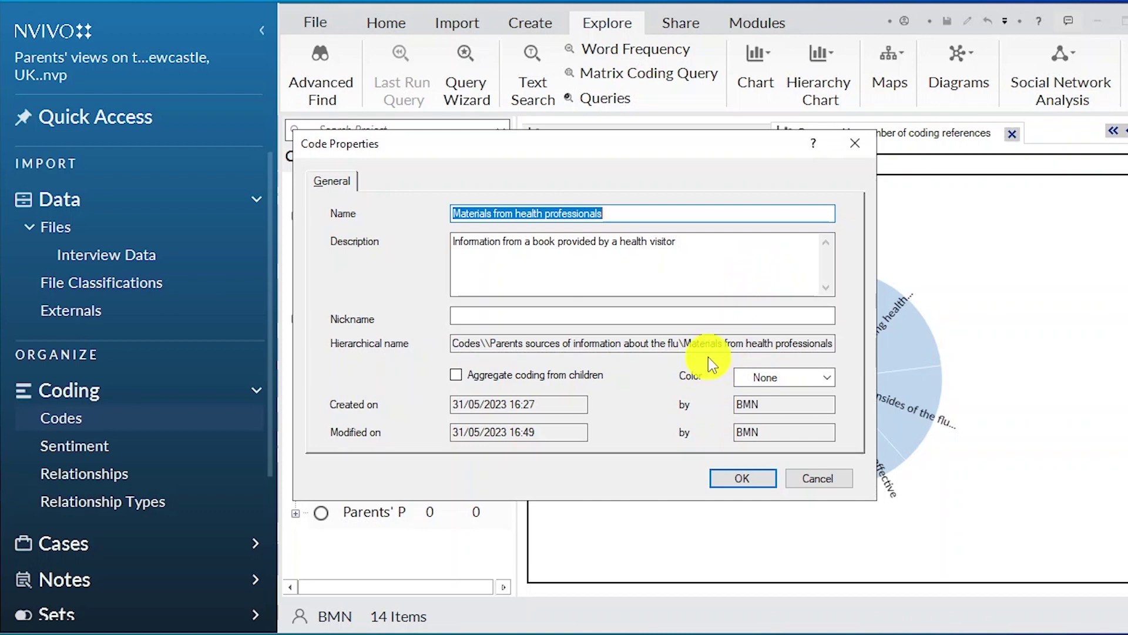
pyautogui.click(734, 479)
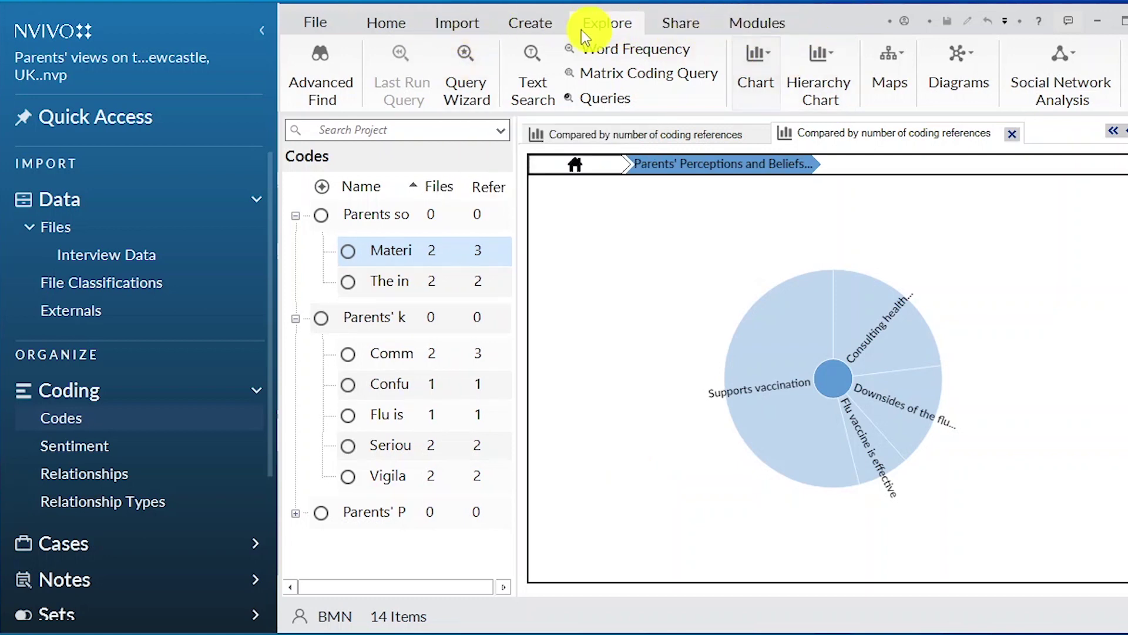
# Export the project's codebook to the suggested location, without including the number of files and references.
pyautogui.click(544, 21)
pyautogui.click(681, 23)
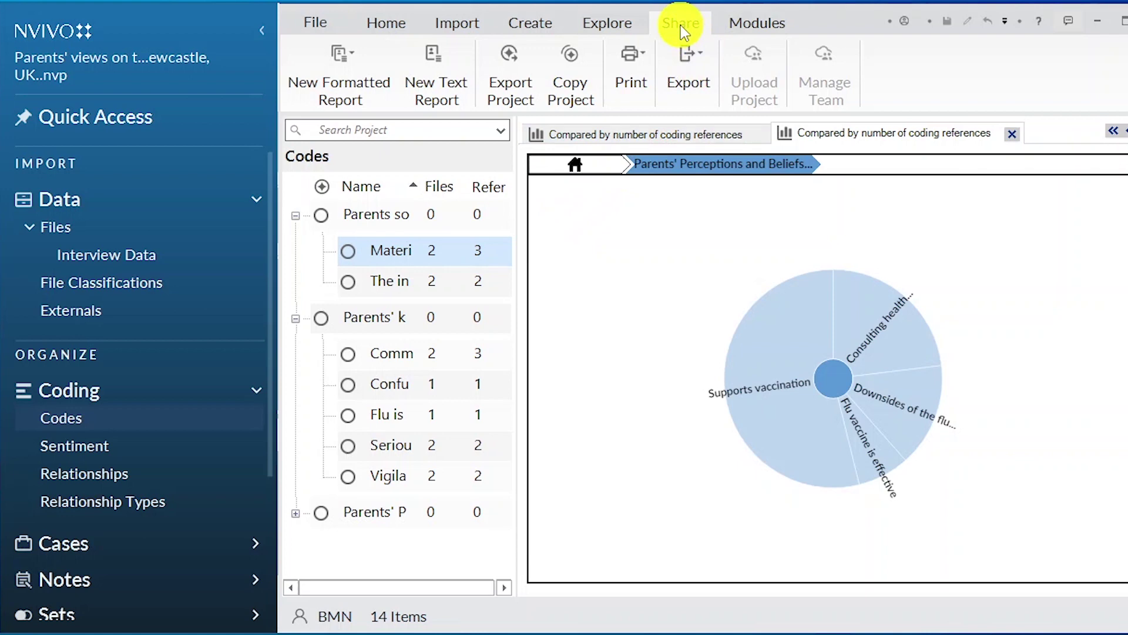
pyautogui.click(697, 59)
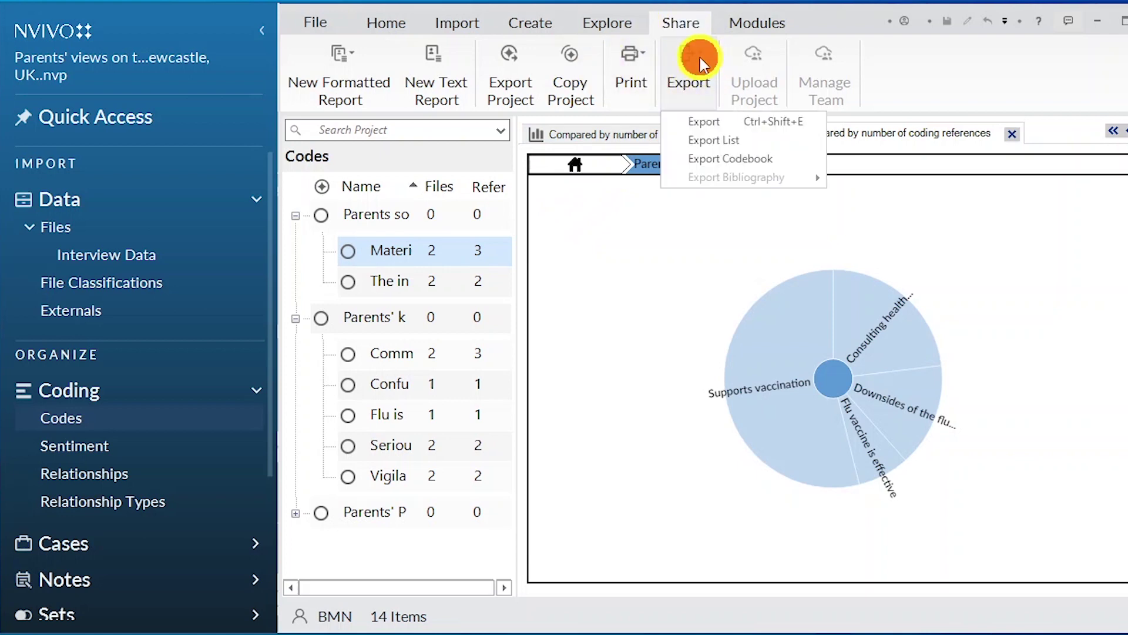
pyautogui.click(742, 160)
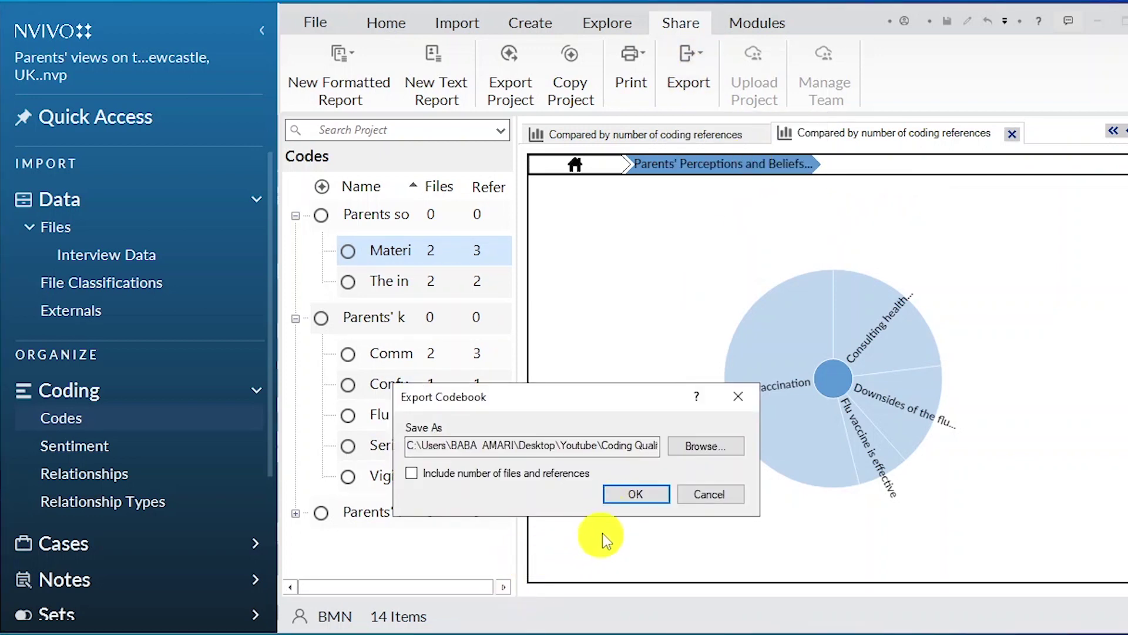
pyautogui.click(634, 500)
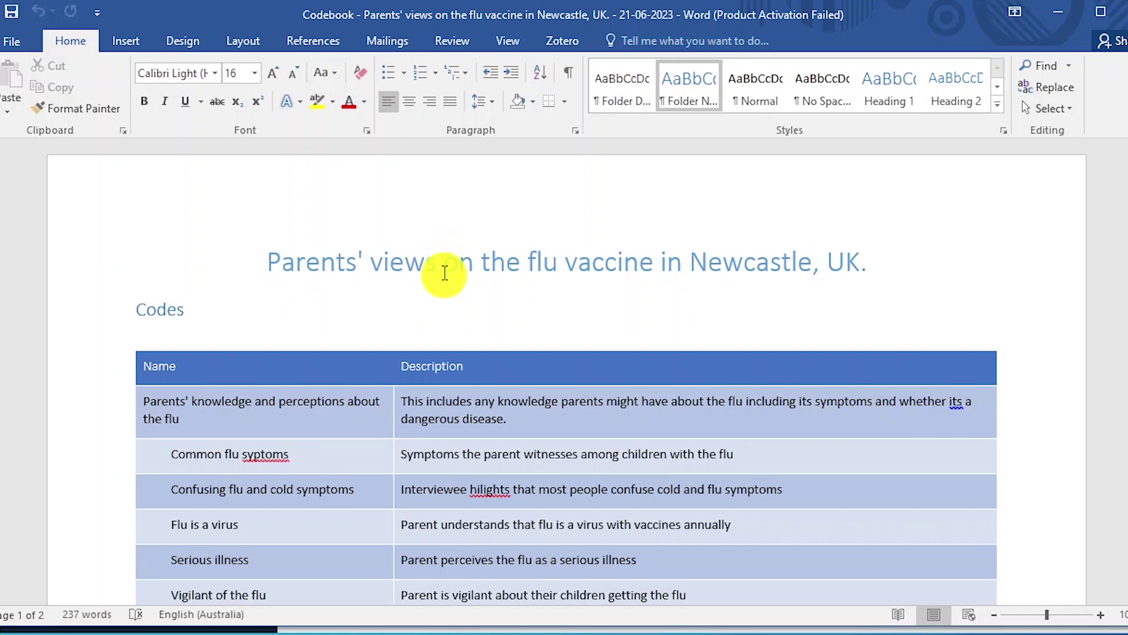
# In the exported codebook in Word, make the theme name "Parents' knowledge and perceptions about the flu" bold.
pyautogui.scroll(-2, 432, 266)
pyautogui.scroll(-3, 432, 266)
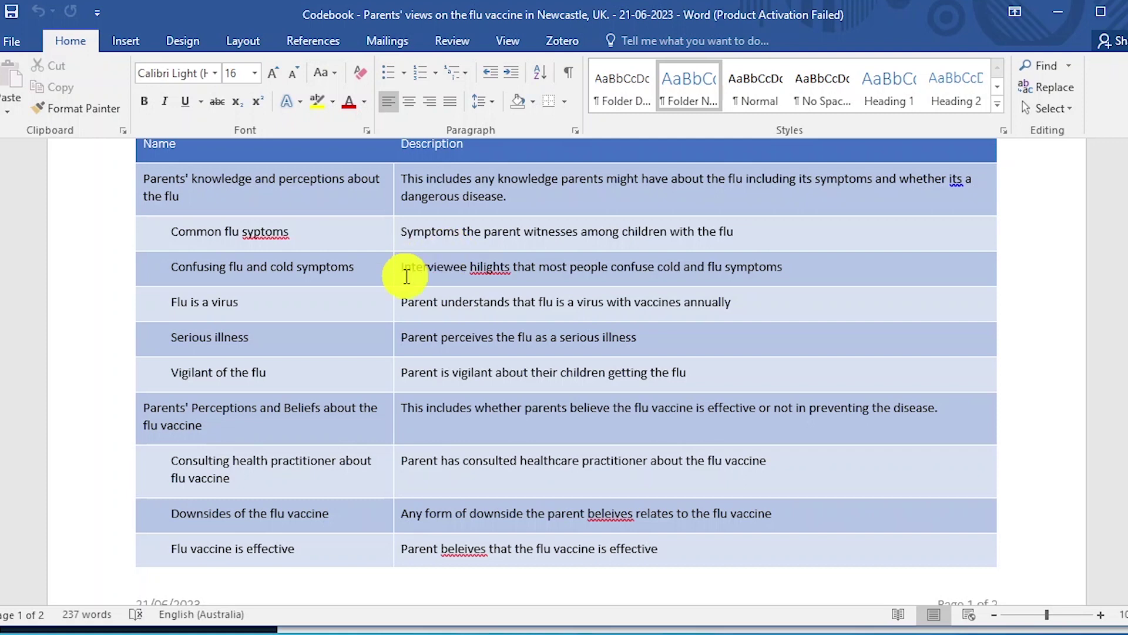
pyautogui.scroll(2, 403, 276)
pyautogui.scroll(-1, 403, 282)
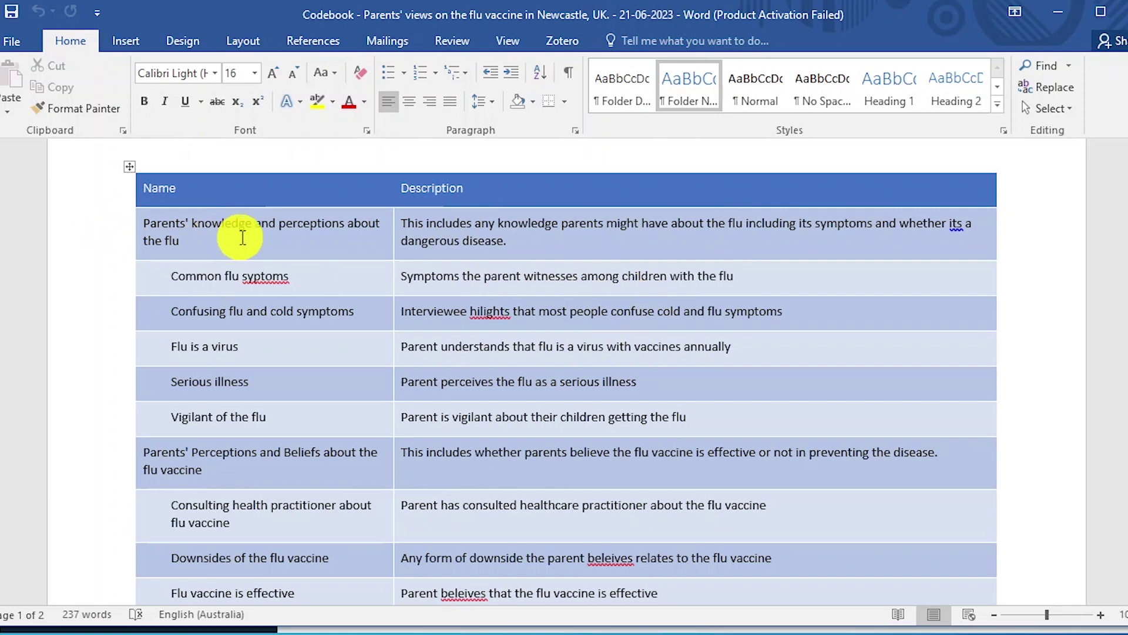
pyautogui.click(146, 219)
pyautogui.moveTo(145, 219); pyautogui.dragTo(194, 240)
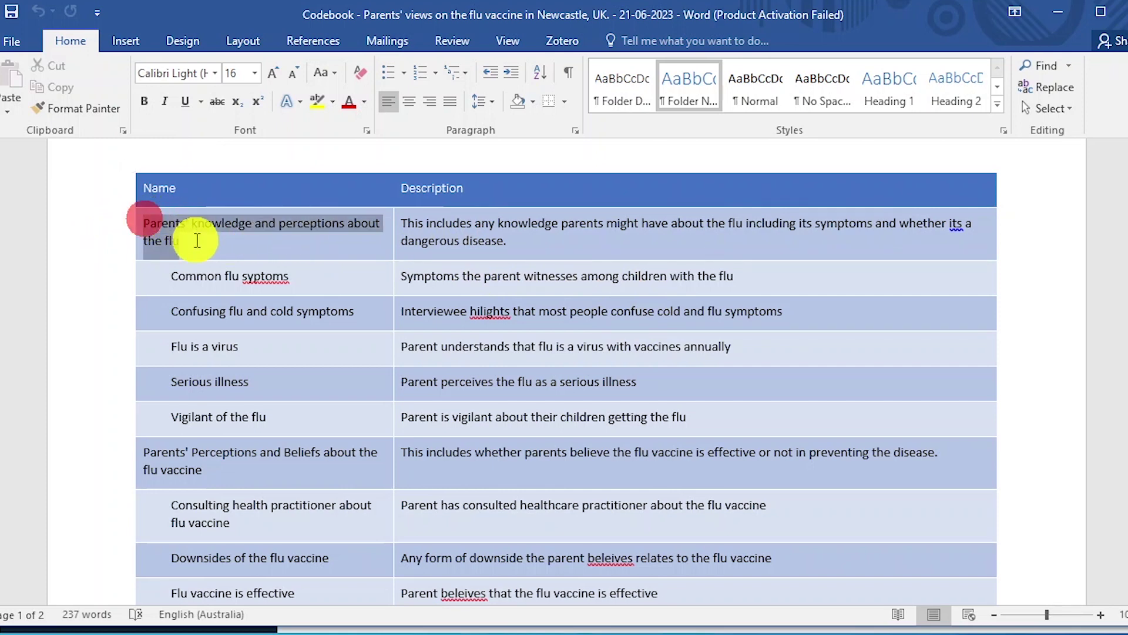
pyautogui.click(144, 101)
# Make the theme name "Parents' Perceptions and Beliefs about the flu vaccine" bold in the codebook table.
pyautogui.scroll(-2, 146, 353)
pyautogui.moveTo(145, 353); pyautogui.dragTo(219, 372)
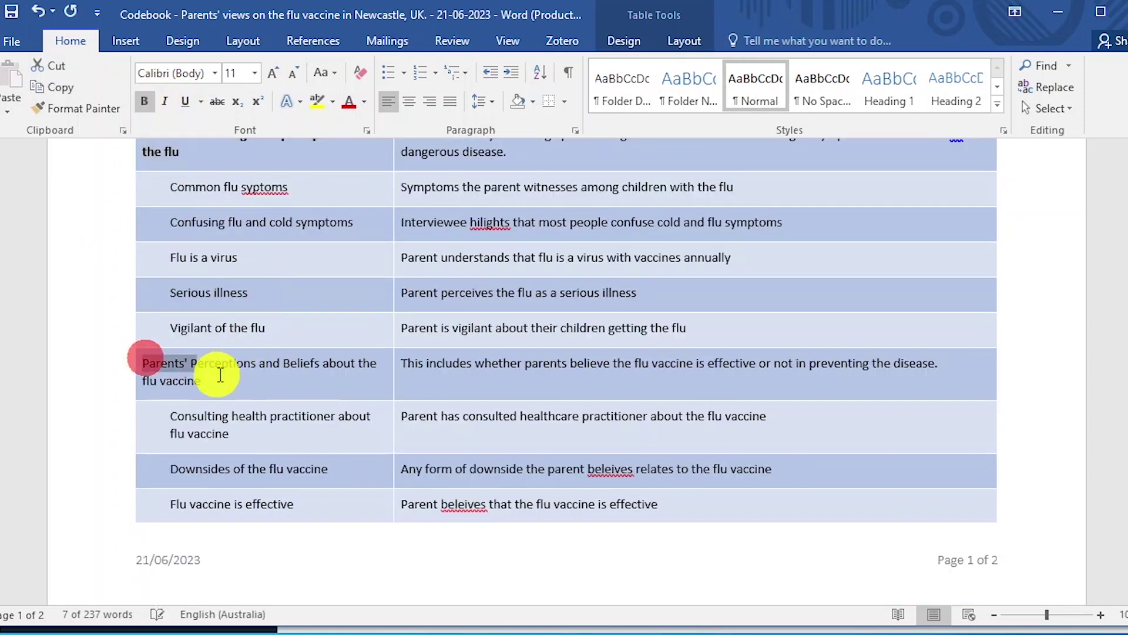
pyautogui.click(144, 102)
pyautogui.scroll(-2, 222, 368)
pyautogui.scroll(-2, 222, 368)
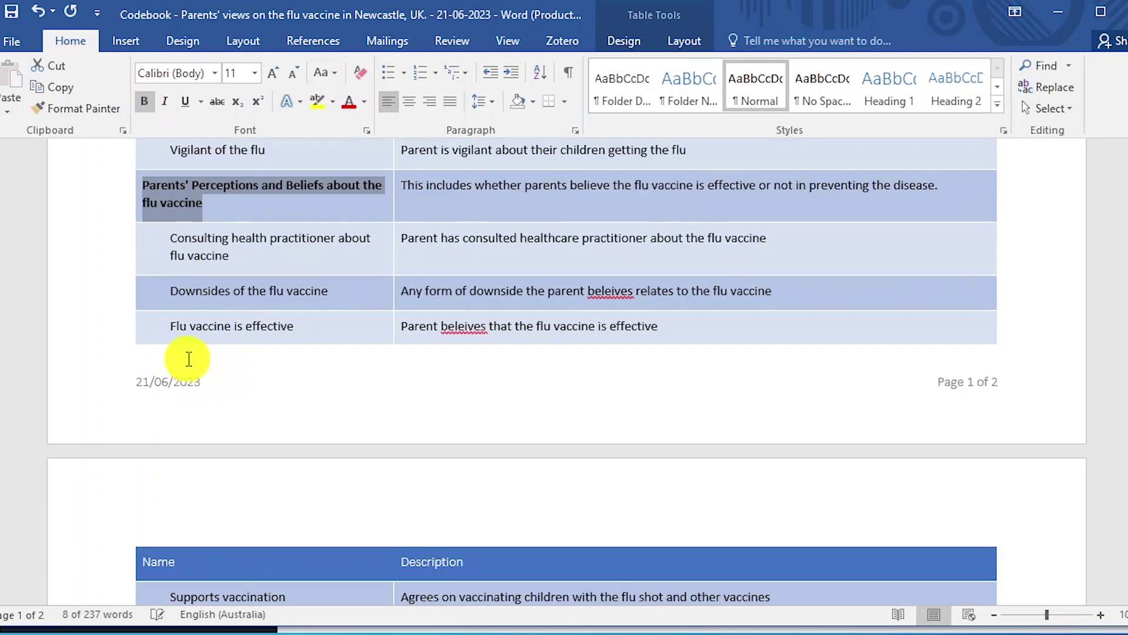
pyautogui.scroll(7, 410, 390)
pyautogui.click(409, 391)
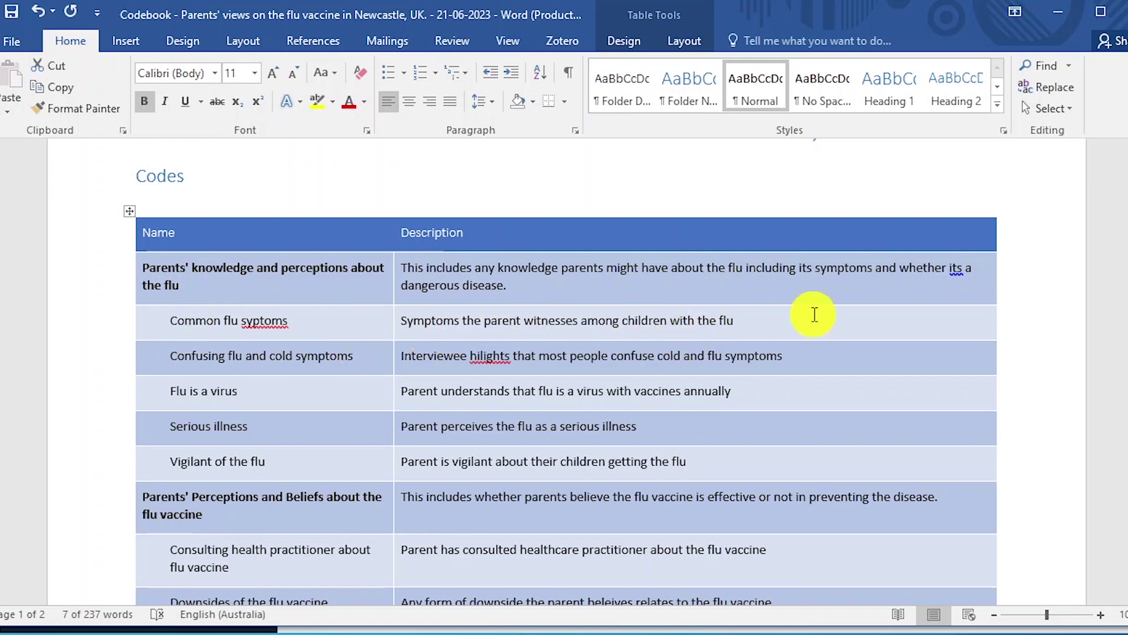
pyautogui.scroll(2, 756, 338)
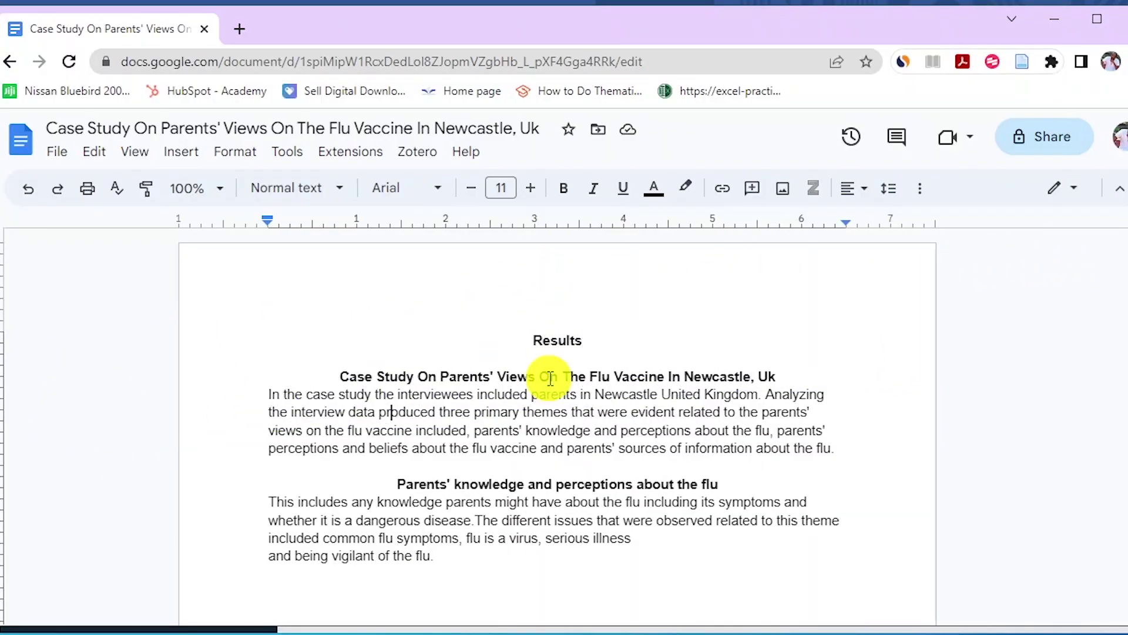
# In the Google Docs case study, examine the theme introduction and sunburst chart under "Parents' knowledge and perceptions about the flu".
pyautogui.scroll(-8, 549, 377)
pyautogui.click(556, 401)
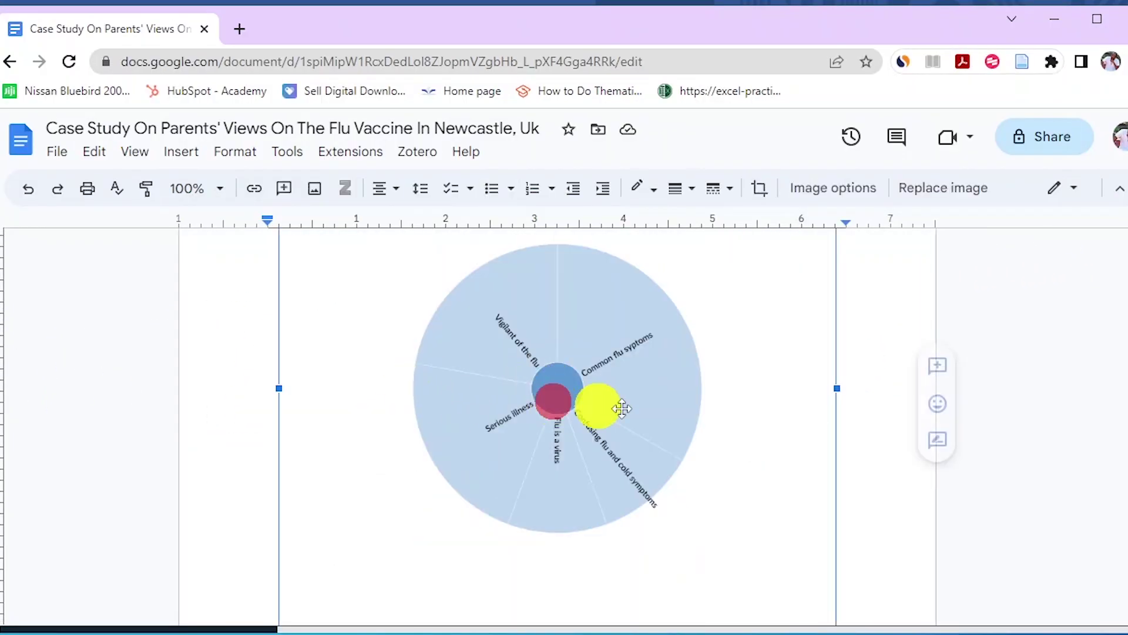
pyautogui.scroll(-2, 709, 424)
pyautogui.scroll(6, 709, 425)
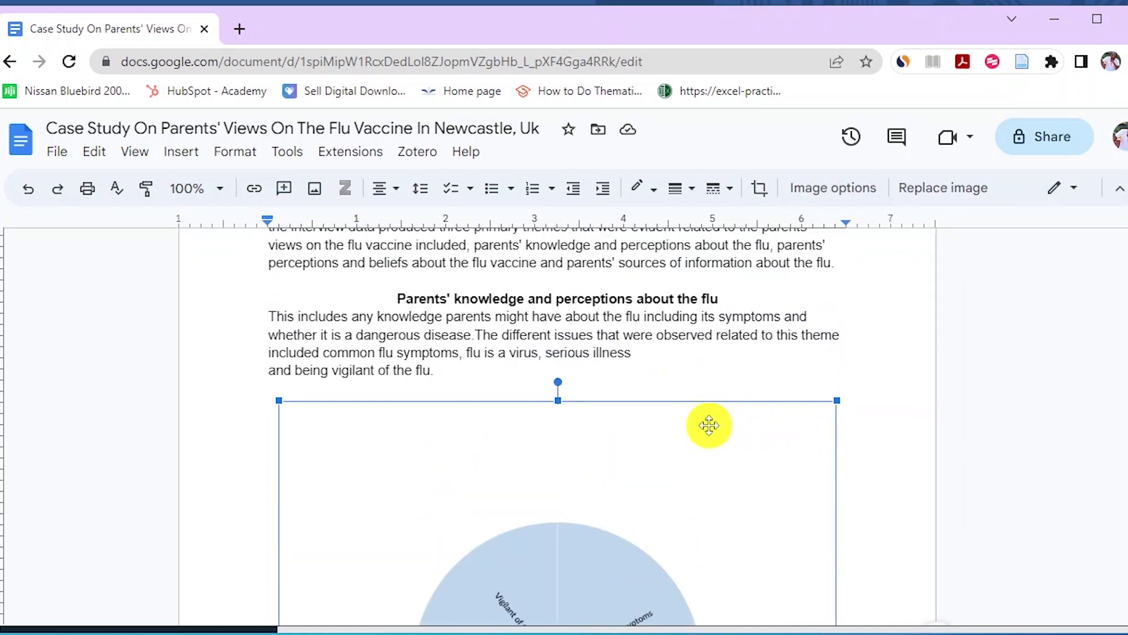
pyautogui.scroll(-5, 710, 425)
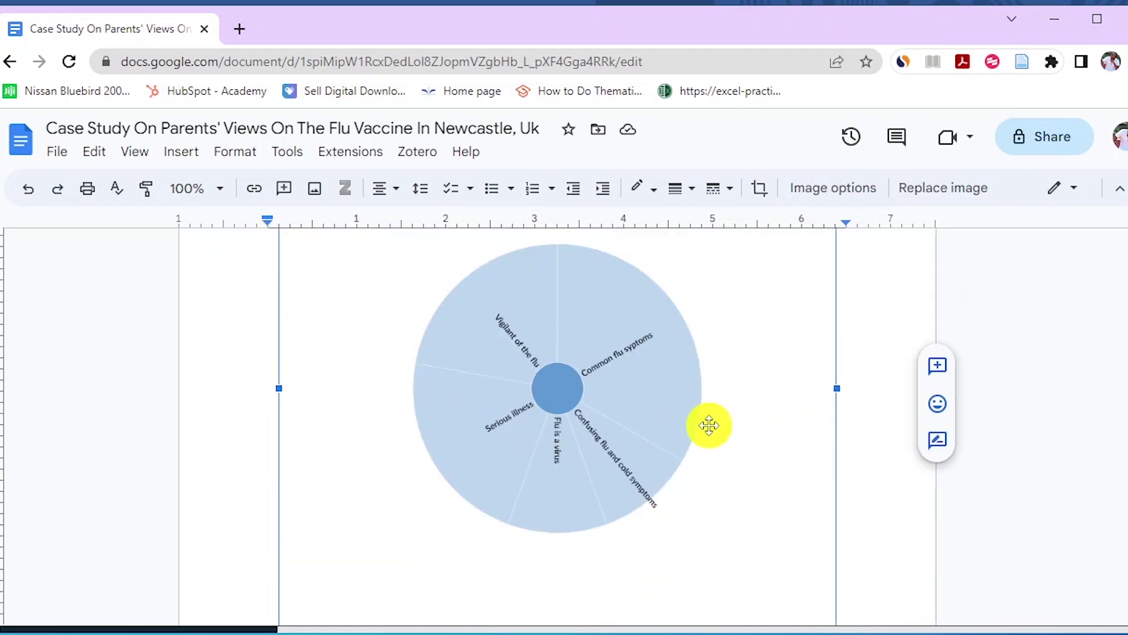
pyautogui.scroll(-5, 709, 425)
pyautogui.scroll(12, 710, 425)
pyautogui.scroll(-3, 708, 426)
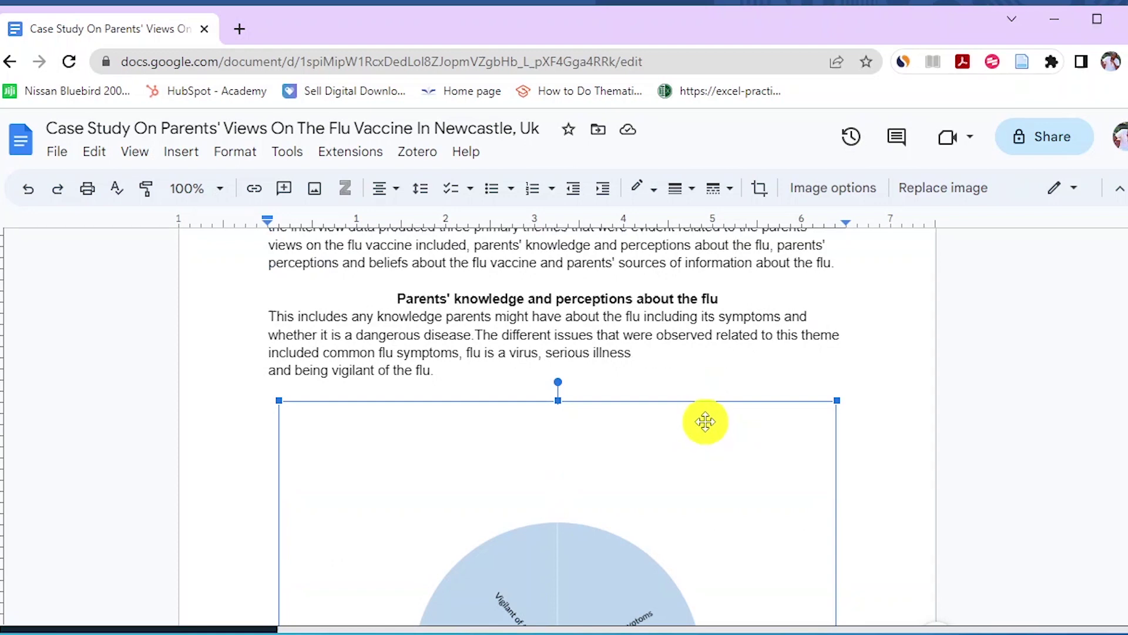
pyautogui.scroll(-6, 705, 422)
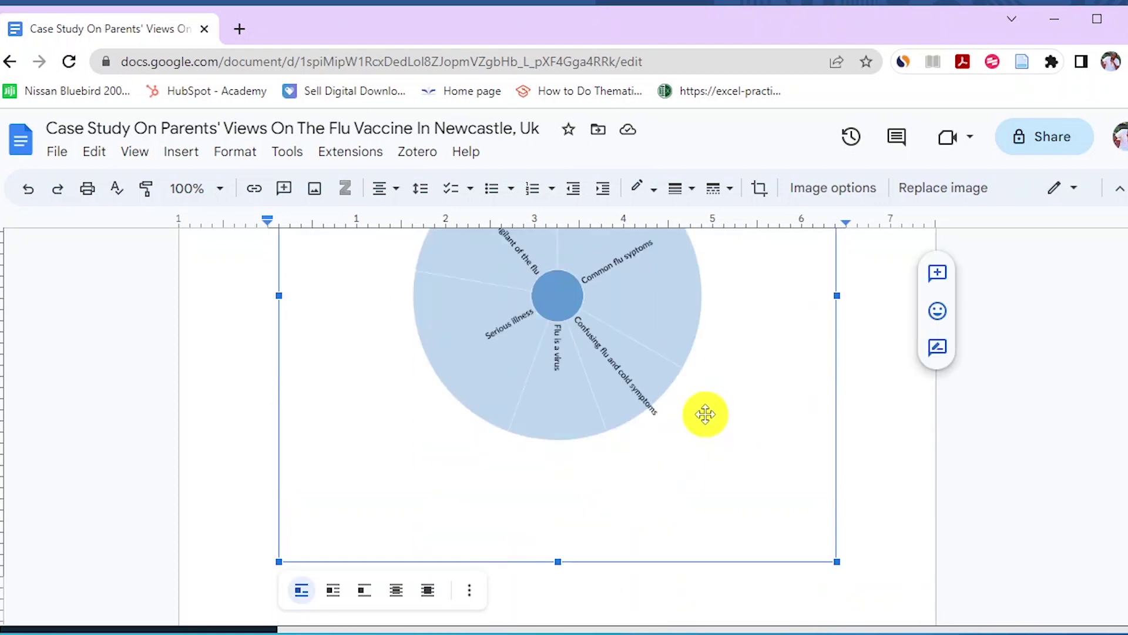
pyautogui.scroll(3, 705, 415)
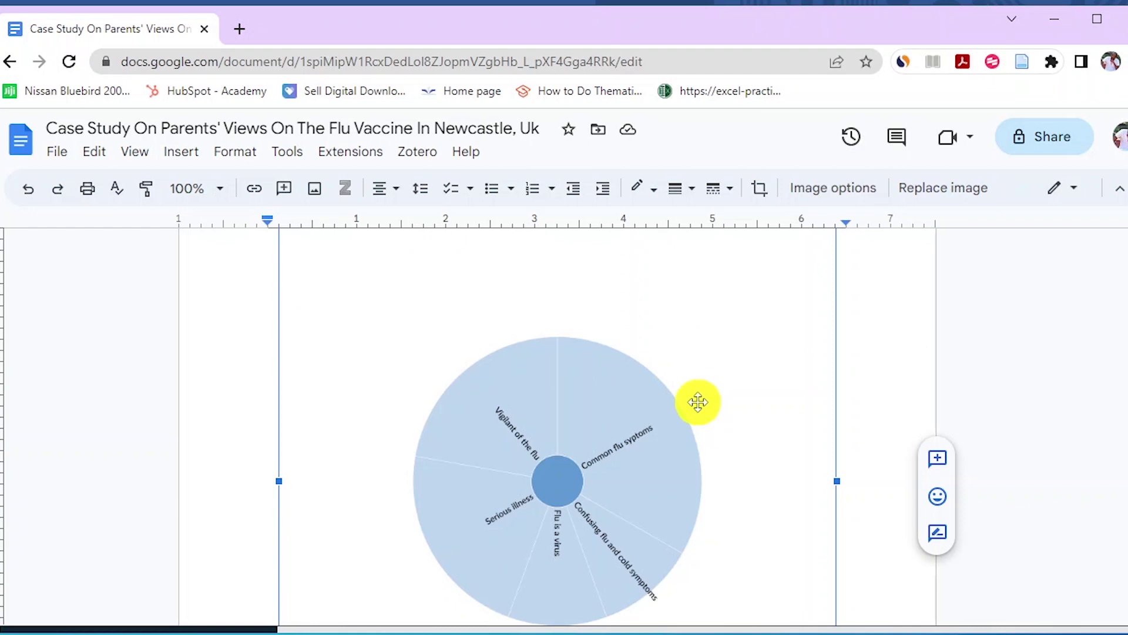
# Review the "Common flu symptoms" section of the report, including its description and the participants' indented italic quotes.
pyautogui.scroll(-6, 697, 402)
pyautogui.scroll(-3, 698, 402)
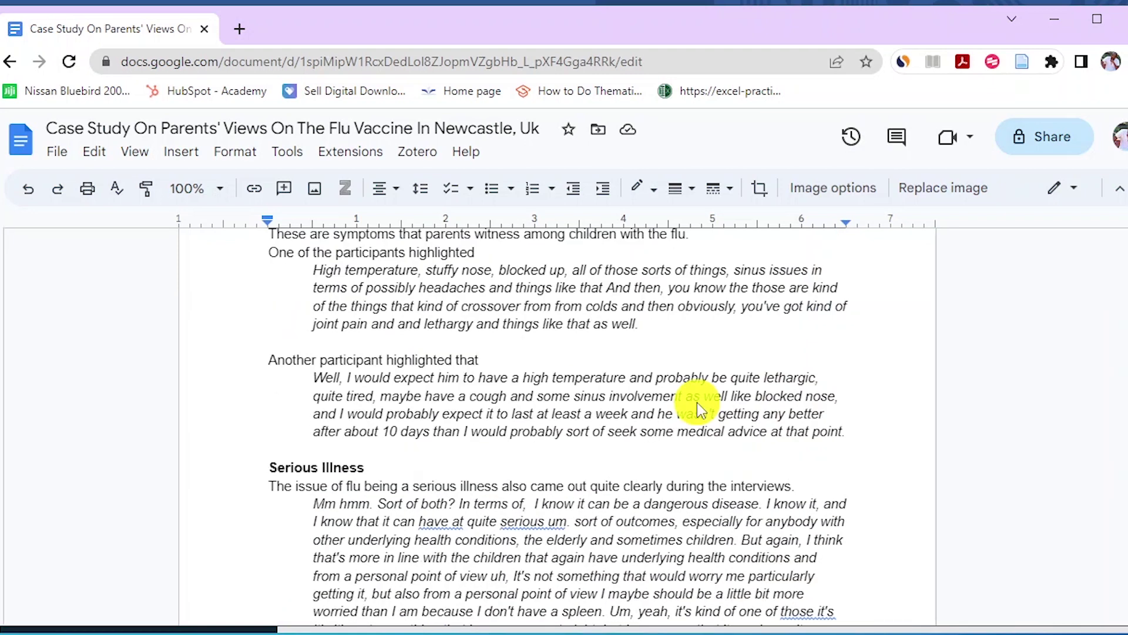
pyautogui.scroll(3, 697, 406)
pyautogui.click(310, 452)
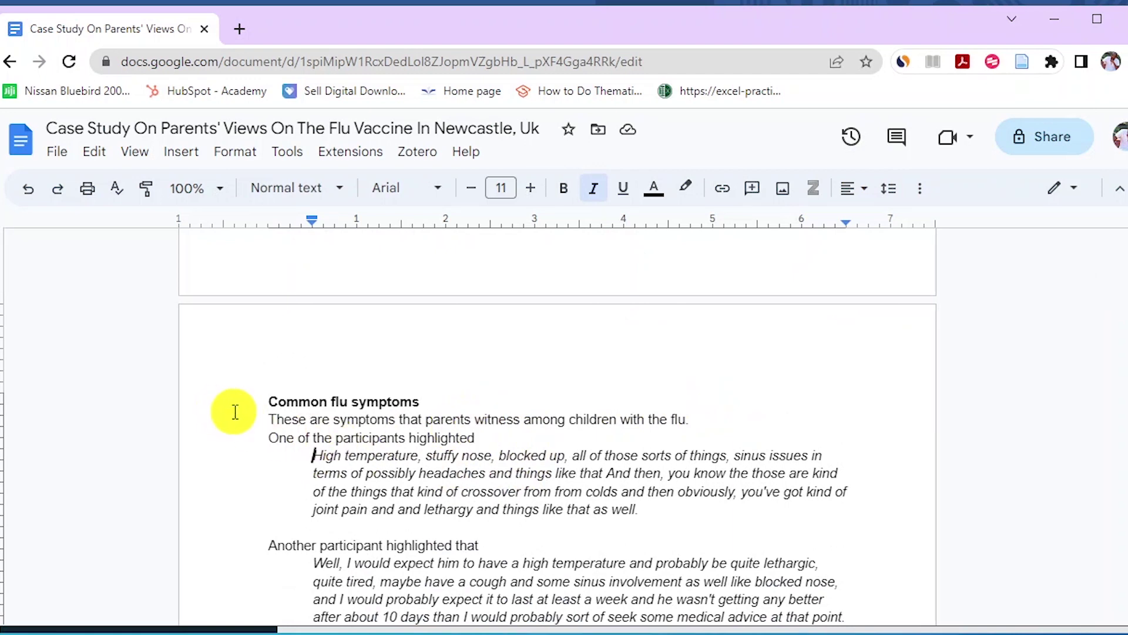
pyautogui.click(415, 474)
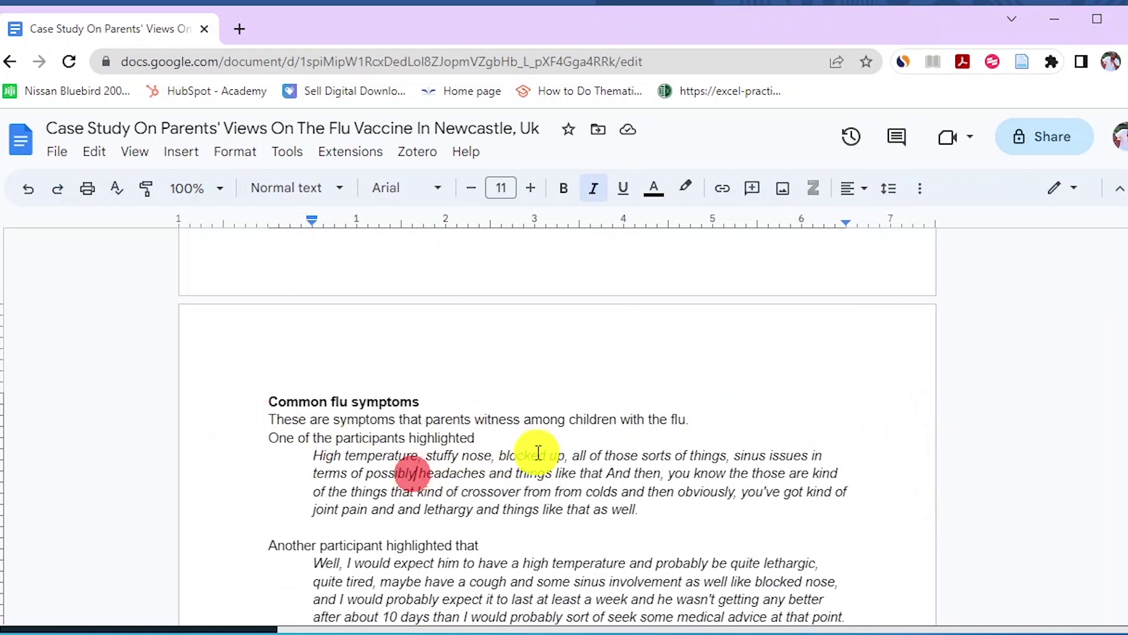
pyautogui.scroll(-2, 538, 451)
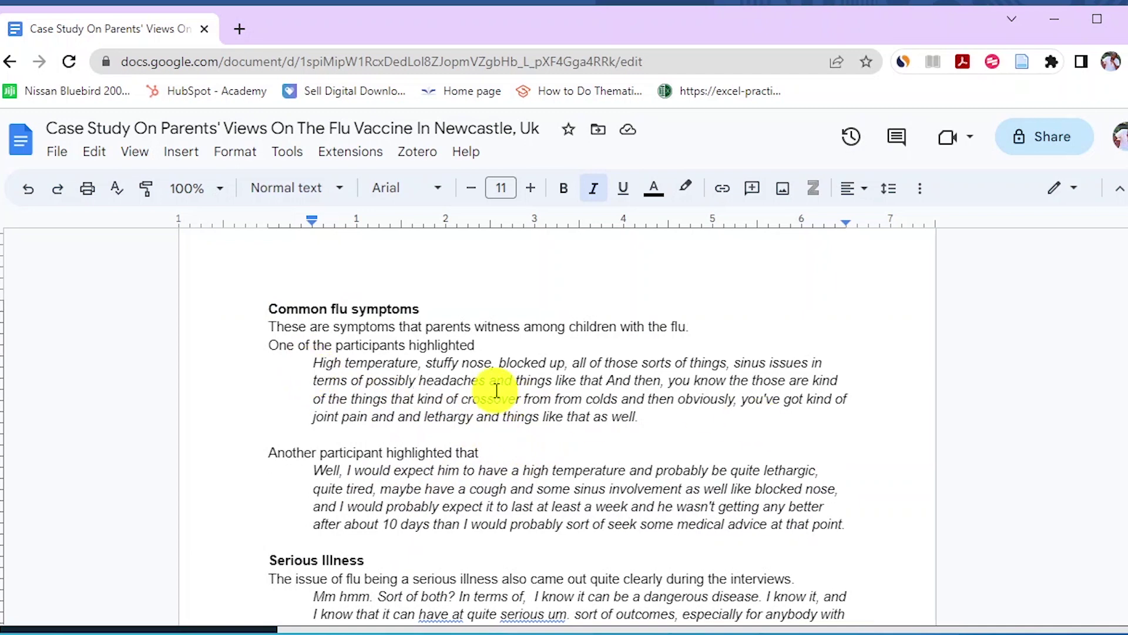
pyautogui.moveTo(313, 365); pyautogui.dragTo(642, 415)
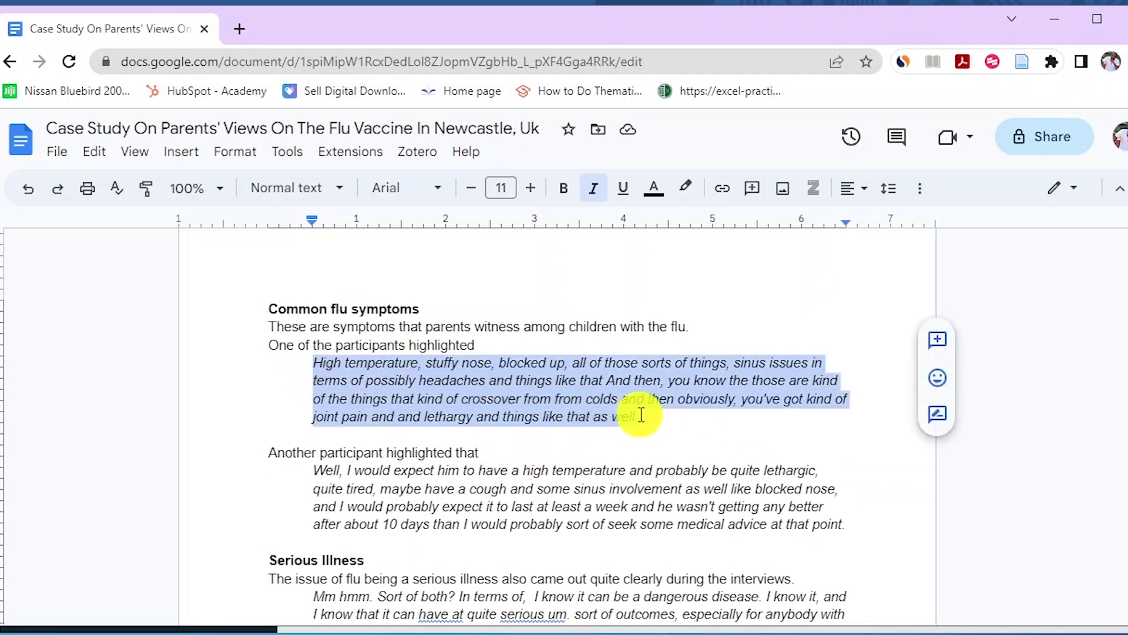
pyautogui.click(478, 394)
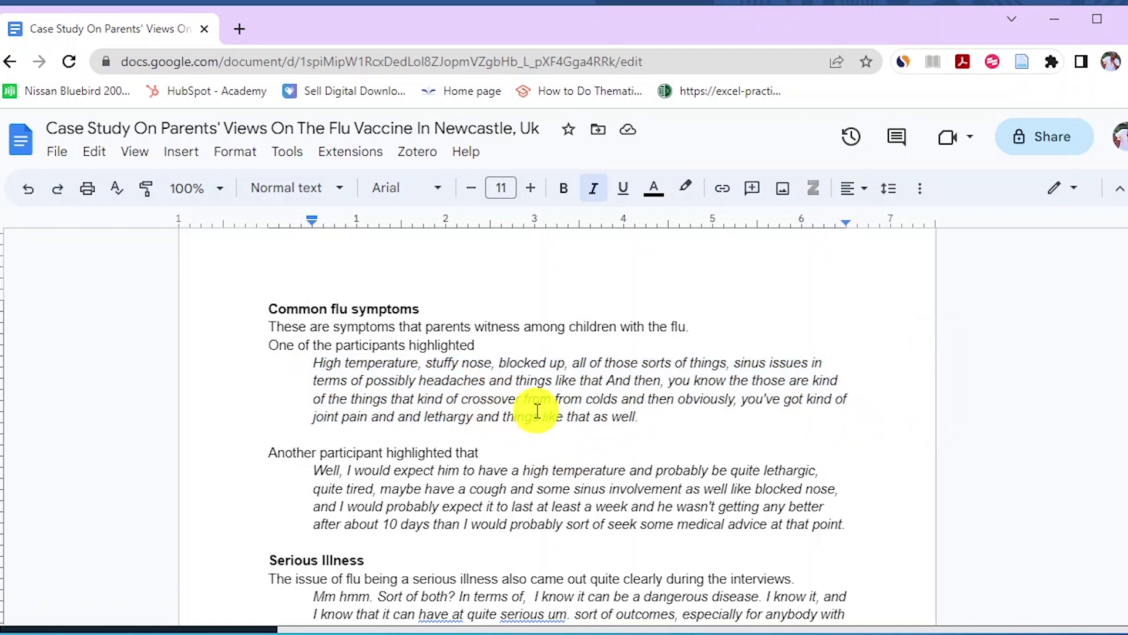
# Compare the theme introduction and sunburst chart in the Results with the "Serious Illness" and "Vigilant of the flu" subtheme sections.
pyautogui.scroll(-3, 459, 386)
pyautogui.scroll(8, 458, 388)
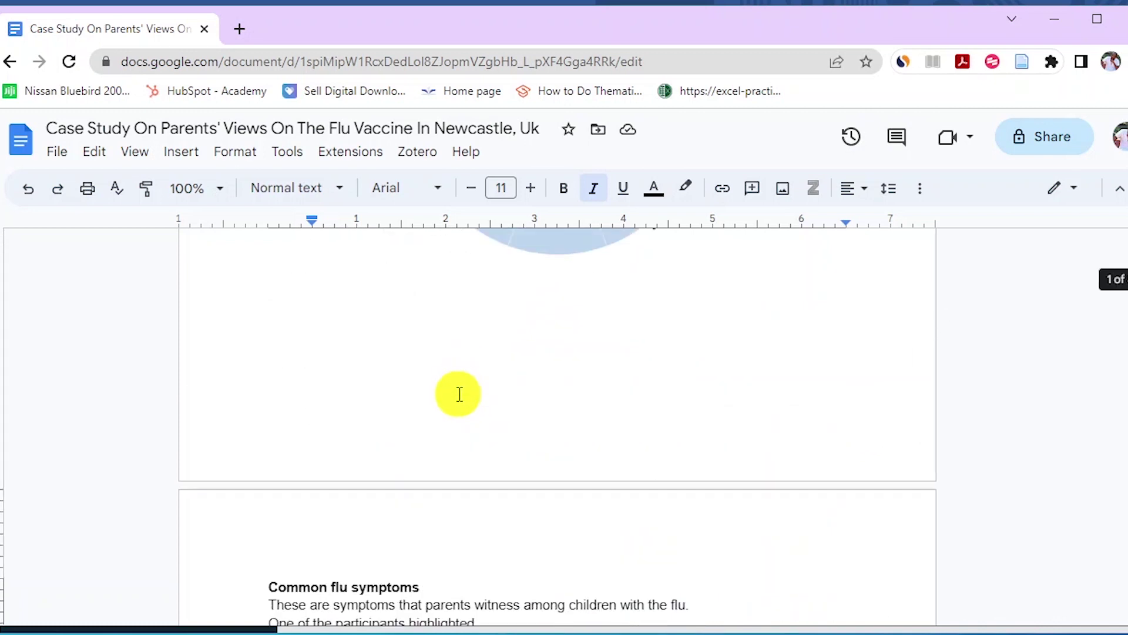
pyautogui.scroll(8, 459, 394)
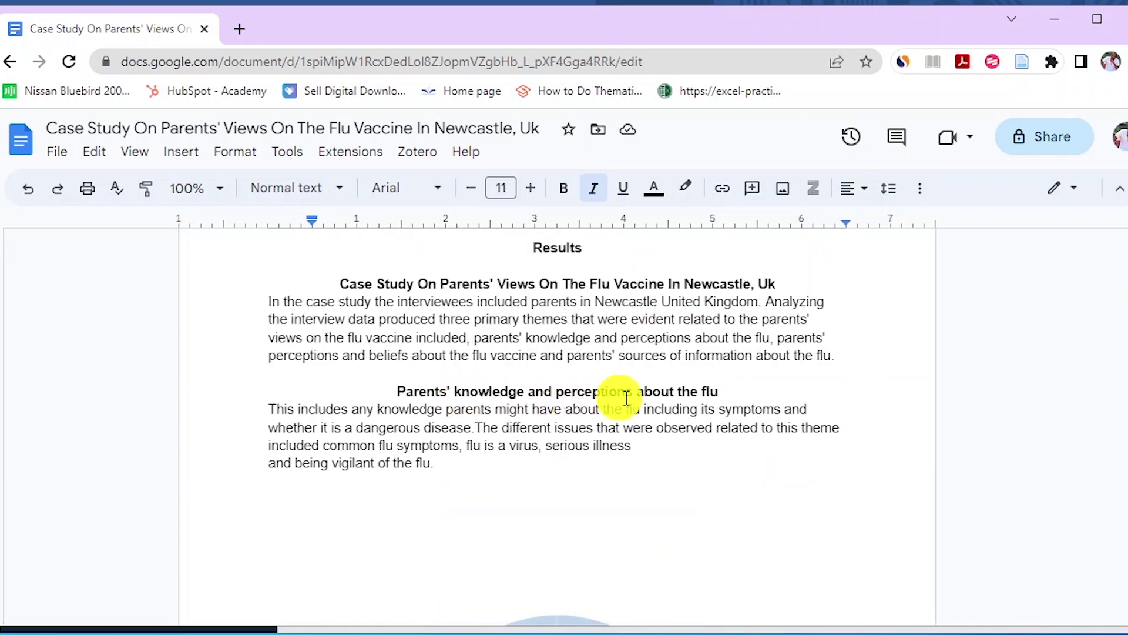
pyautogui.scroll(-12, 623, 417)
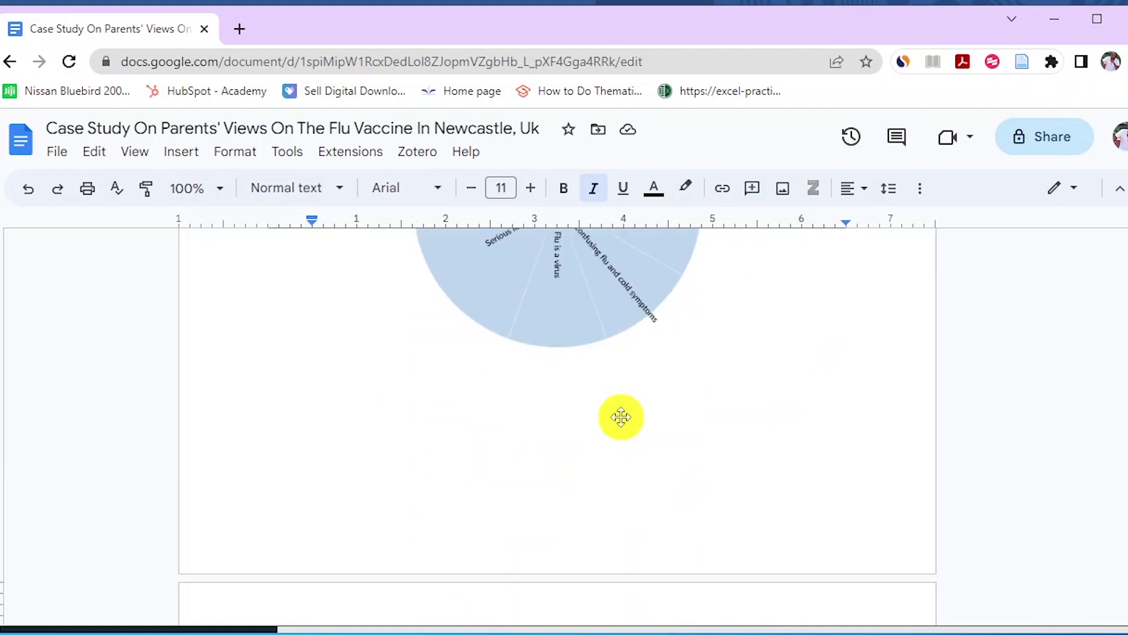
pyautogui.scroll(-5, 385, 419)
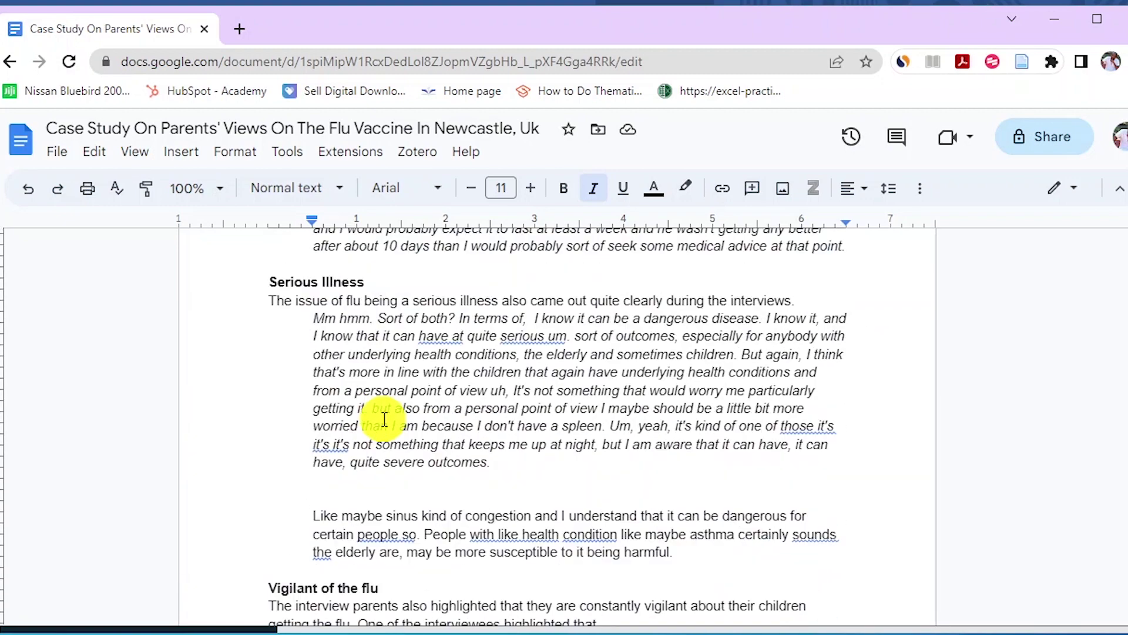
pyautogui.scroll(-5, 365, 352)
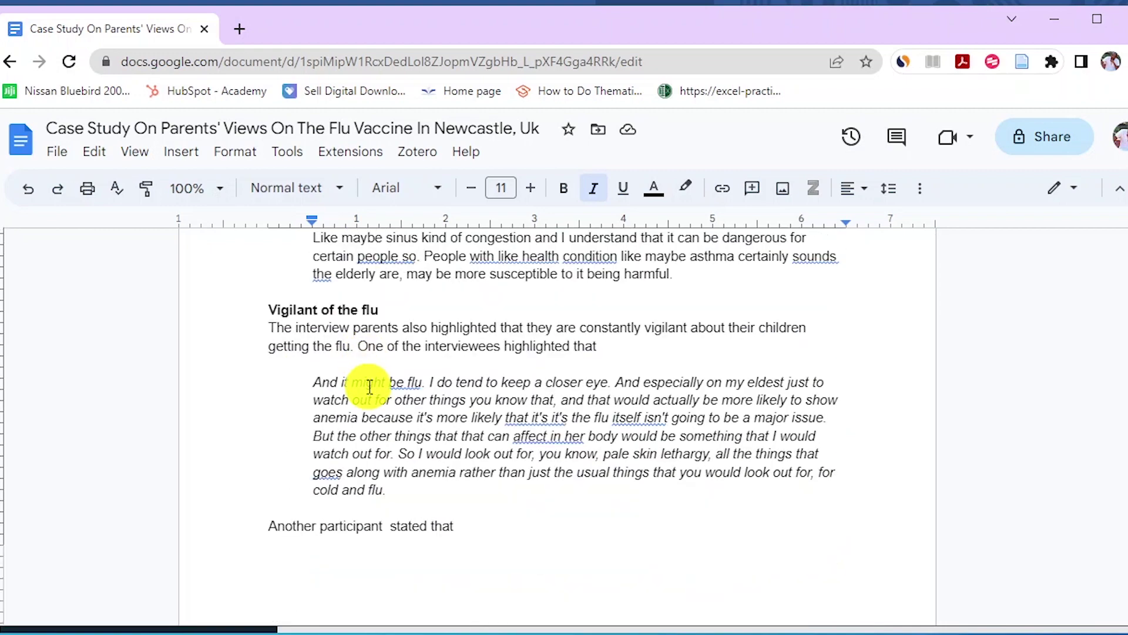
pyautogui.scroll(-8, 369, 386)
pyautogui.scroll(20, 371, 385)
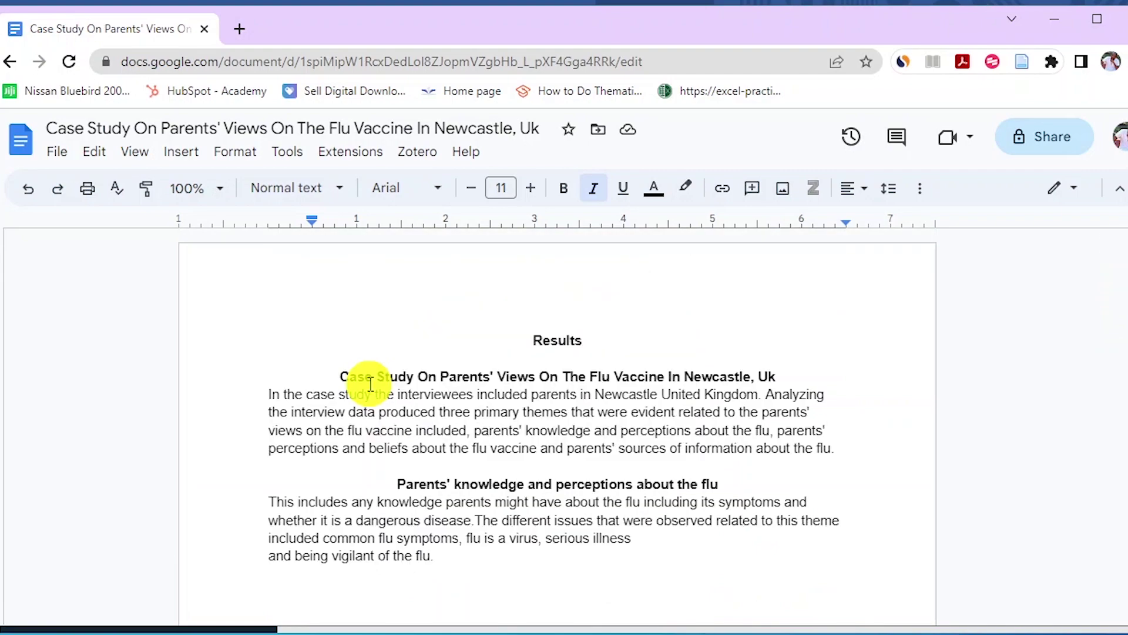
pyautogui.scroll(-15, 370, 385)
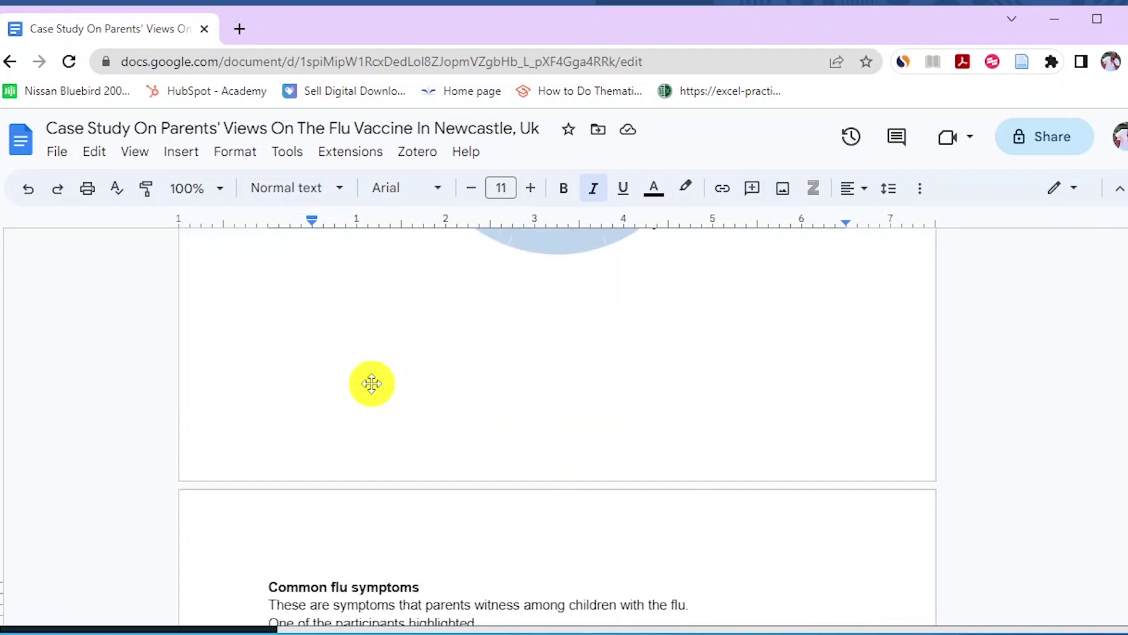
# Review the "Parents' sources of information about the flu" theme, including its introduction, sunburst chart and the quotes under its two subthemes.
pyautogui.scroll(-8, 374, 383)
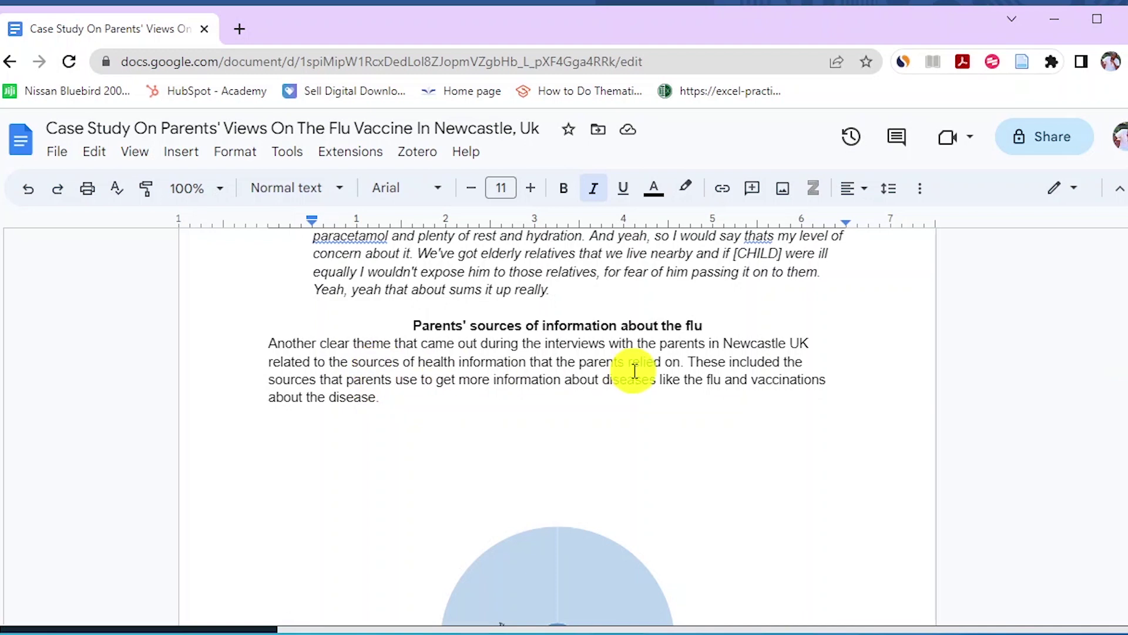
pyautogui.scroll(-3, 564, 411)
pyautogui.click(563, 411)
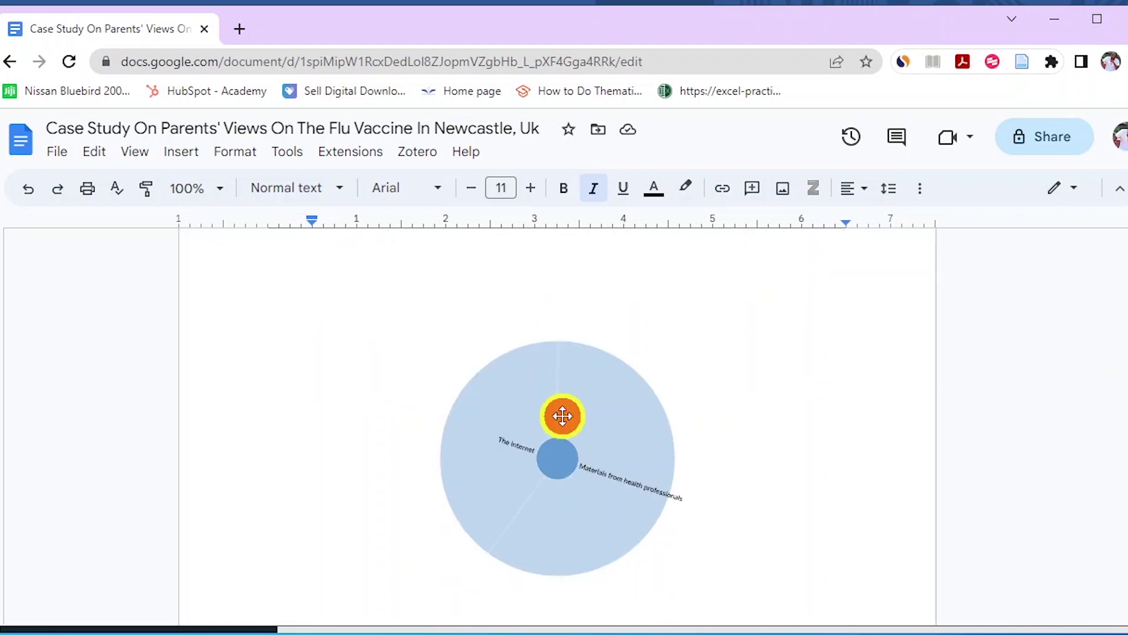
pyautogui.scroll(-3, 562, 415)
pyautogui.scroll(-5, 562, 414)
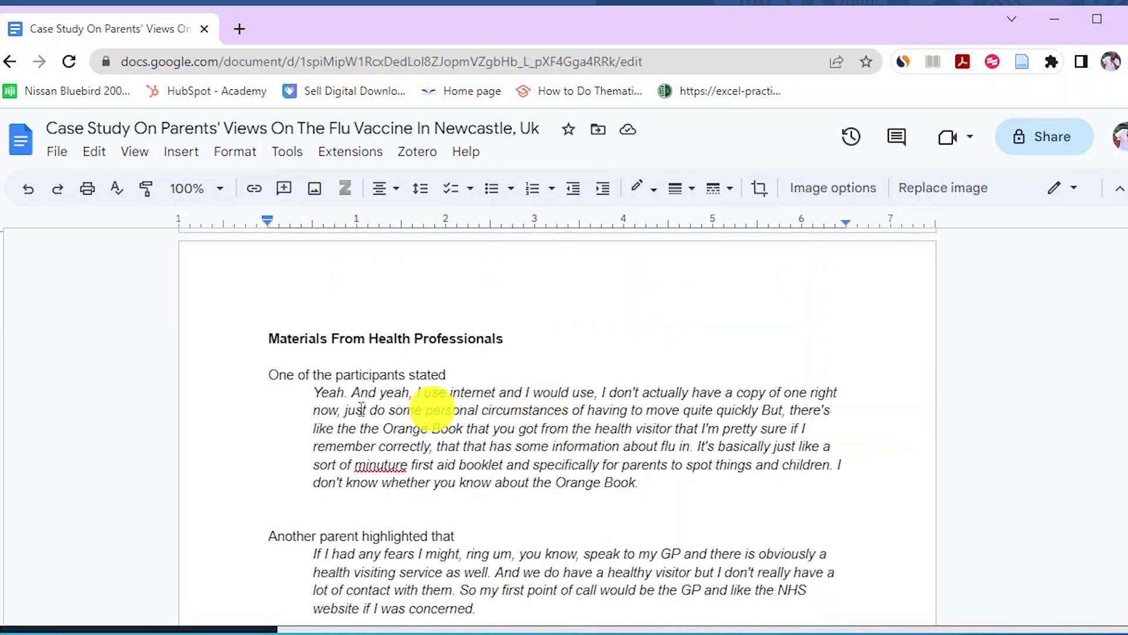
pyautogui.scroll(-6, 499, 395)
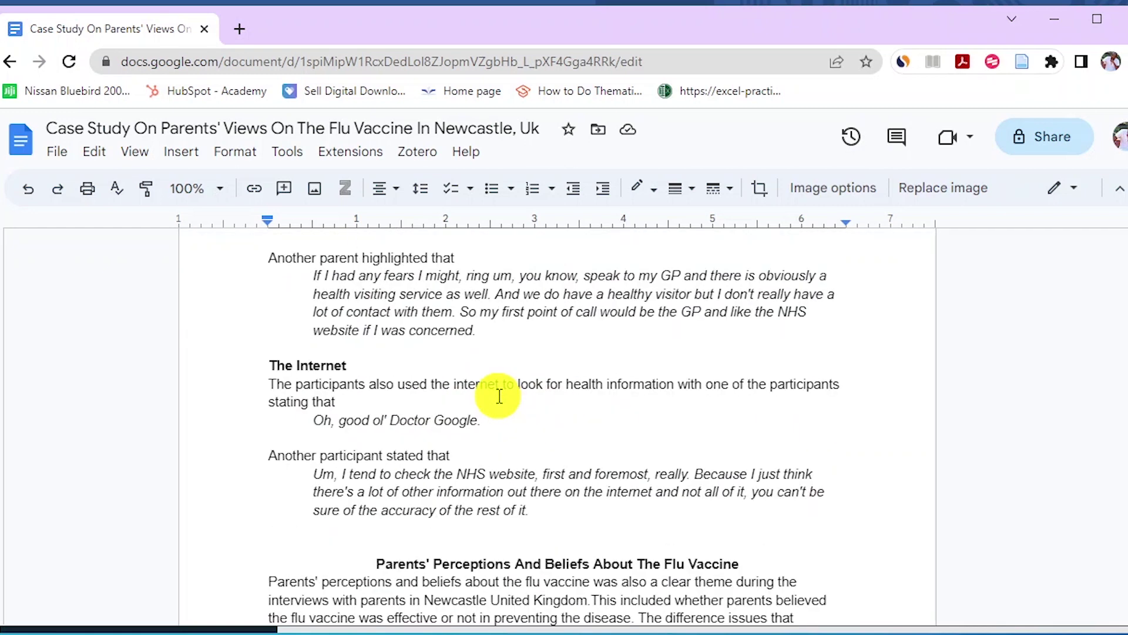
# Examine the introduction and sunburst chart of the theme "Parents' Perceptions And Beliefs About The Flu Vaccine".
pyautogui.scroll(-3, 500, 396)
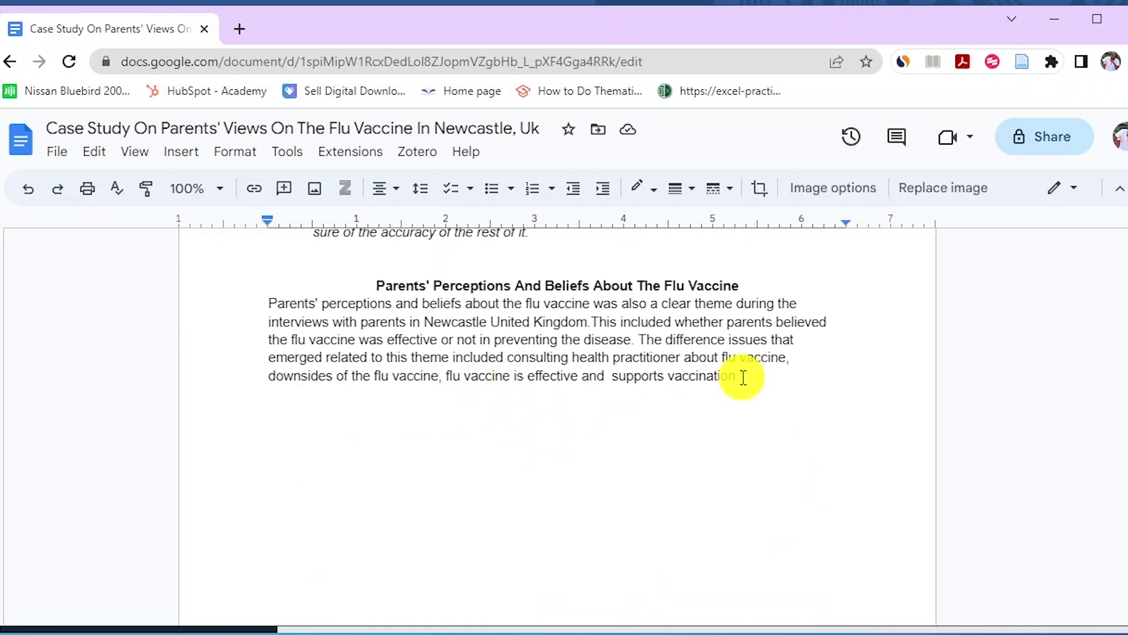
pyautogui.scroll(-5, 634, 415)
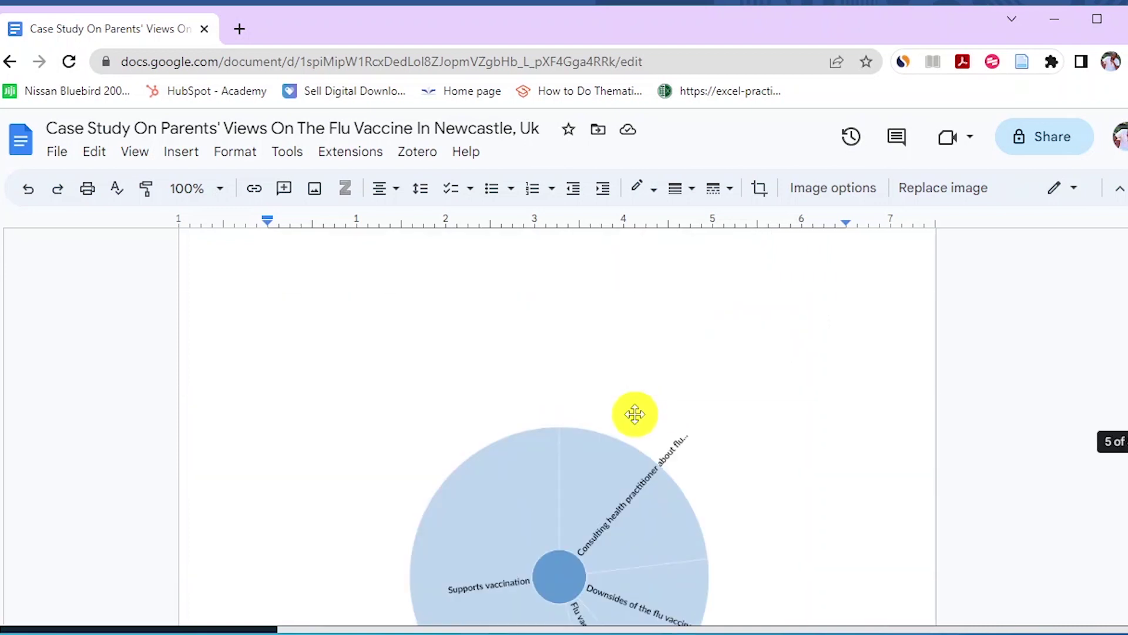
pyautogui.scroll(-5, 634, 414)
pyautogui.click(624, 371)
pyautogui.scroll(5, 626, 411)
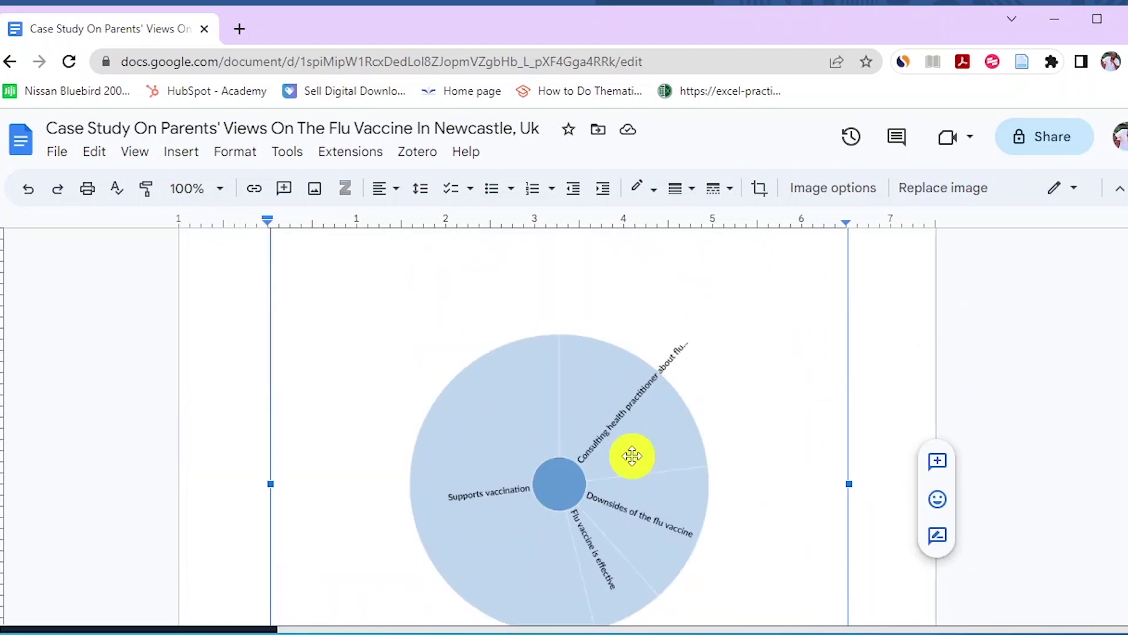
pyautogui.scroll(-3, 597, 441)
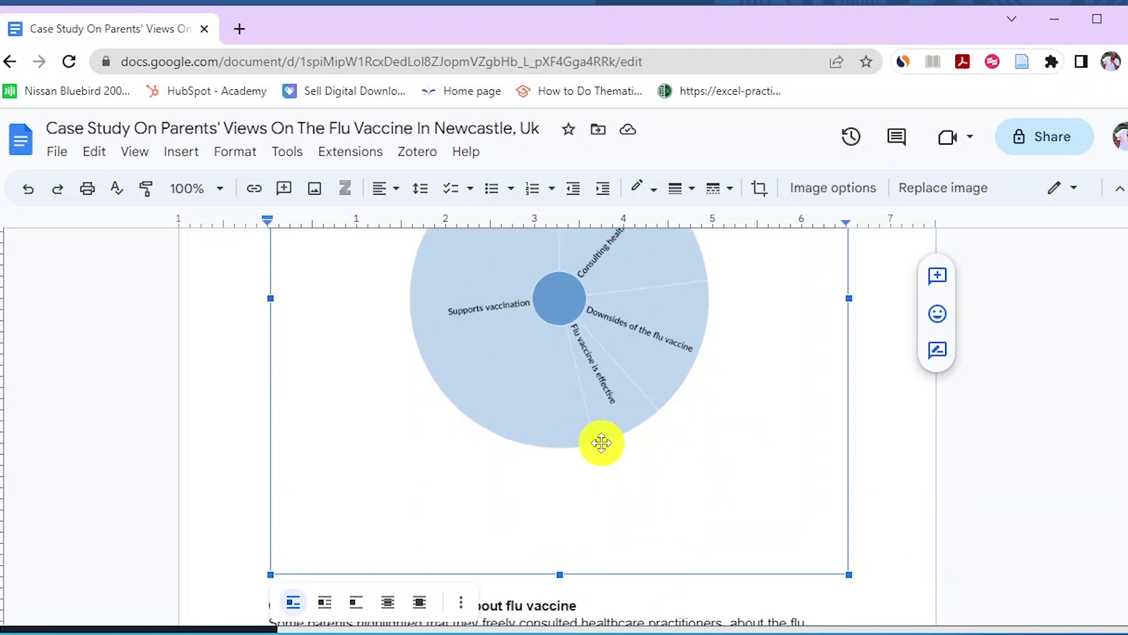
# Review the "Consulting health practitioner about flu vaccine" and "Downsides of the Flu vaccine" subthemes with their supporting parent quotes.
pyautogui.scroll(-9, 602, 441)
pyautogui.click(488, 338)
pyautogui.scroll(6, 821, 450)
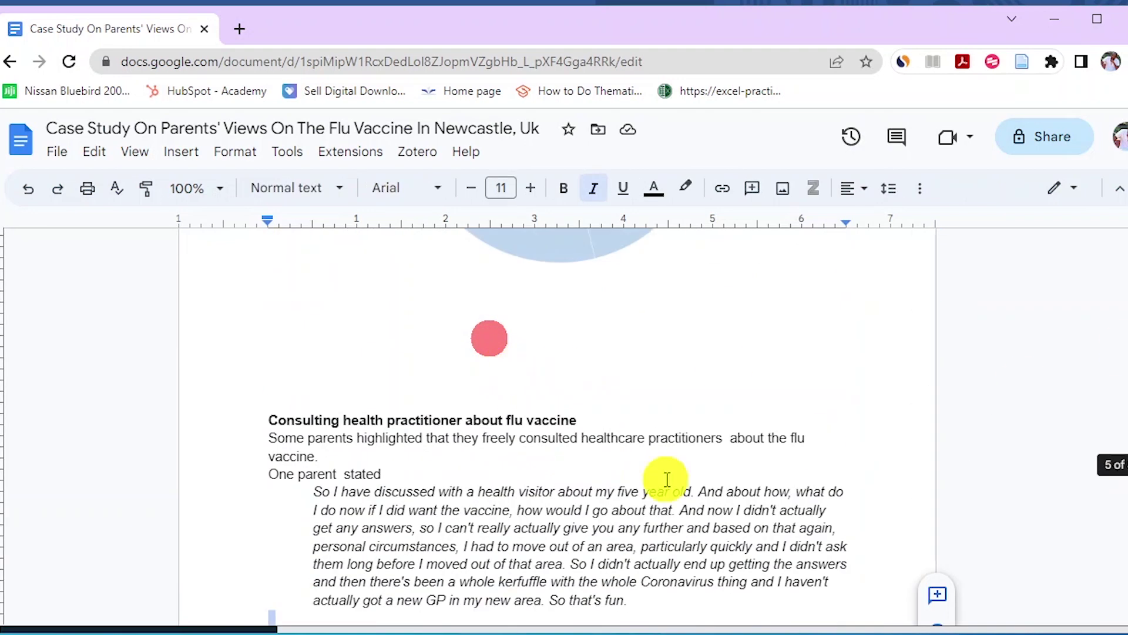
pyautogui.click(374, 419)
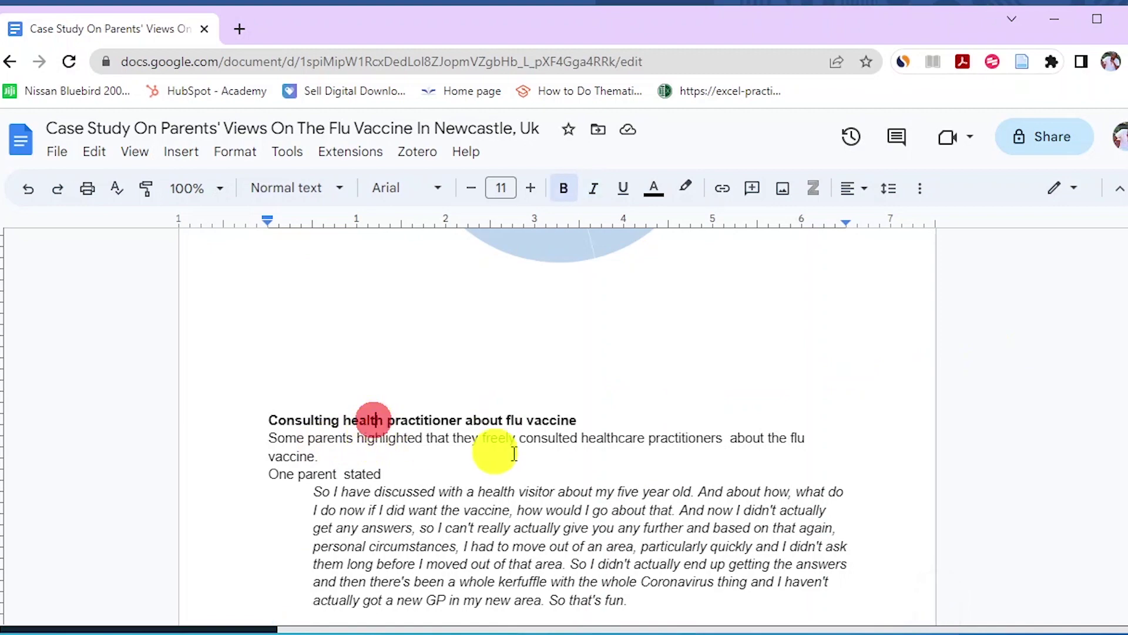
pyautogui.scroll(-6, 571, 452)
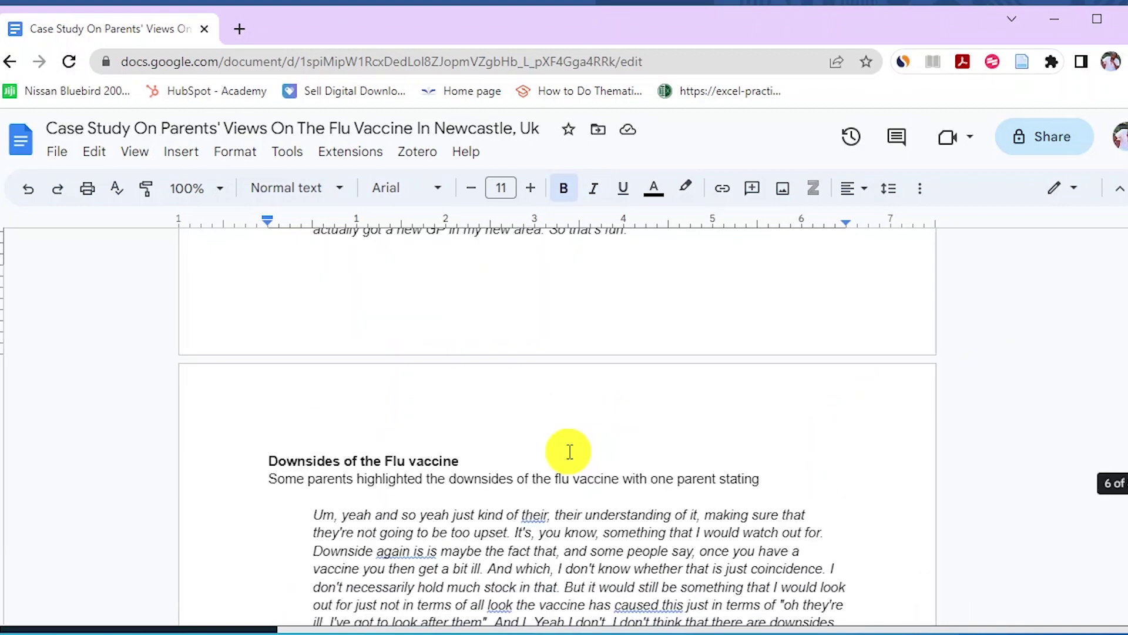
pyautogui.scroll(-2, 569, 450)
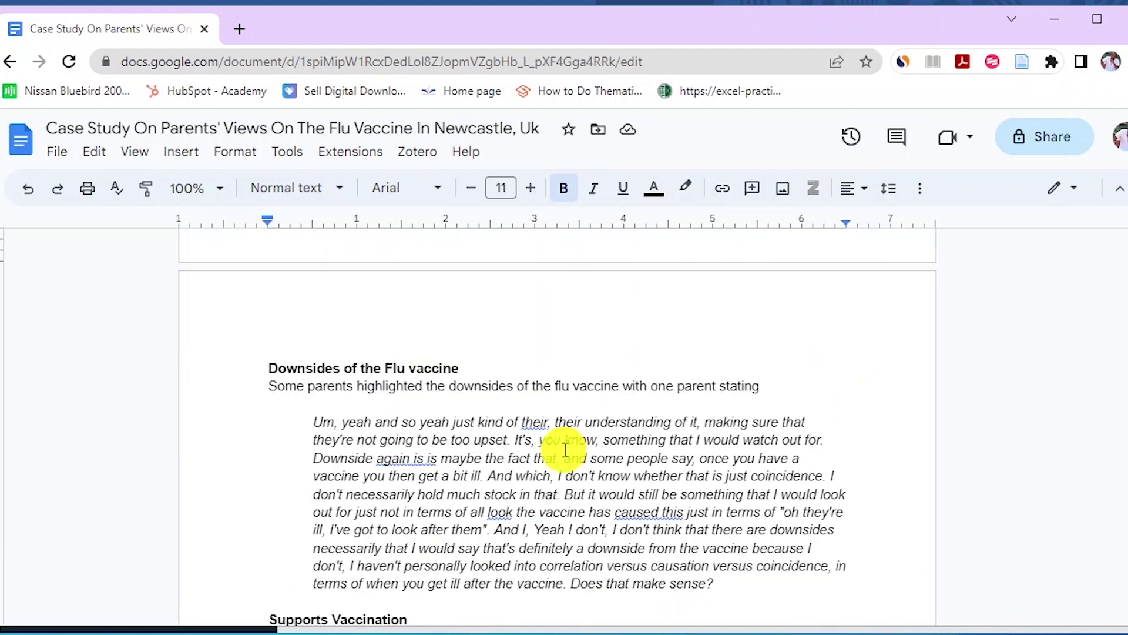
pyautogui.scroll(-8, 565, 449)
# Examine the Code Book table appended to the report, checking the theme and code names against their descriptions.
pyautogui.scroll(-10, 565, 450)
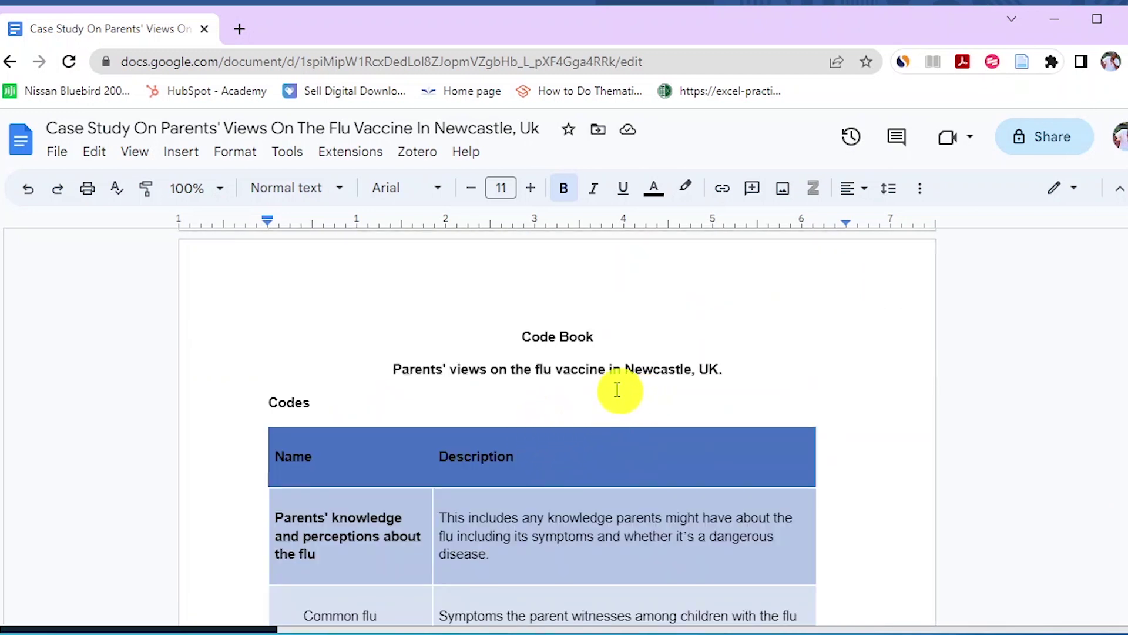
pyautogui.scroll(-2, 545, 383)
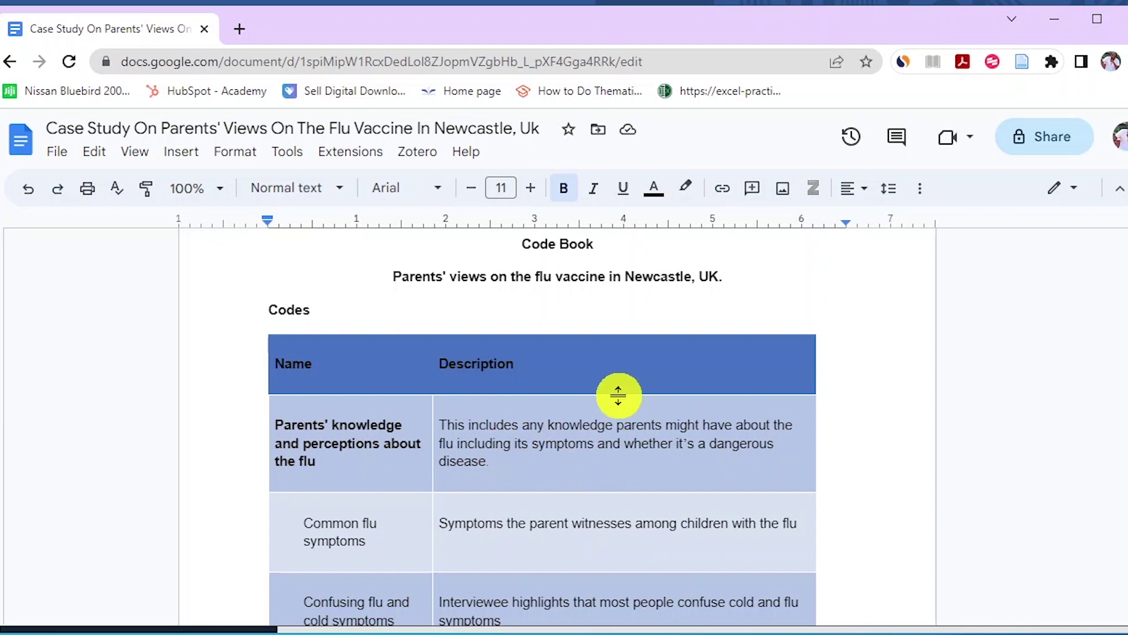
pyautogui.scroll(-15, 618, 395)
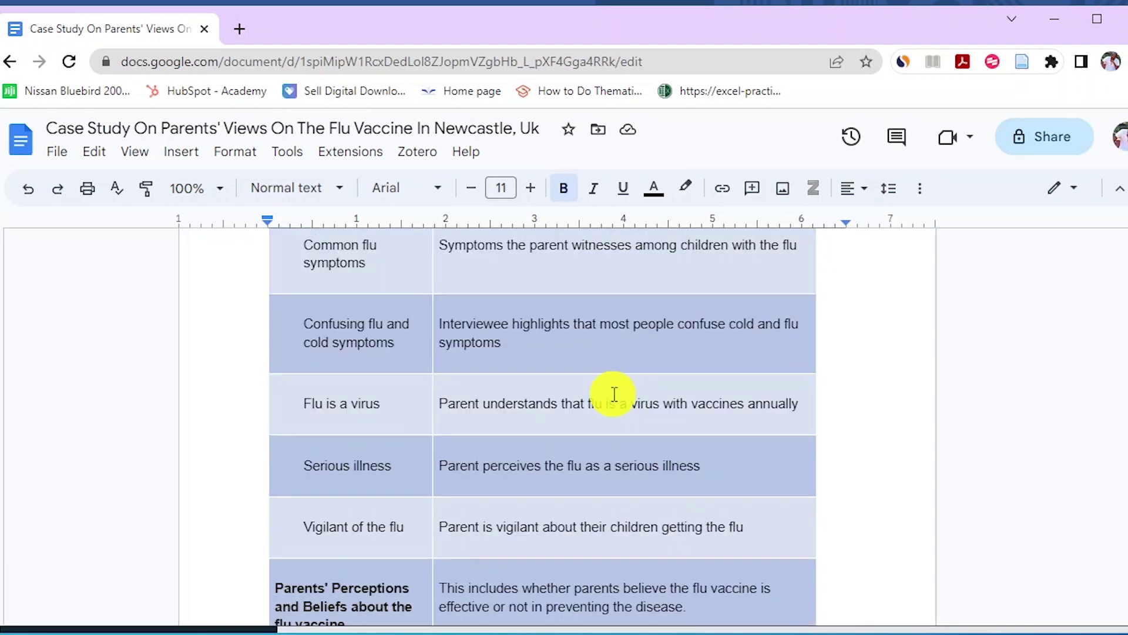
pyautogui.scroll(15, 613, 405)
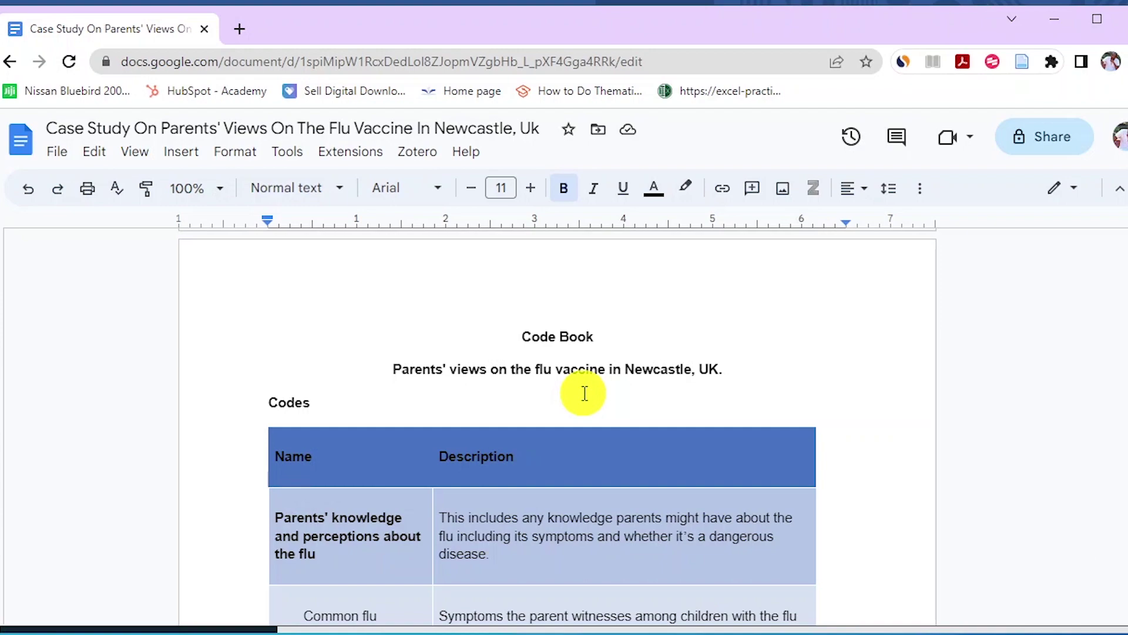
pyautogui.scroll(-20, 403, 372)
# Return to the start of the report and review the Results introduction listing the three primary themes.
pyautogui.scroll(5, 472, 389)
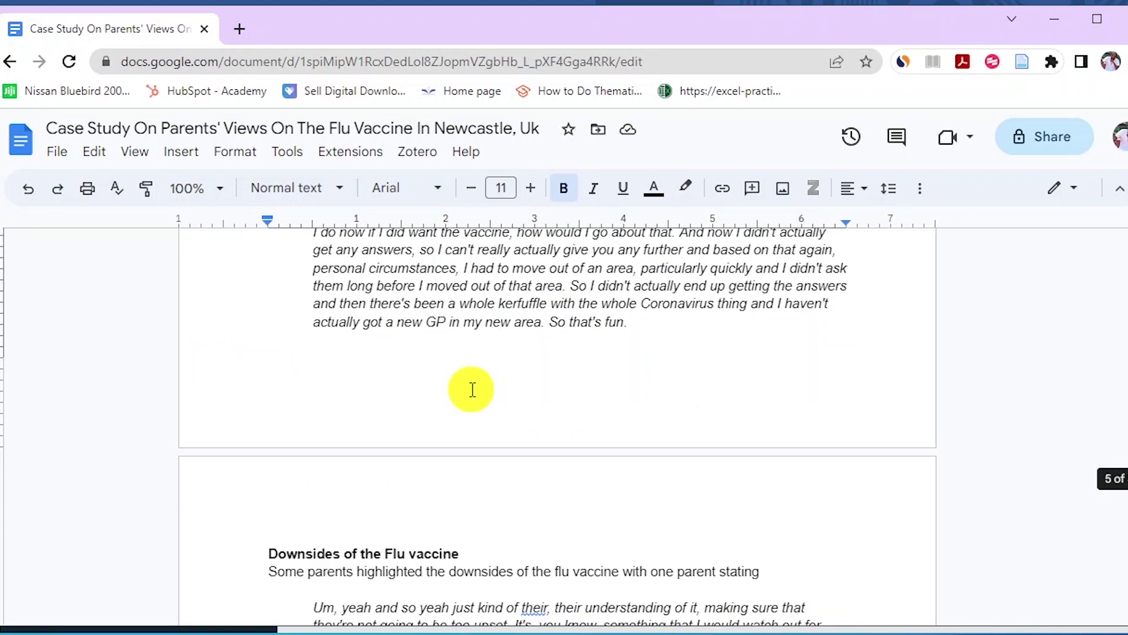
pyautogui.scroll(20, 472, 389)
pyautogui.scroll(20, 510, 426)
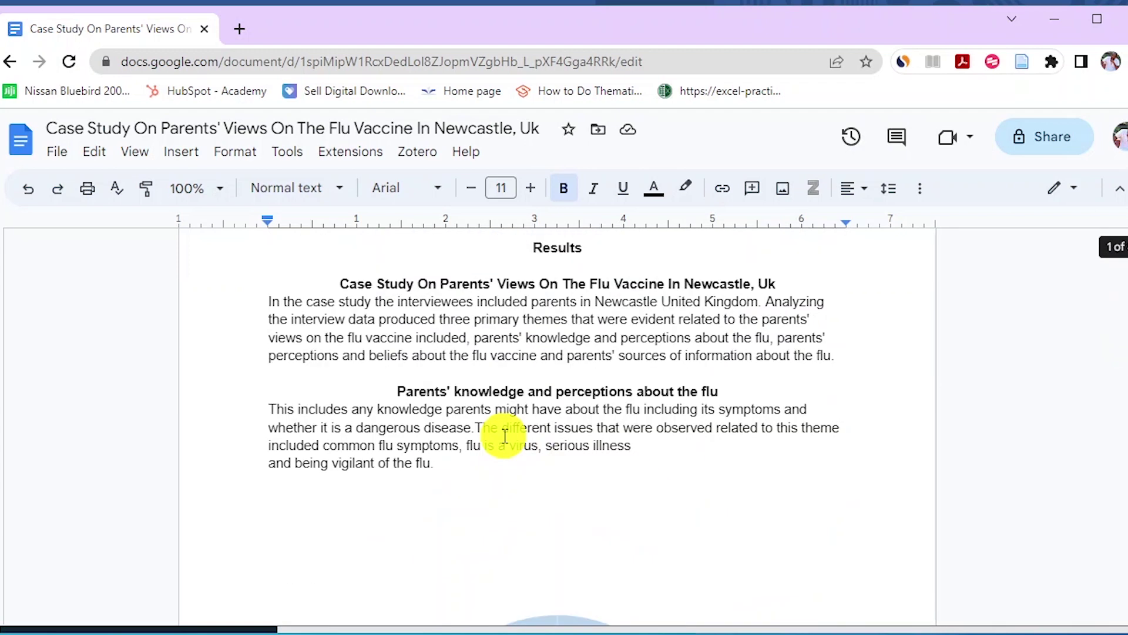
pyautogui.scroll(2, 503, 434)
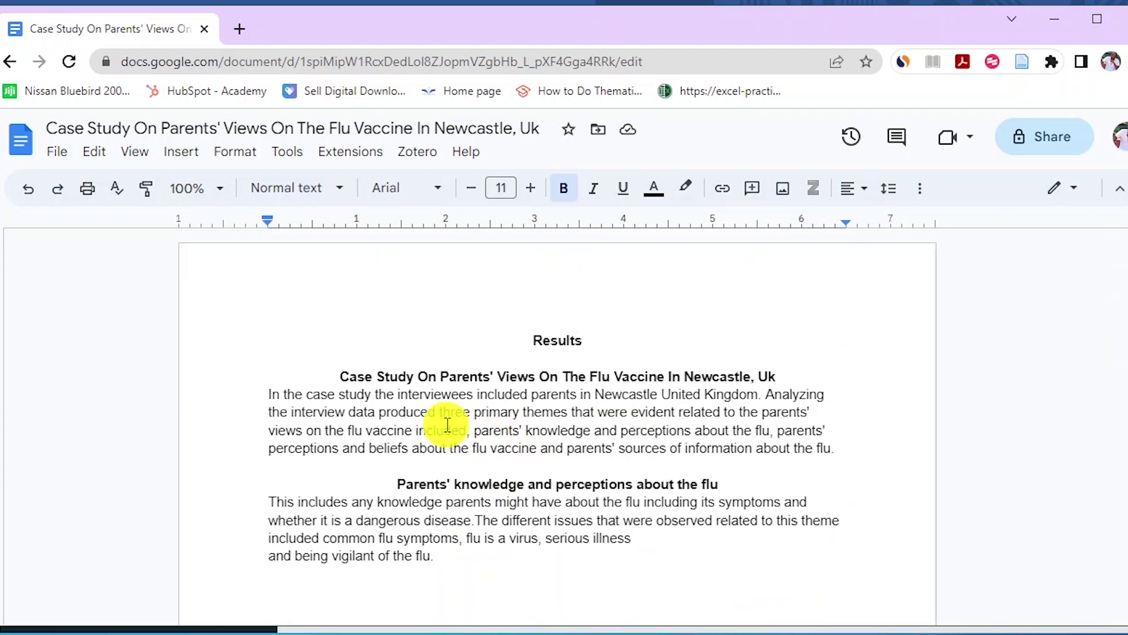